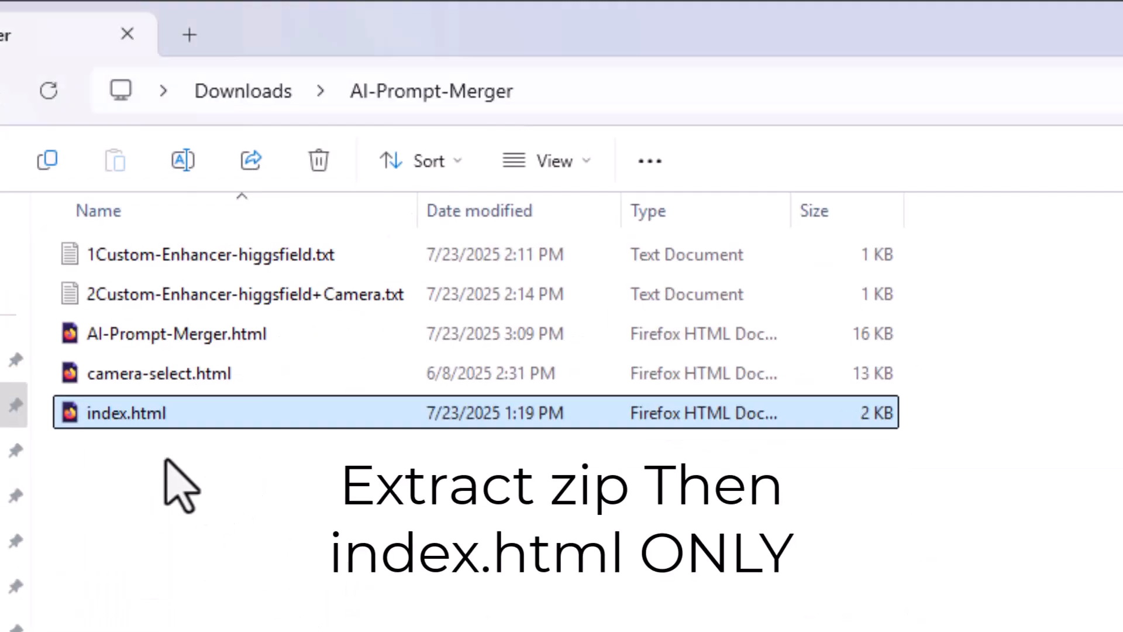
Step: Open index.html from the AI-Prompt-Merger folder in the browser and close the extra blank AI Tools tab
left_click(108, 416)
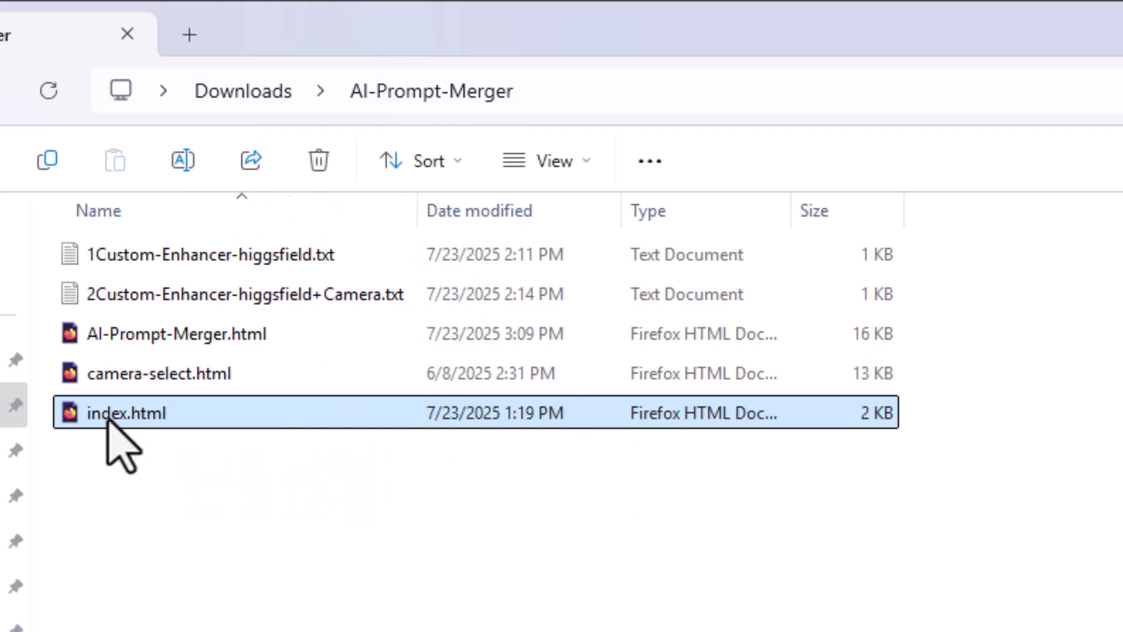
left_click(182, 468)
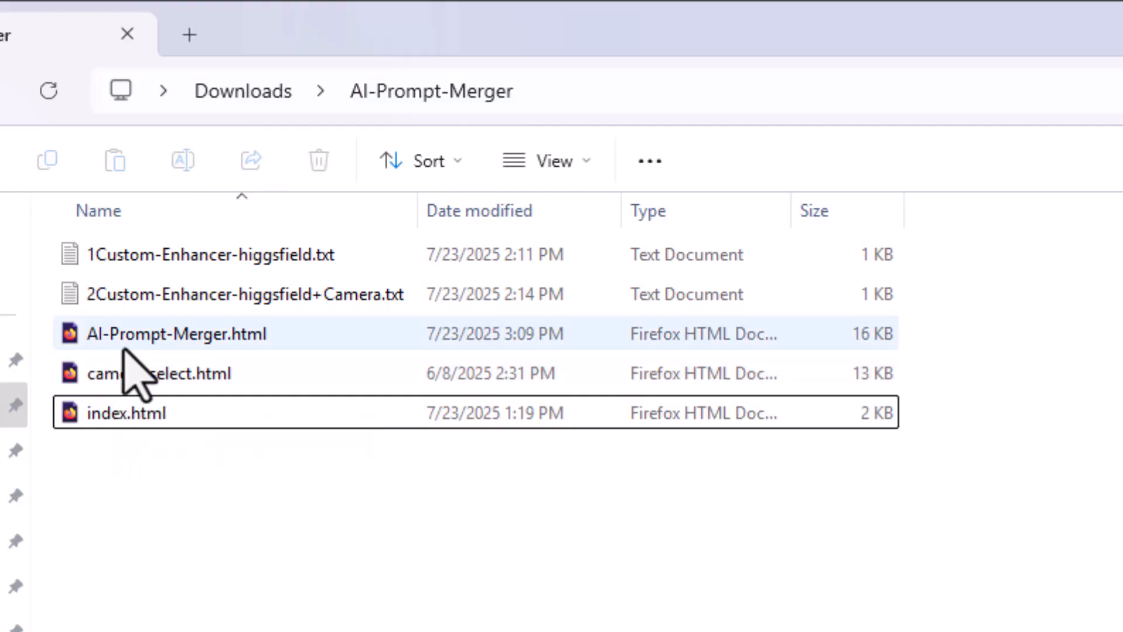
left_click(101, 413)
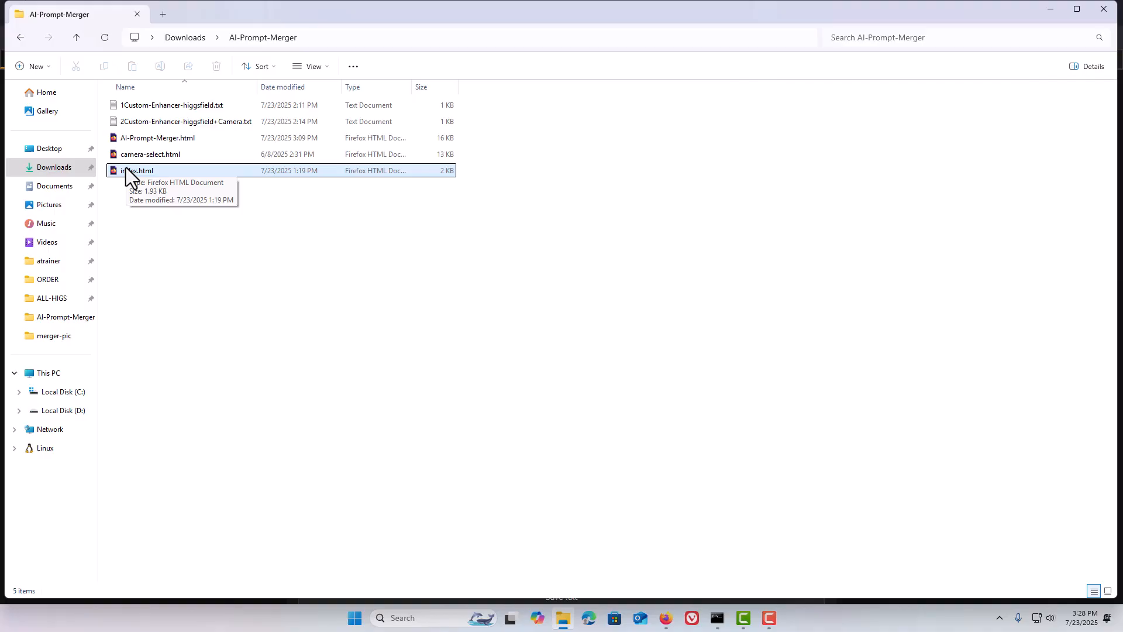
double_click(125, 169)
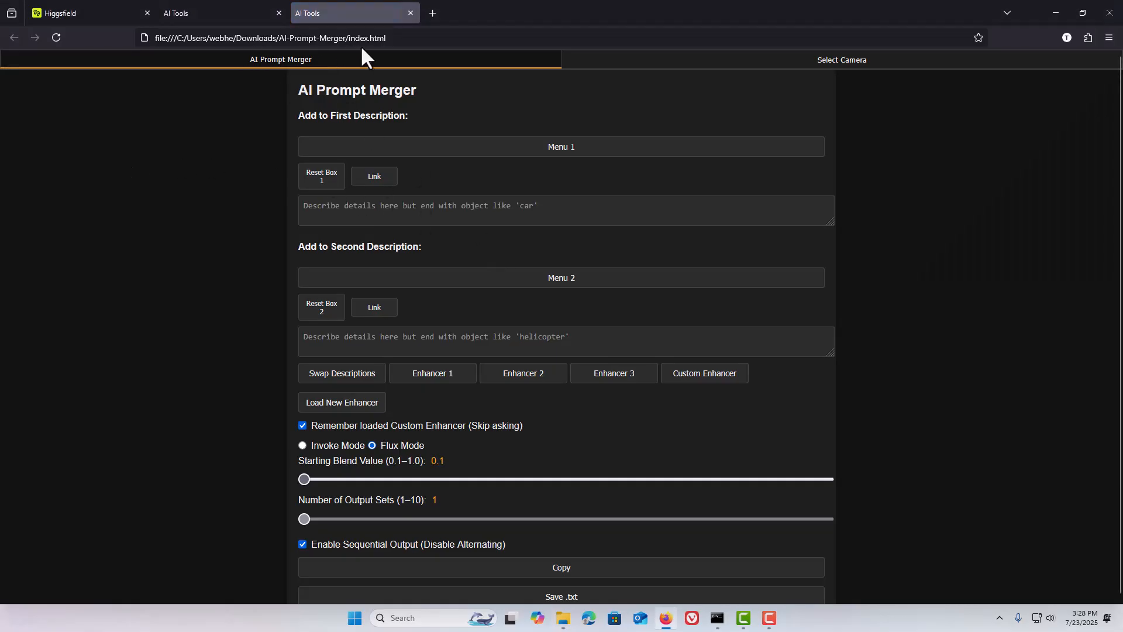
left_click(411, 14)
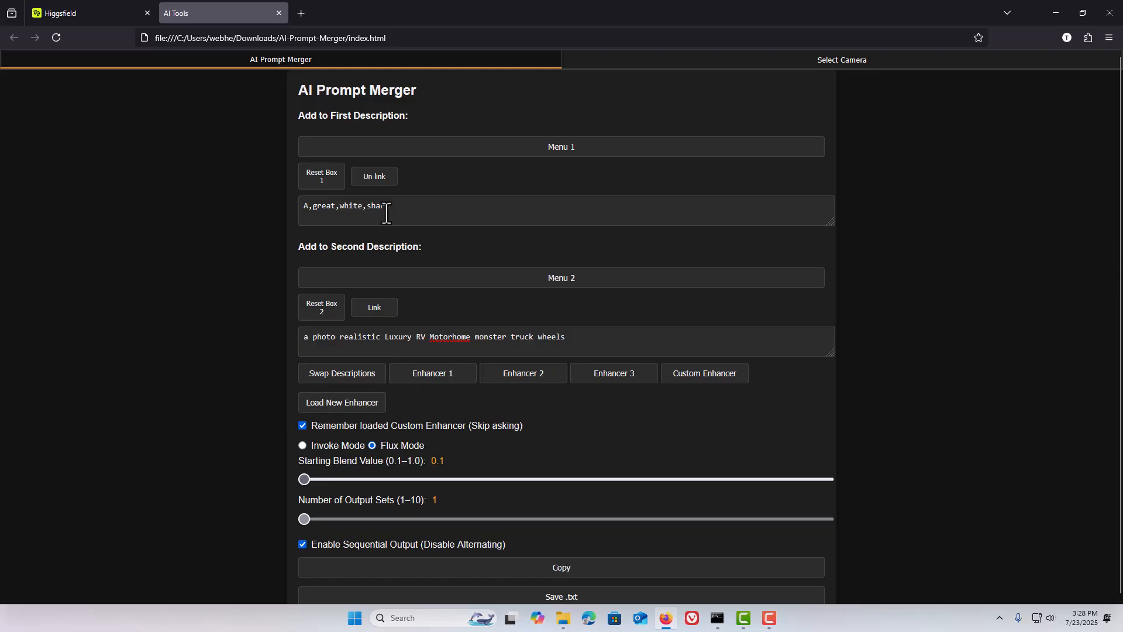
Step: View the generated images in Higgsfield and the blend keyword options for both descriptions in AI Prompt Merger
left_click(90, 14)
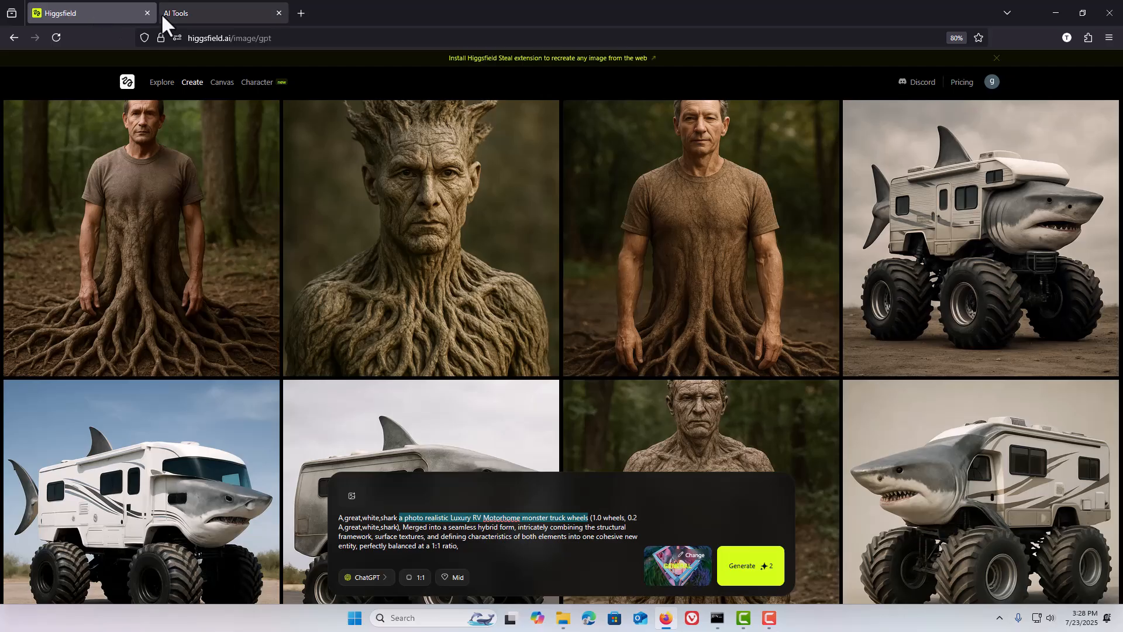
left_click(178, 13)
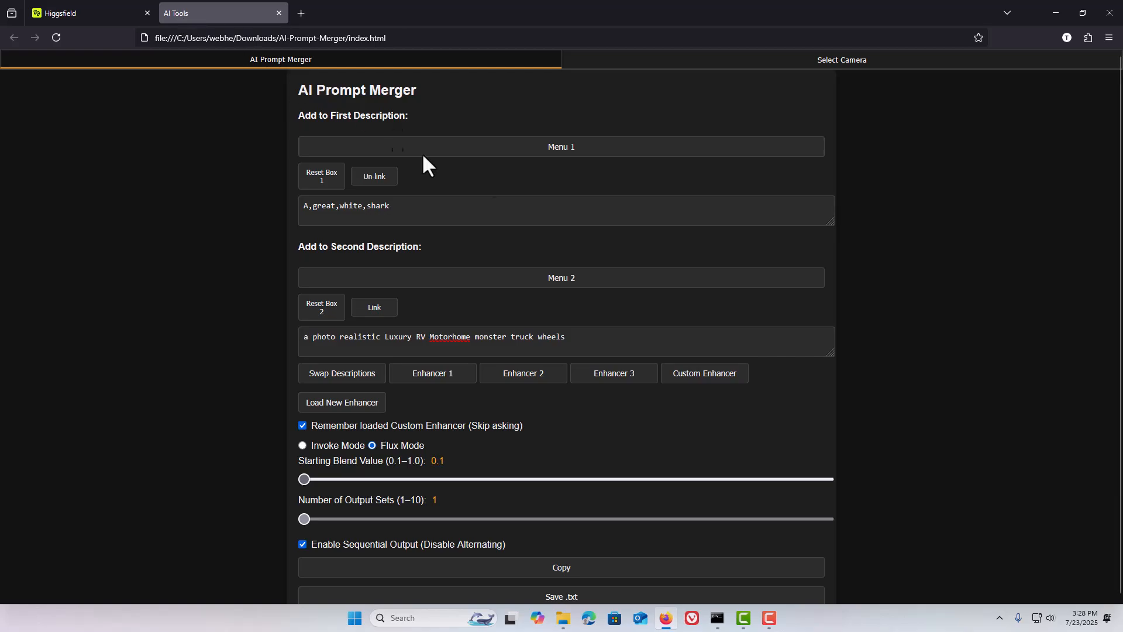
left_click(559, 149)
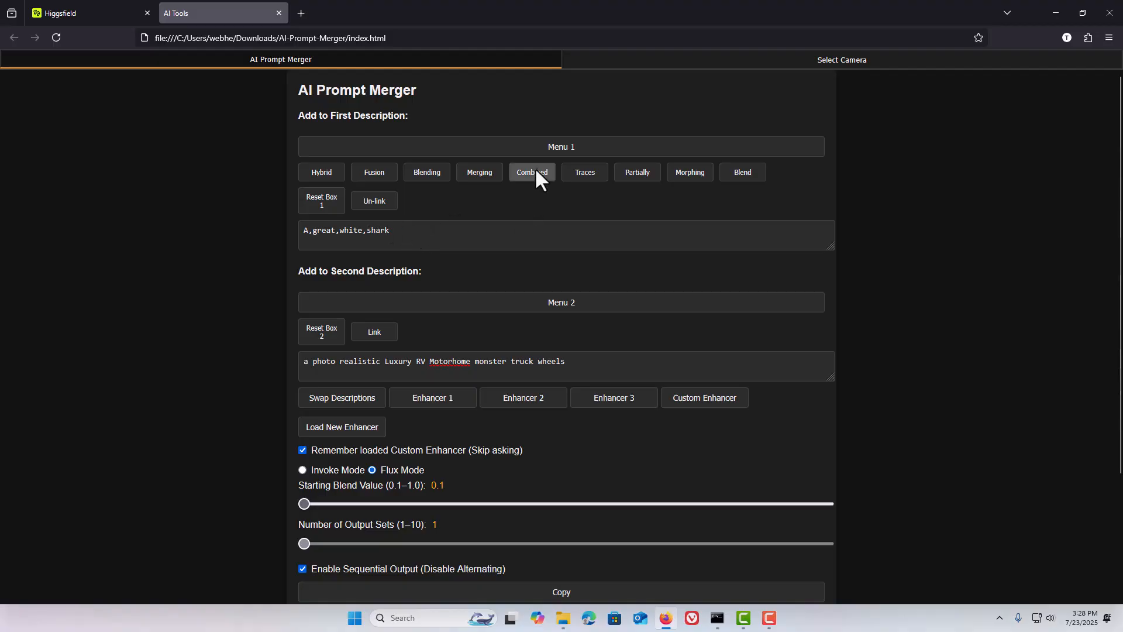
left_click(538, 148)
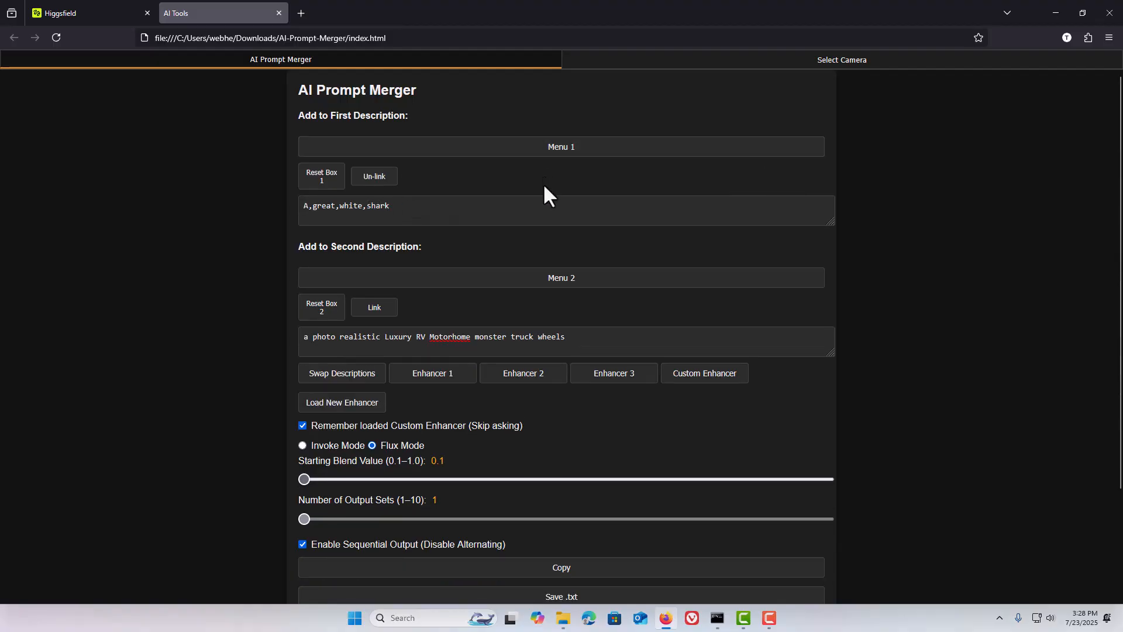
left_click(559, 279)
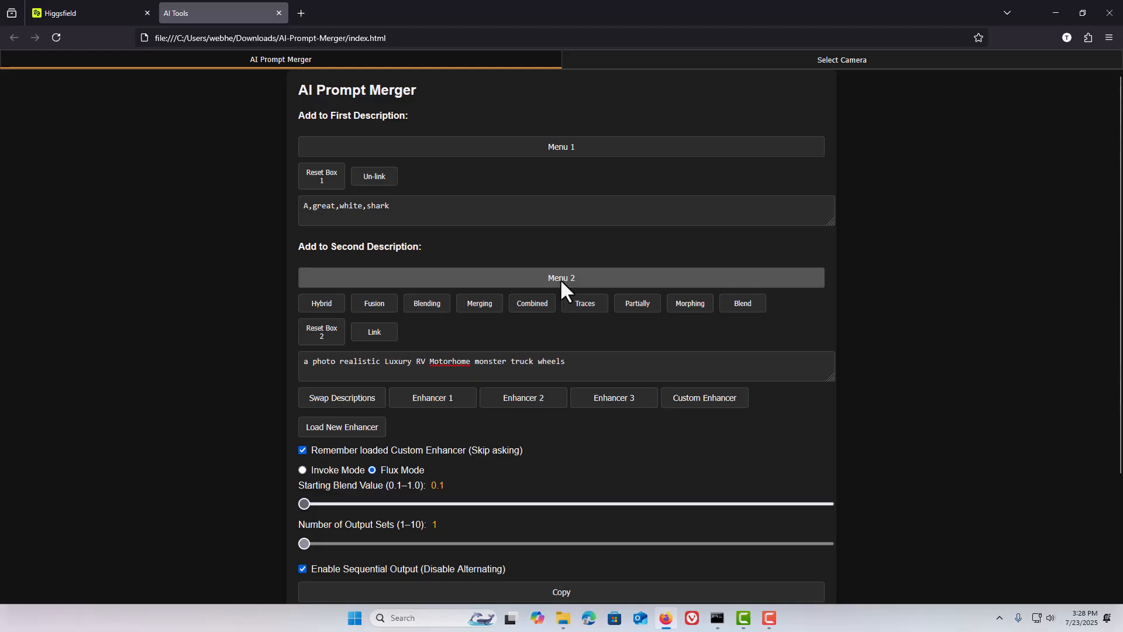
left_click(560, 279)
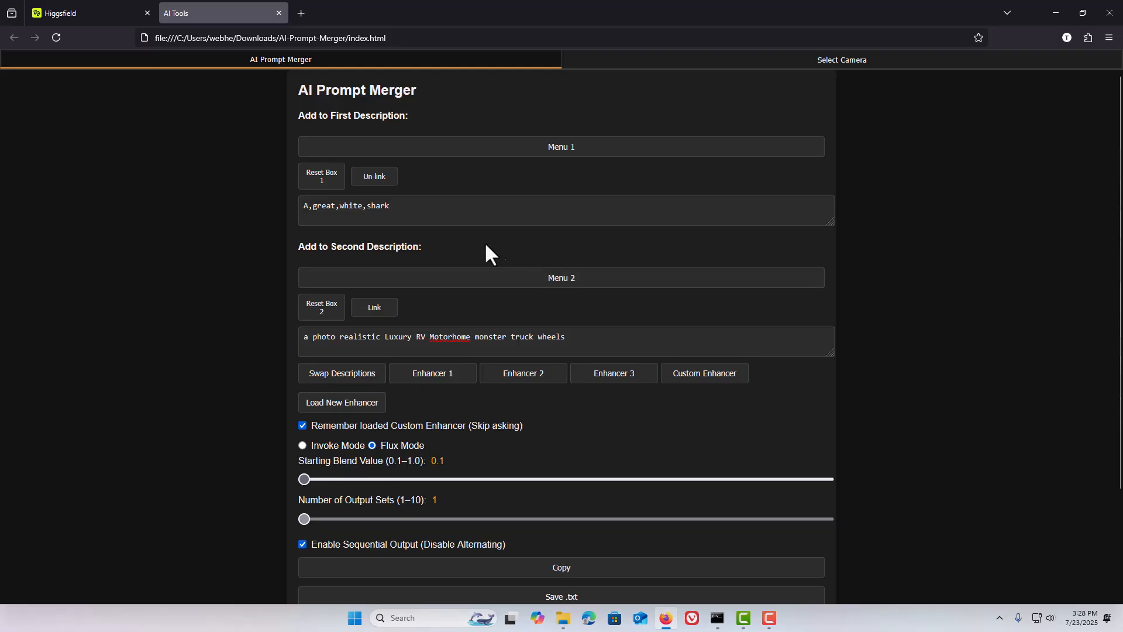
Step: Select the whole first description and toggle the linking of its words
left_click(394, 205)
key("ctrl+a")
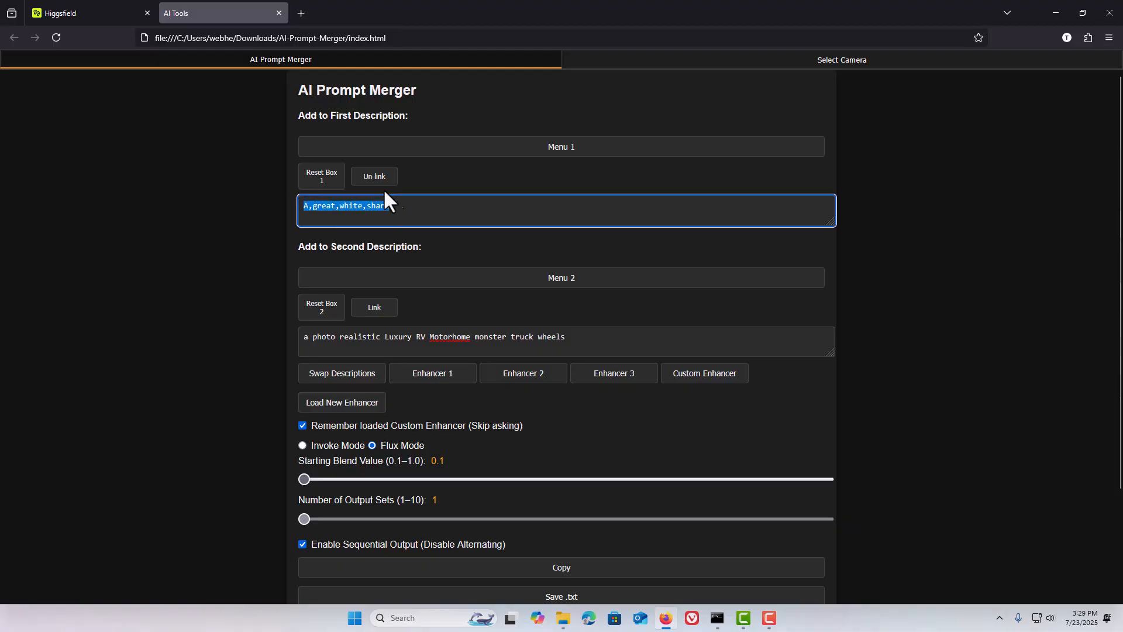
left_click(370, 177)
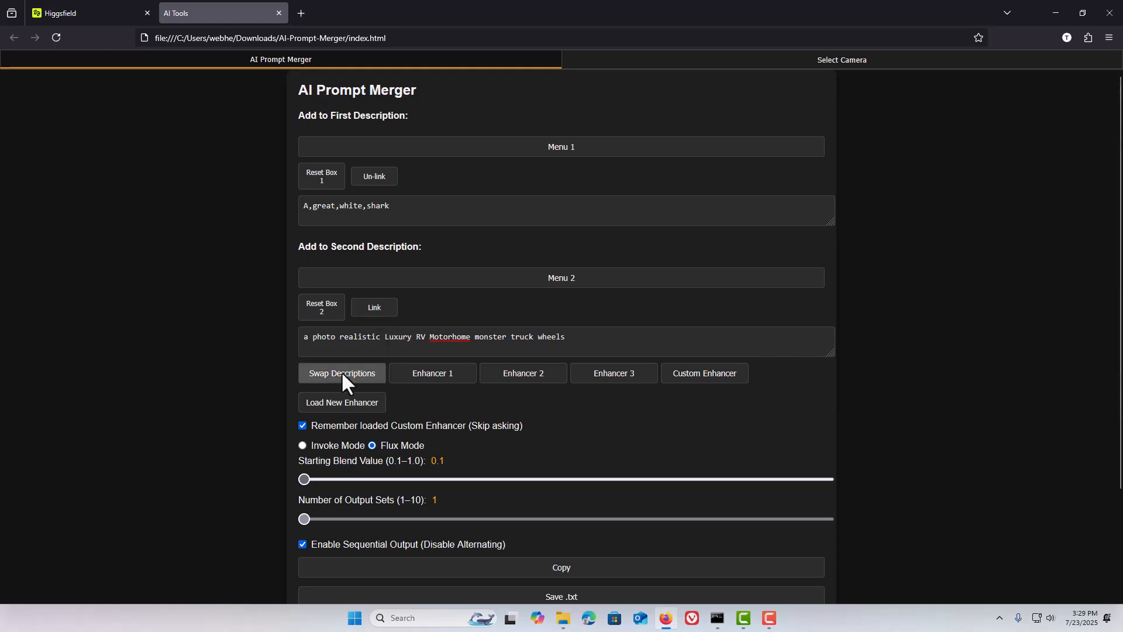
Step: Swap the first and second descriptions and swap them back, twice, to compare the resulting prompts
scroll(376, 295, "down", 3)
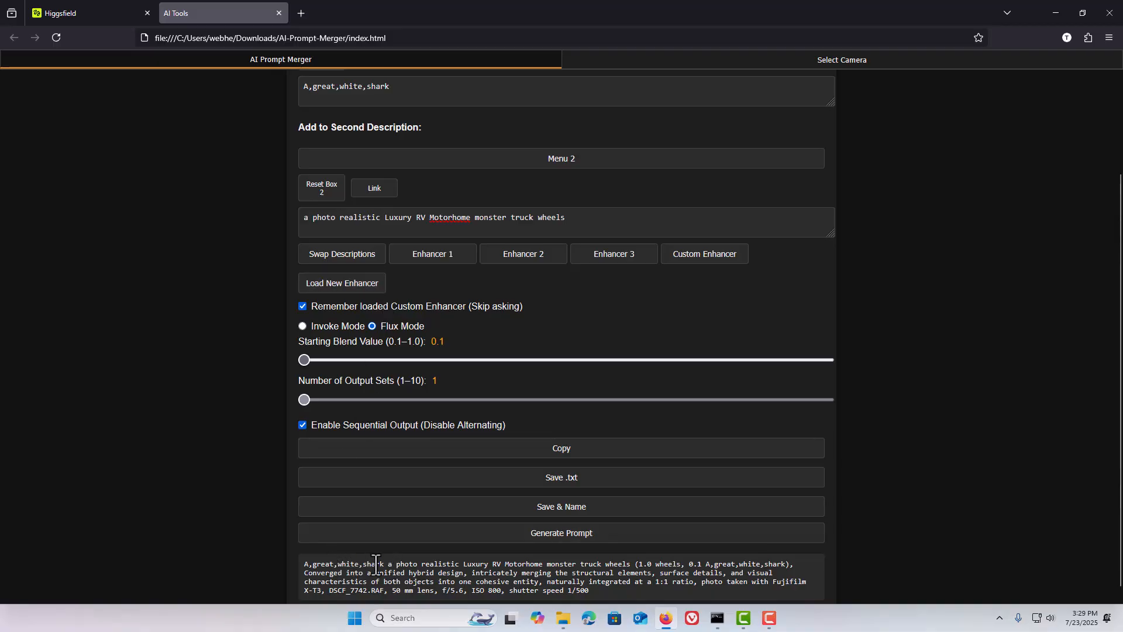
left_click(327, 252)
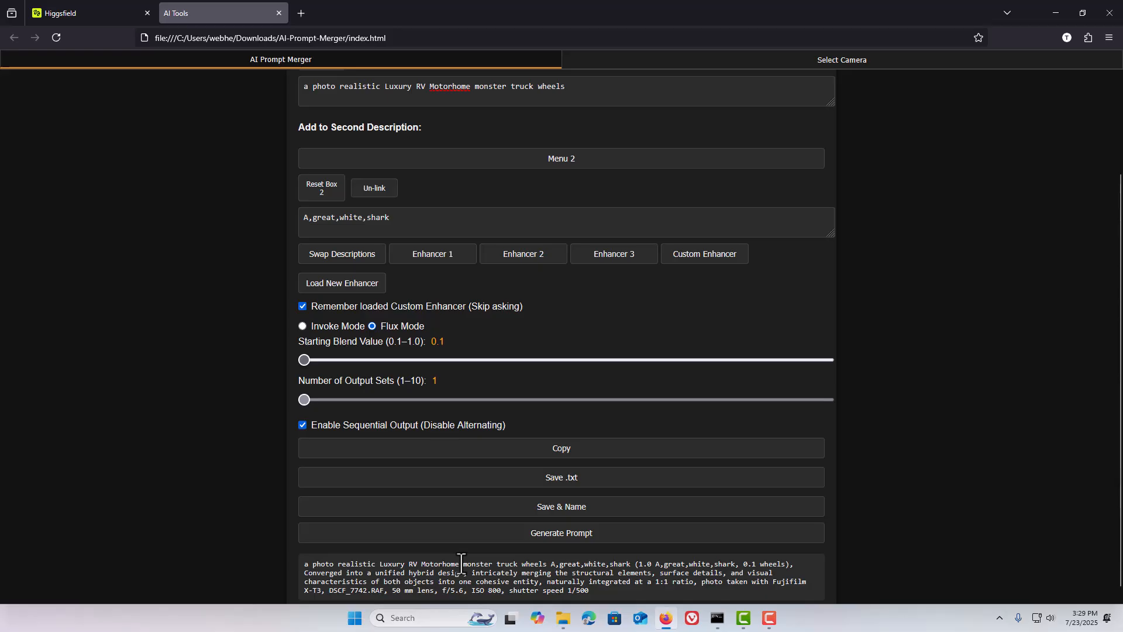
left_click(349, 256)
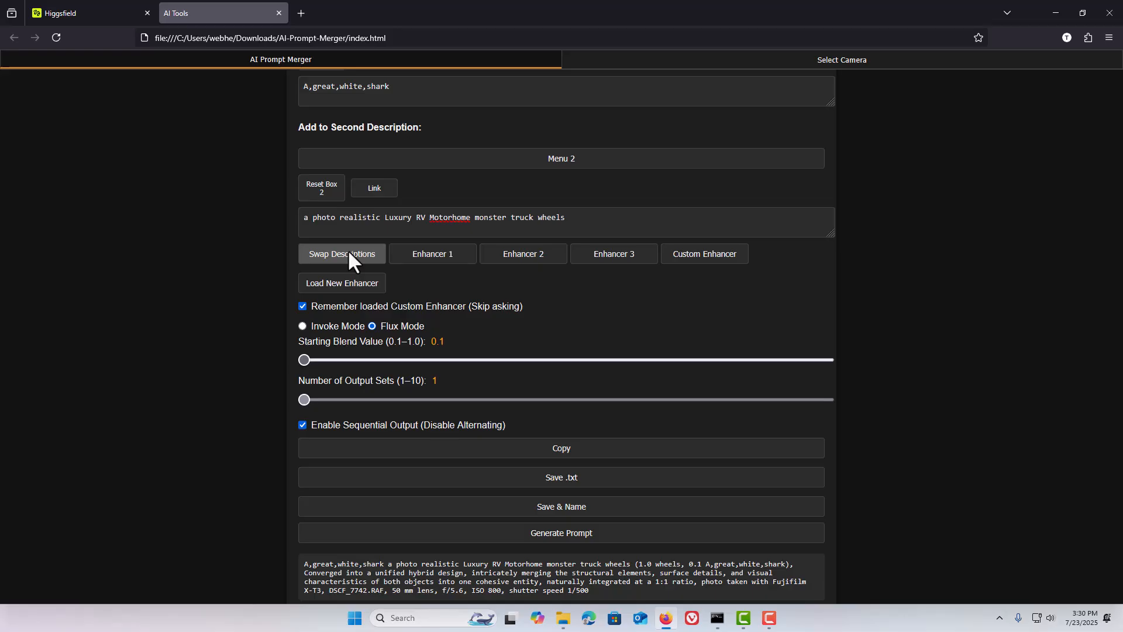
left_click(347, 250)
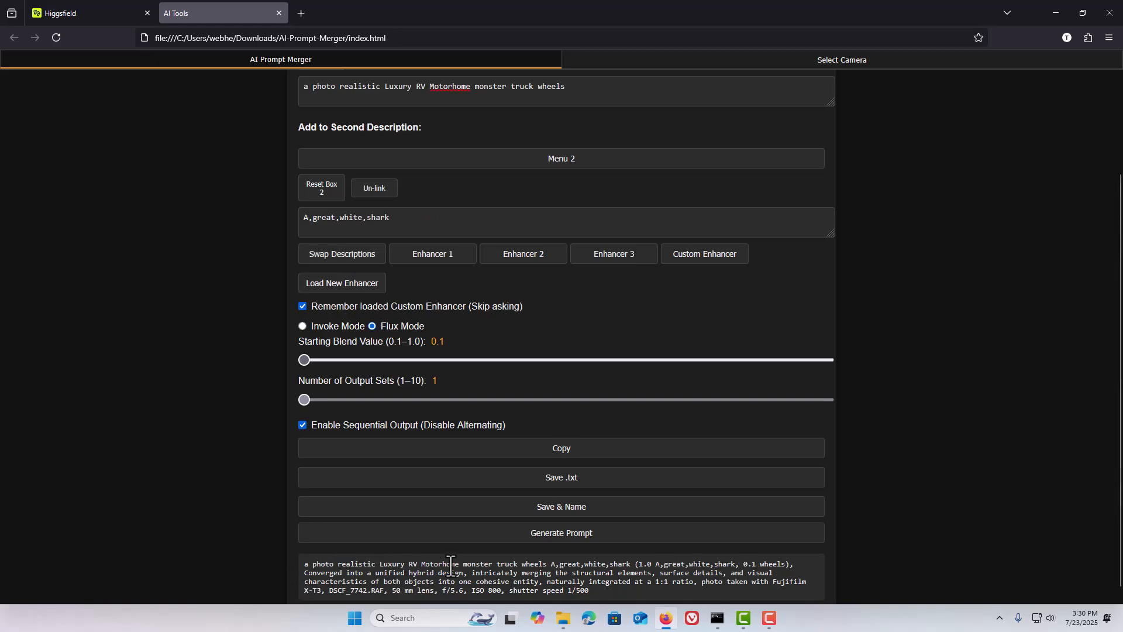
left_click(334, 255)
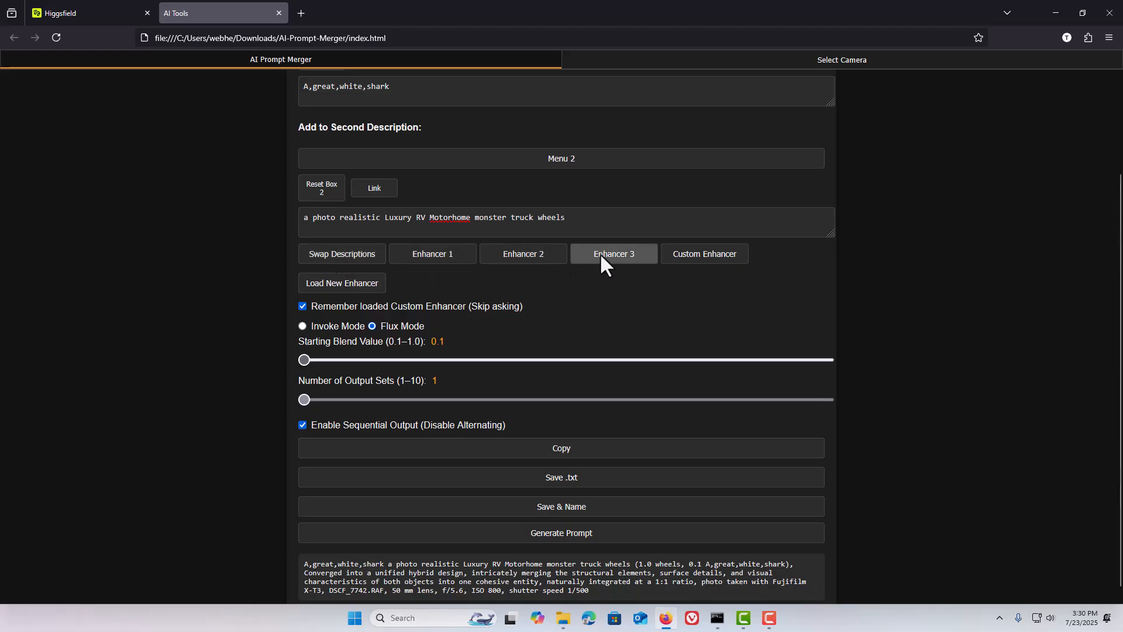
Step: Try Enhancer 1, Enhancer 2 and Enhancer 3 in turn on the merged prompt, examining the text Enhancer 1 adds
left_click(439, 258)
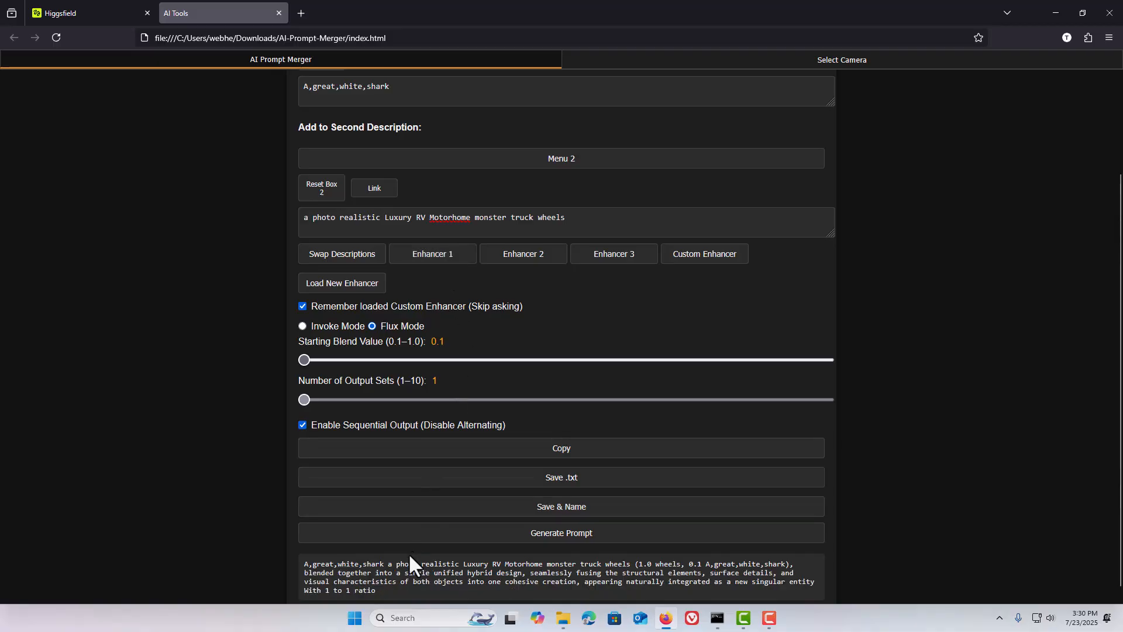
left_click_drag(383, 596, 789, 566)
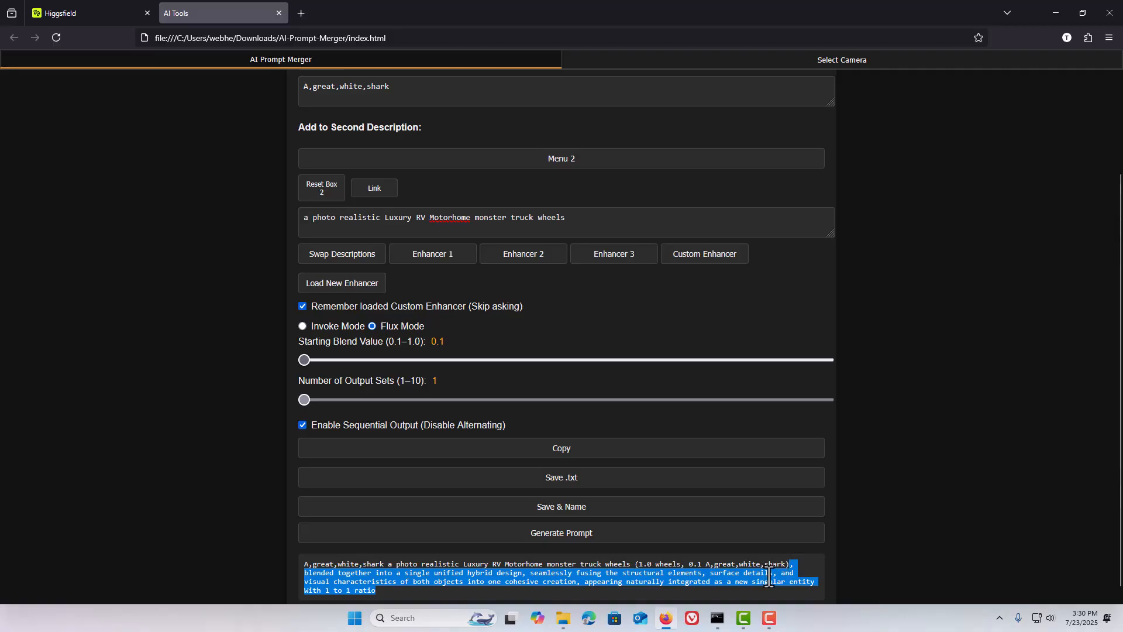
left_click(533, 256)
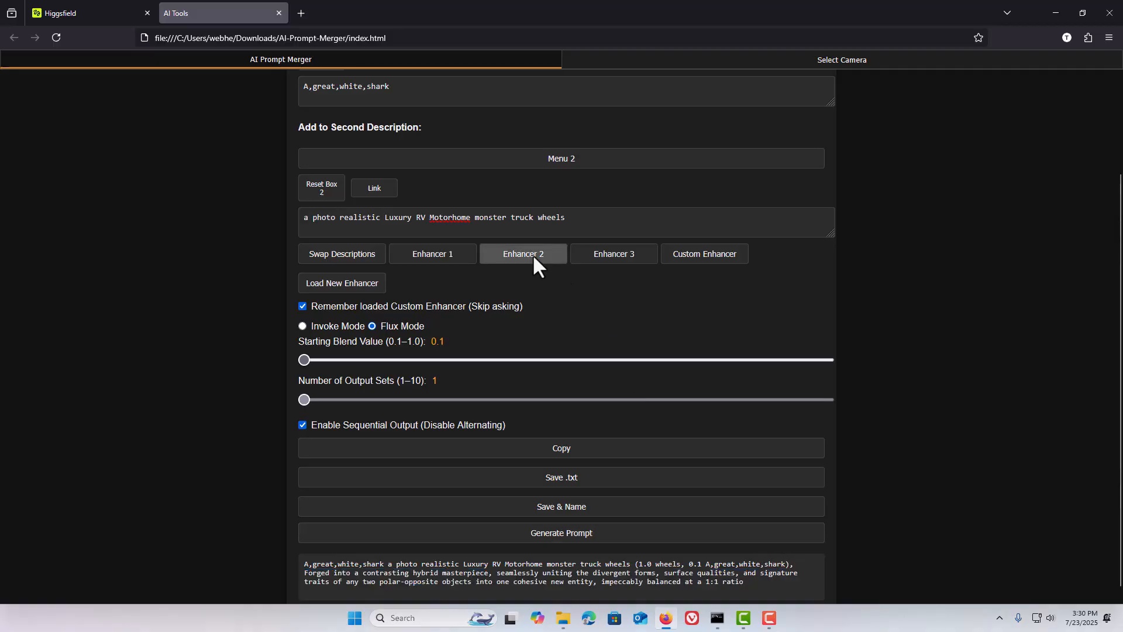
left_click(609, 251)
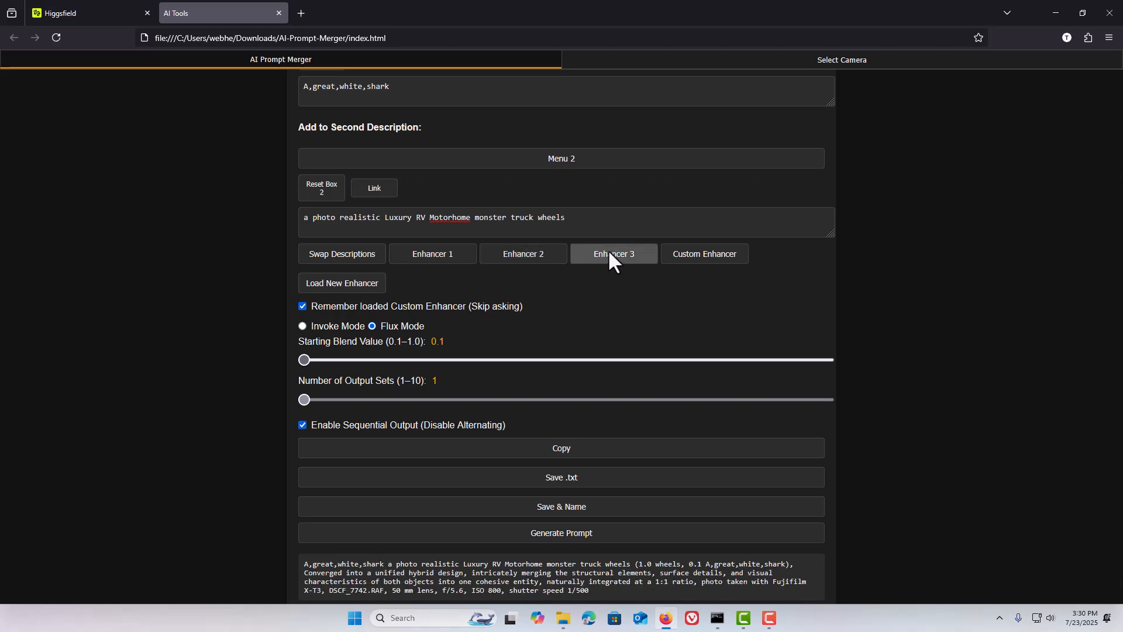
Step: Load 2Custom-Enhancer-higgsfield+Camera.txt as the custom enhancer and apply it to the merged prompt
left_click(699, 254)
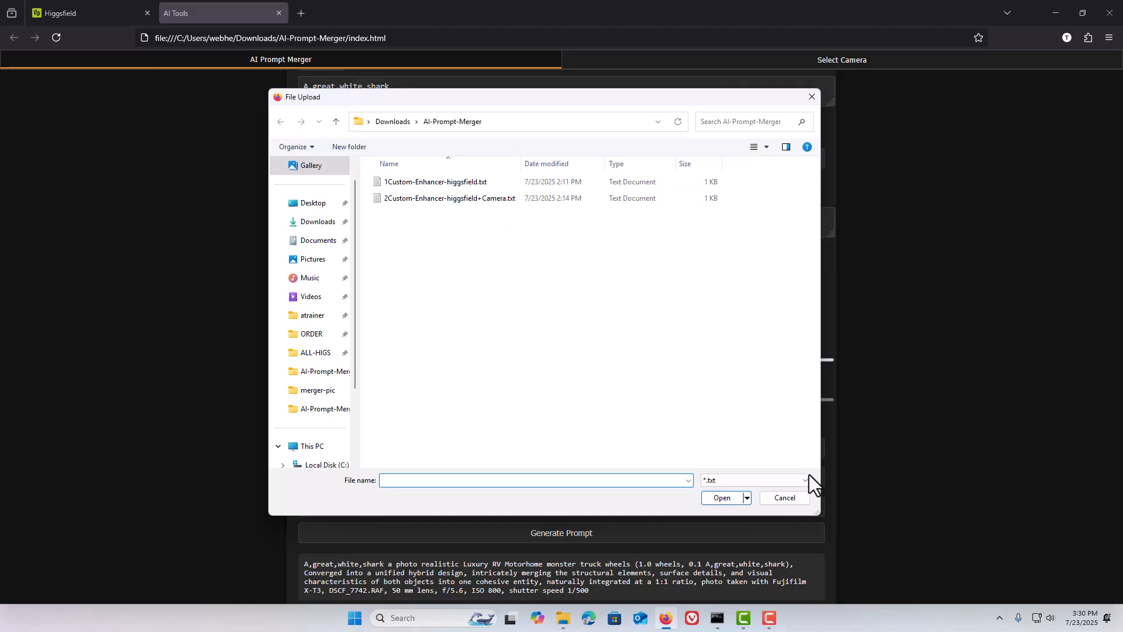
left_click(787, 497)
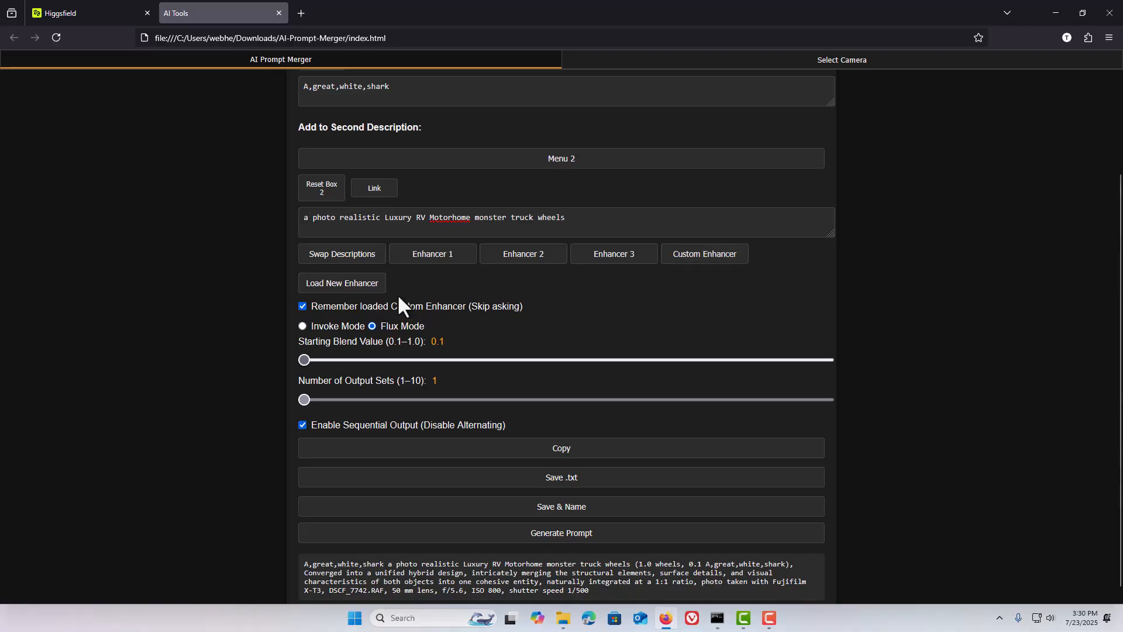
left_click(350, 286)
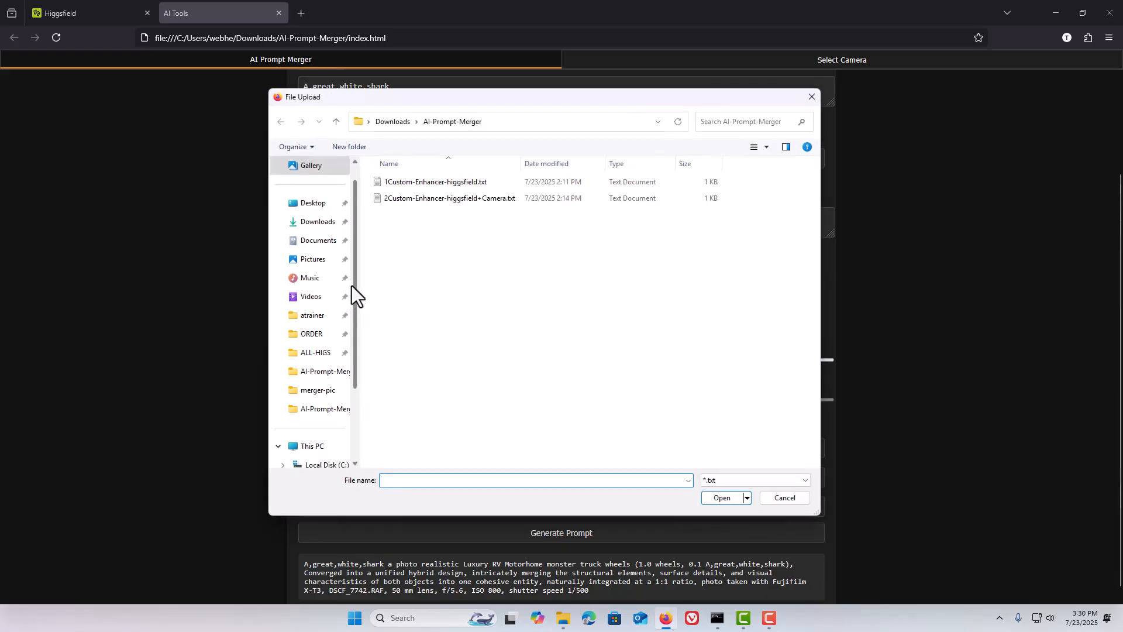
left_click(397, 199)
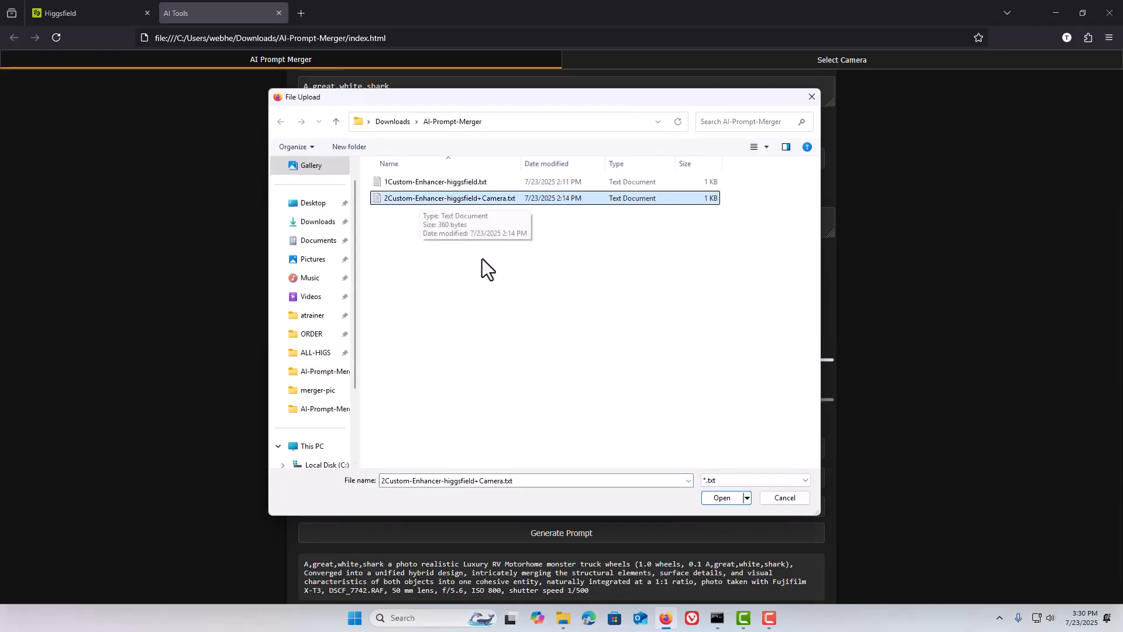
left_click(711, 496)
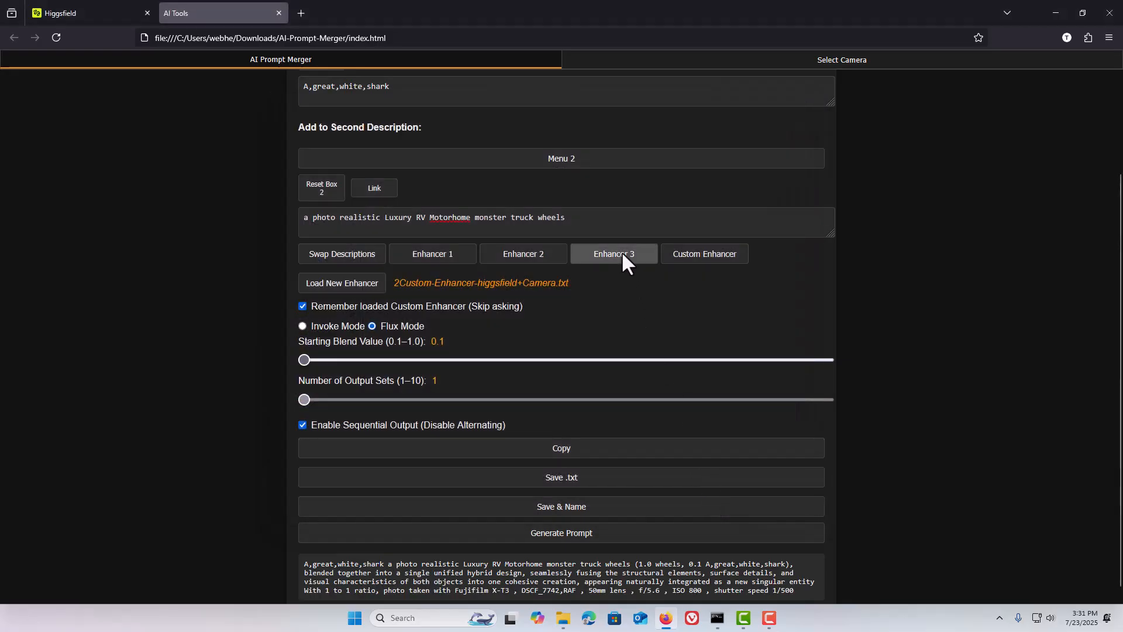
left_click(530, 253)
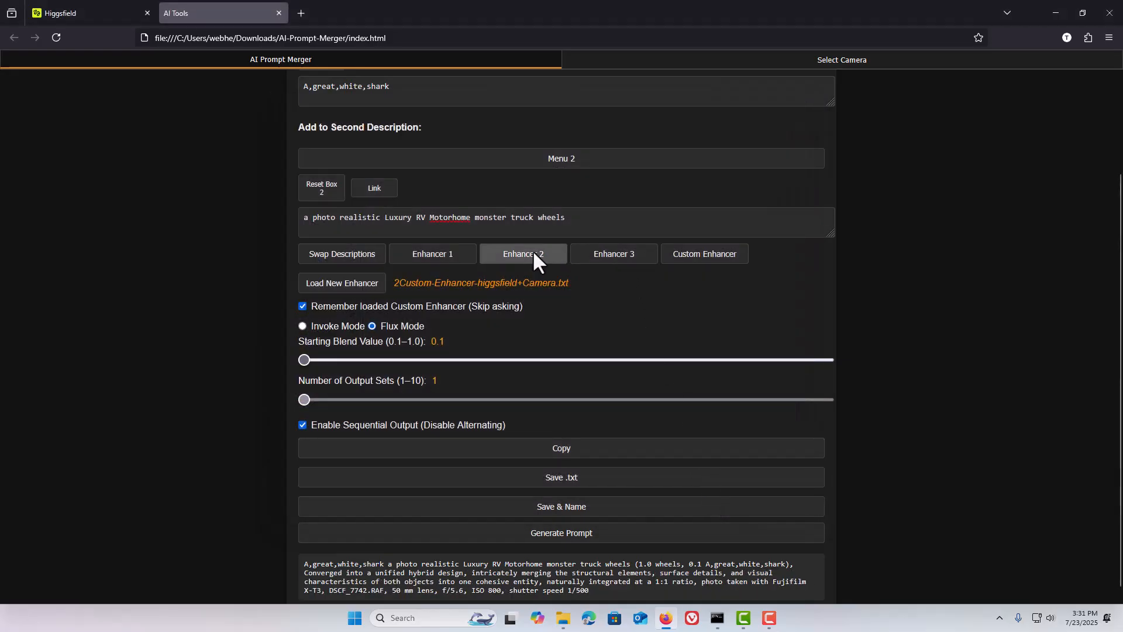
left_click(699, 252)
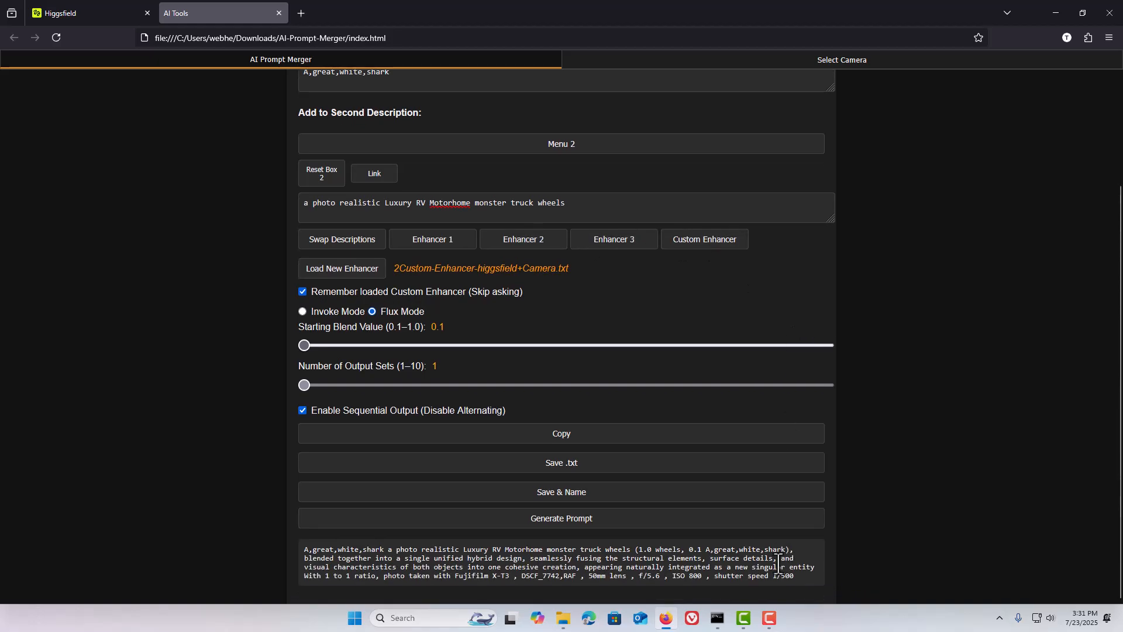
Step: Change the last word of the second description to "wheel" and regenerate the prompt with the custom enhancer
scroll(749, 482, "up", 1)
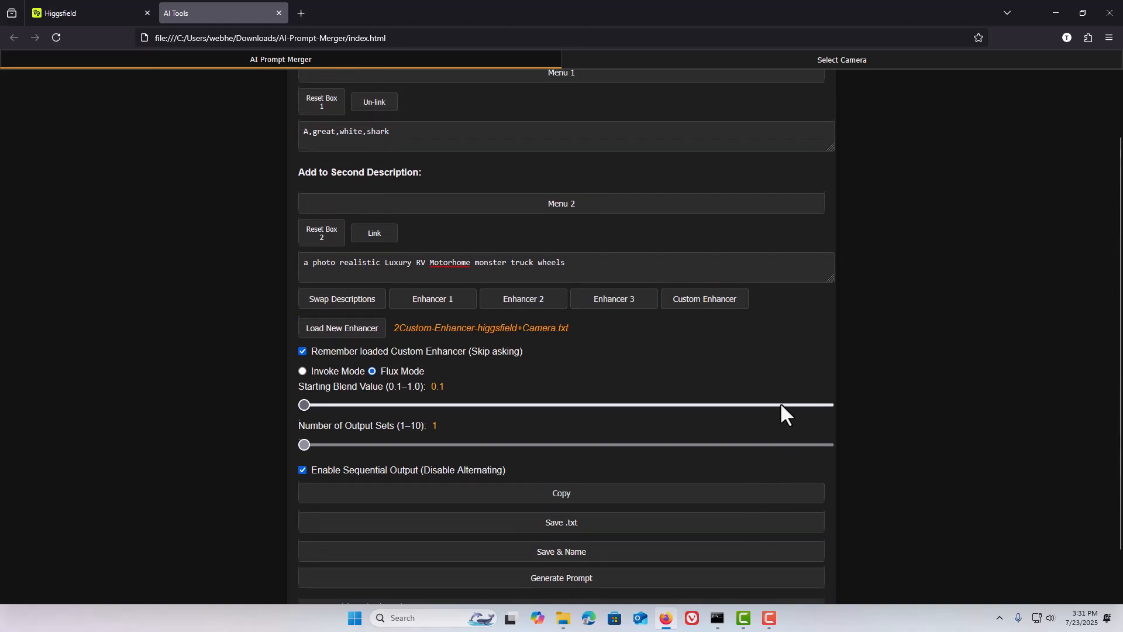
left_click(577, 267)
key("BackSpace")
scroll(683, 336, "down", 1)
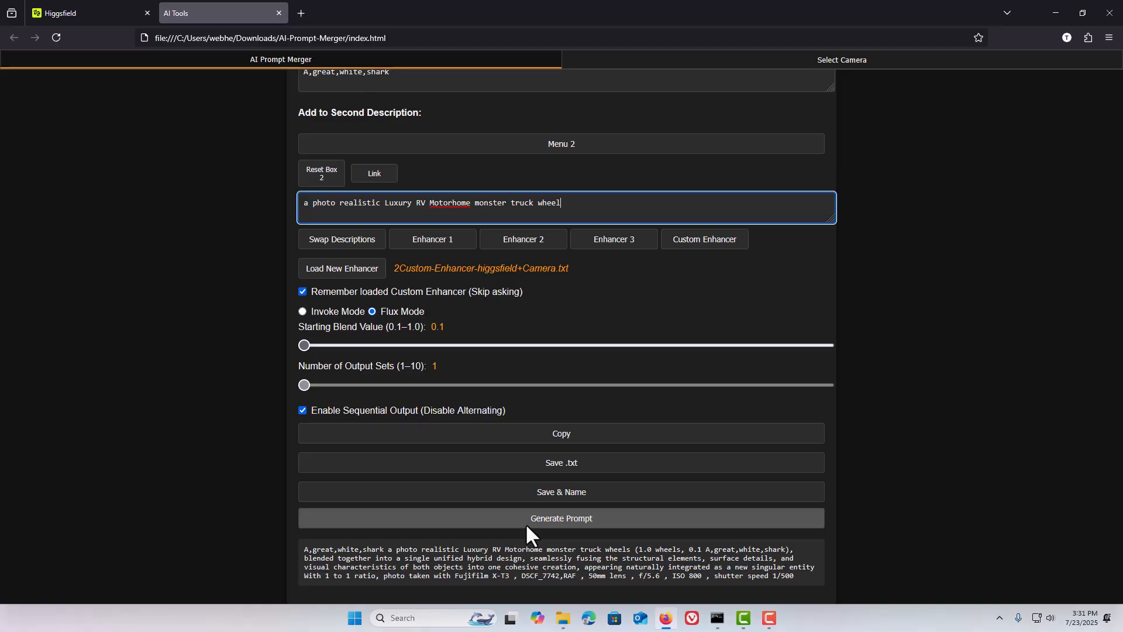
left_click(612, 233)
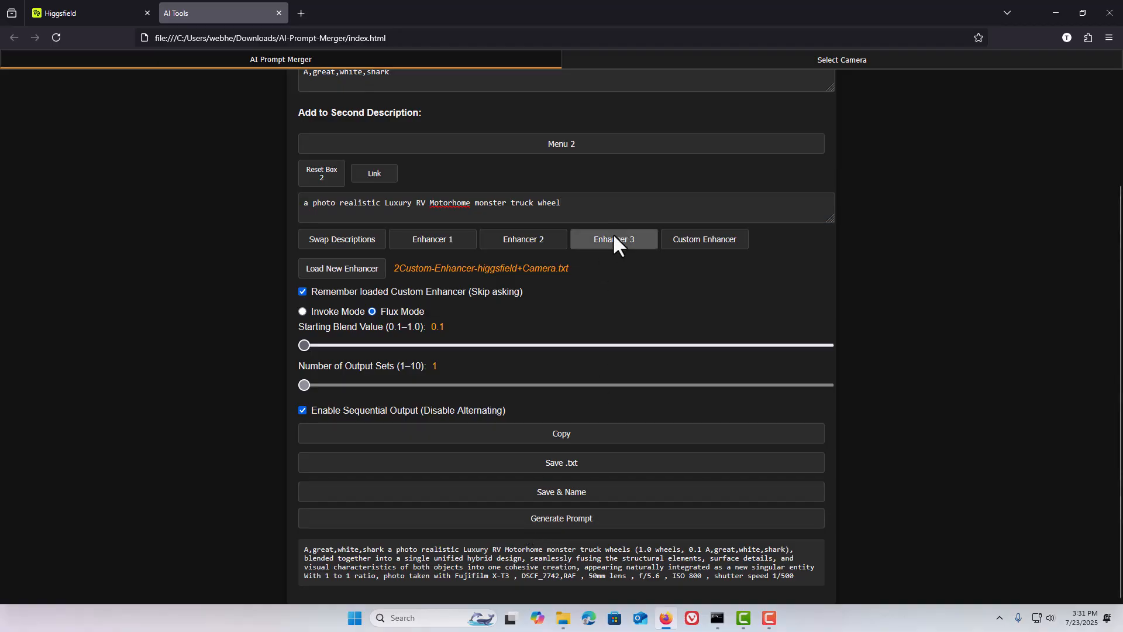
left_click(700, 237)
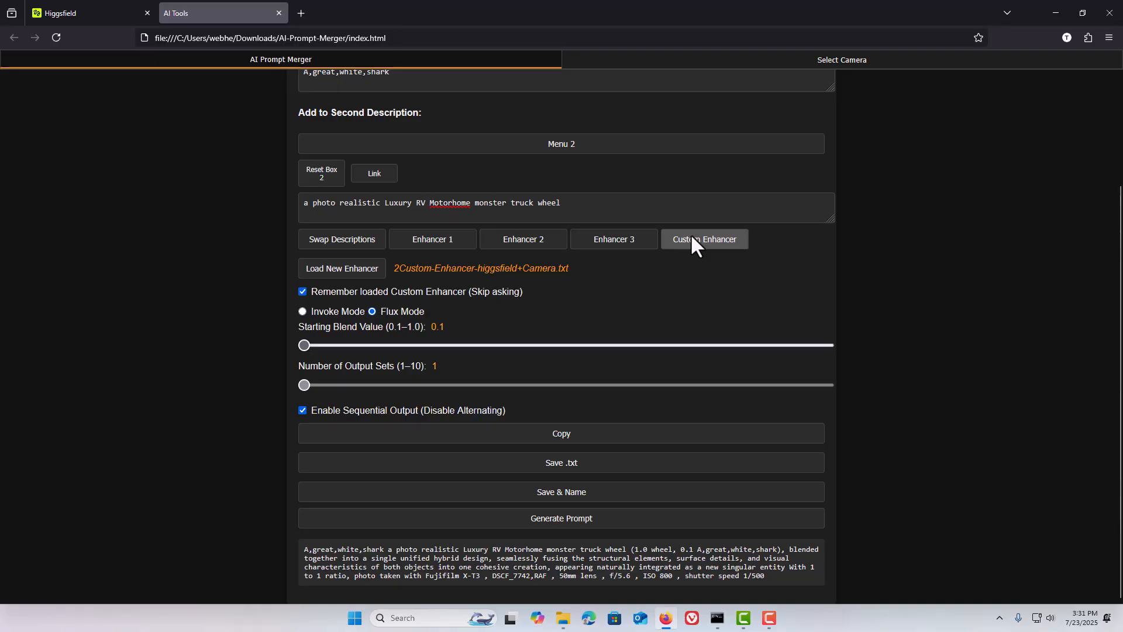
Step: Toggle the word linking of the first description and check the generated prompt
scroll(638, 245, "up", 2)
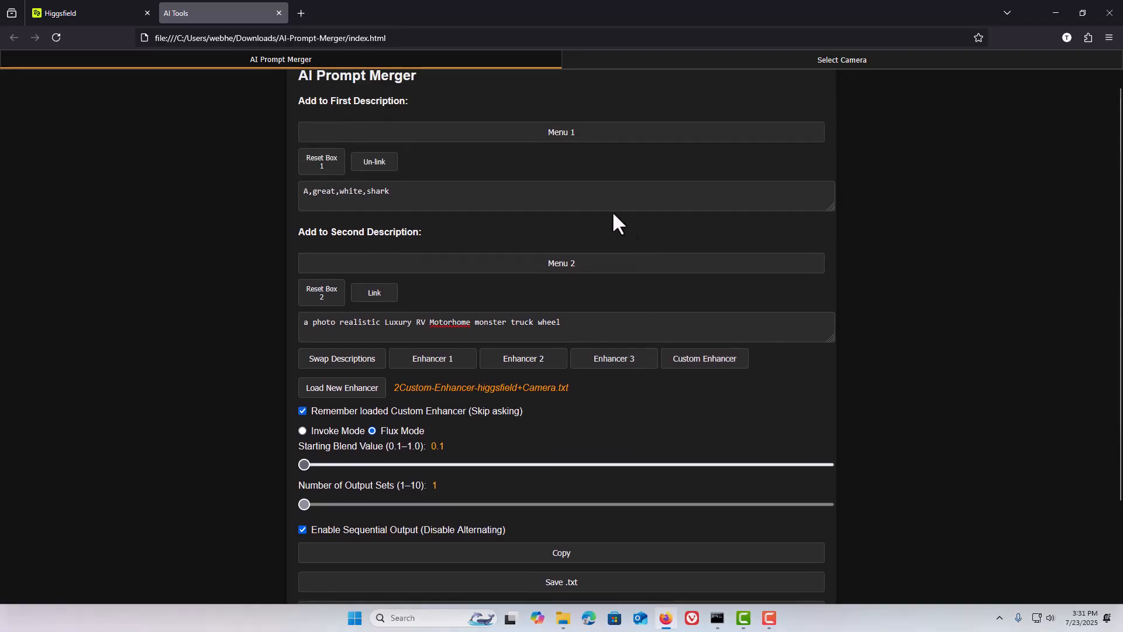
left_click(384, 162)
scroll(494, 295, "down", 2)
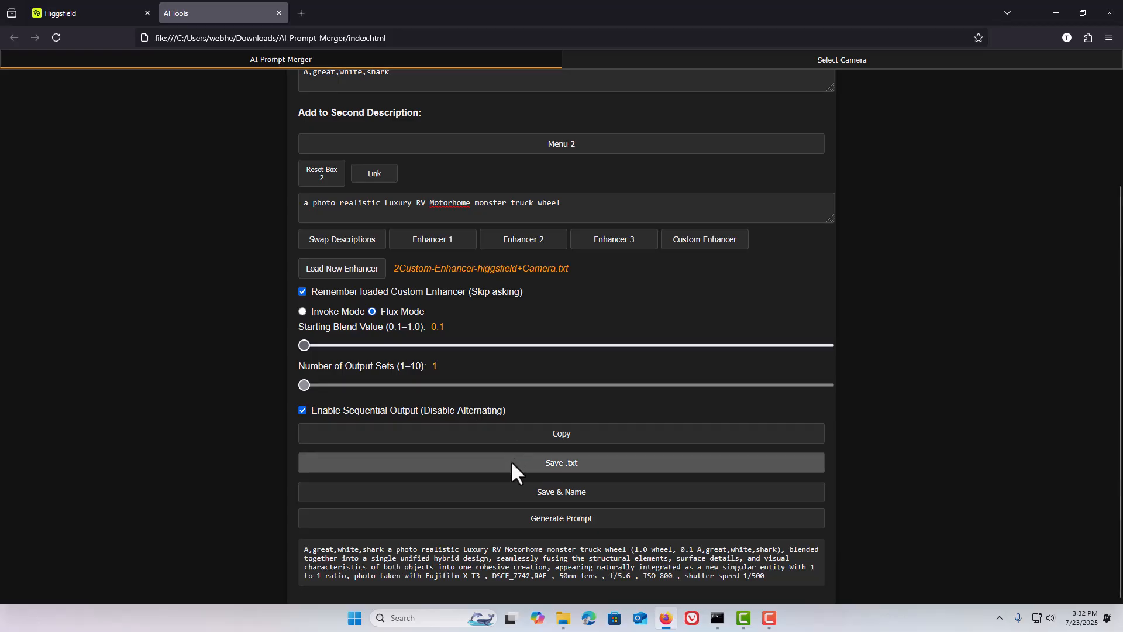
Step: Save the generated prompt as an automatically numbered text file twice
left_click(575, 461)
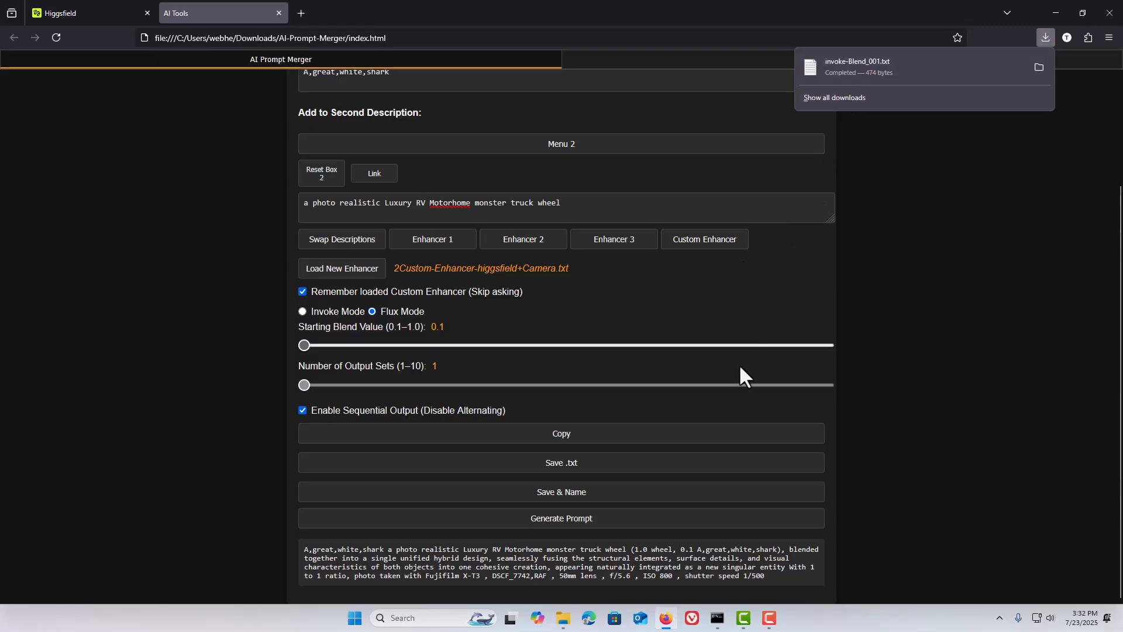
left_click(568, 459)
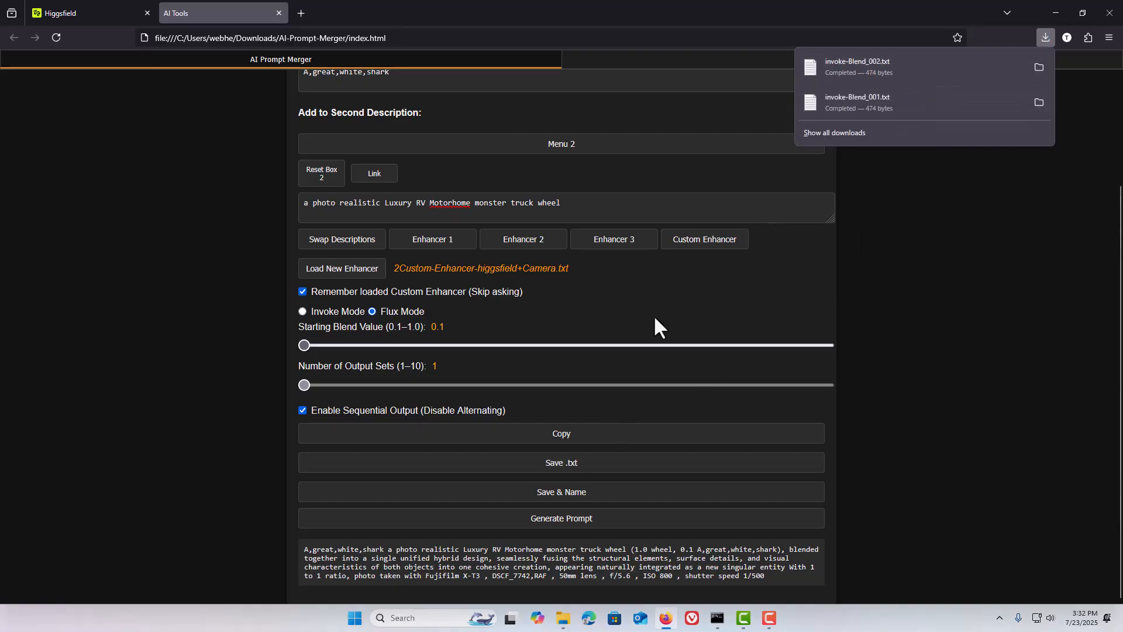
Step: Save the generated prompt under the file name "test" and check the text in the saved file
left_click(564, 493)
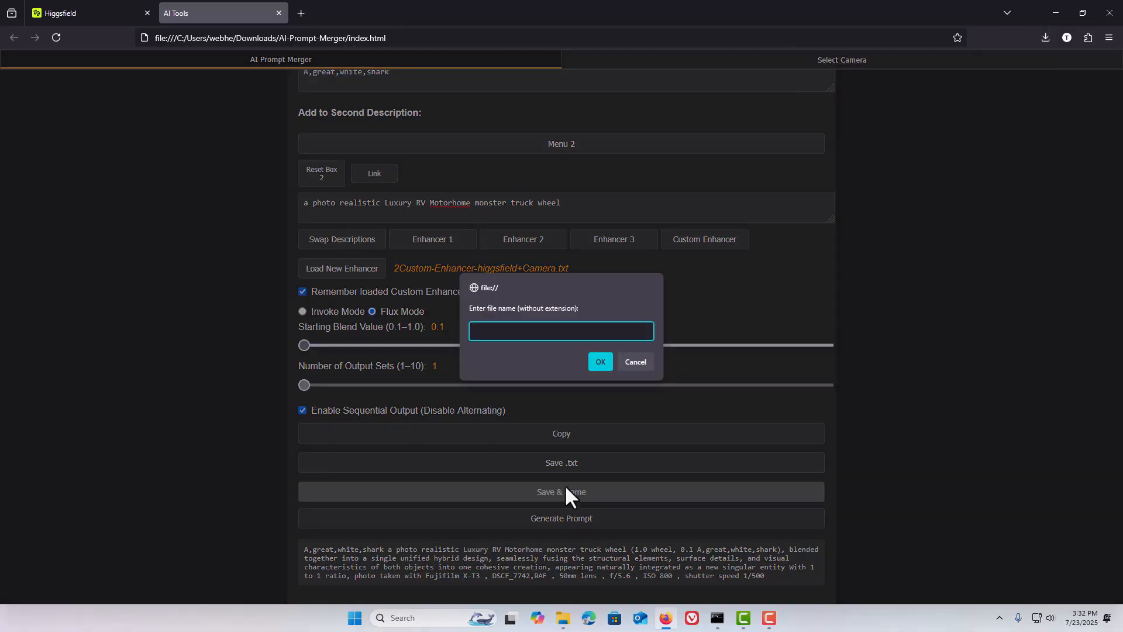
type("test")
left_click(597, 370)
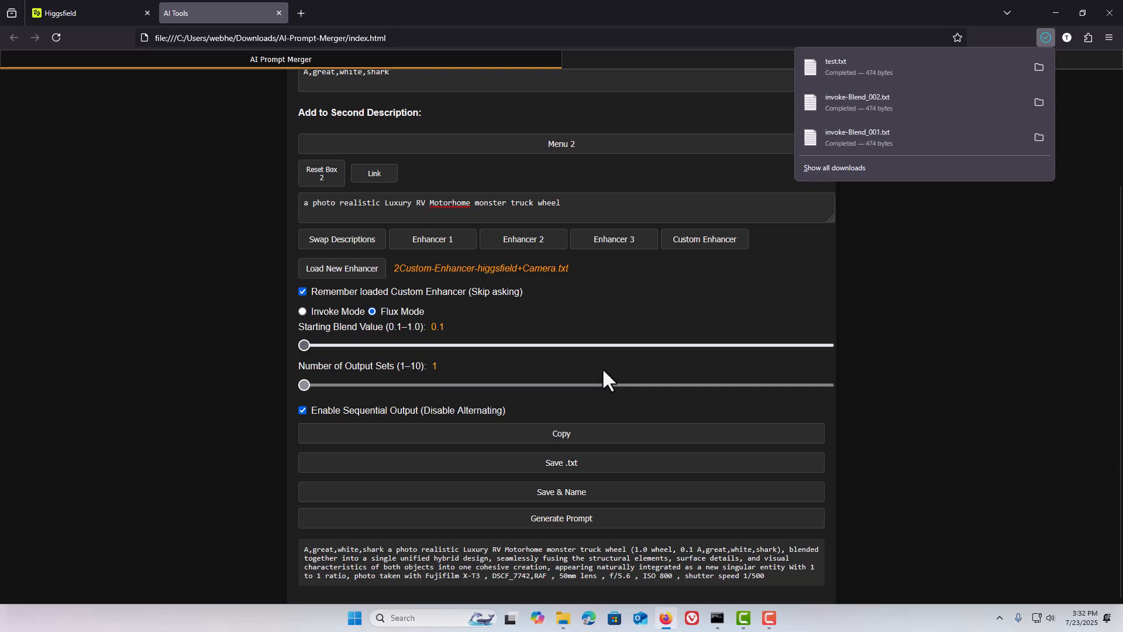
left_click(841, 69)
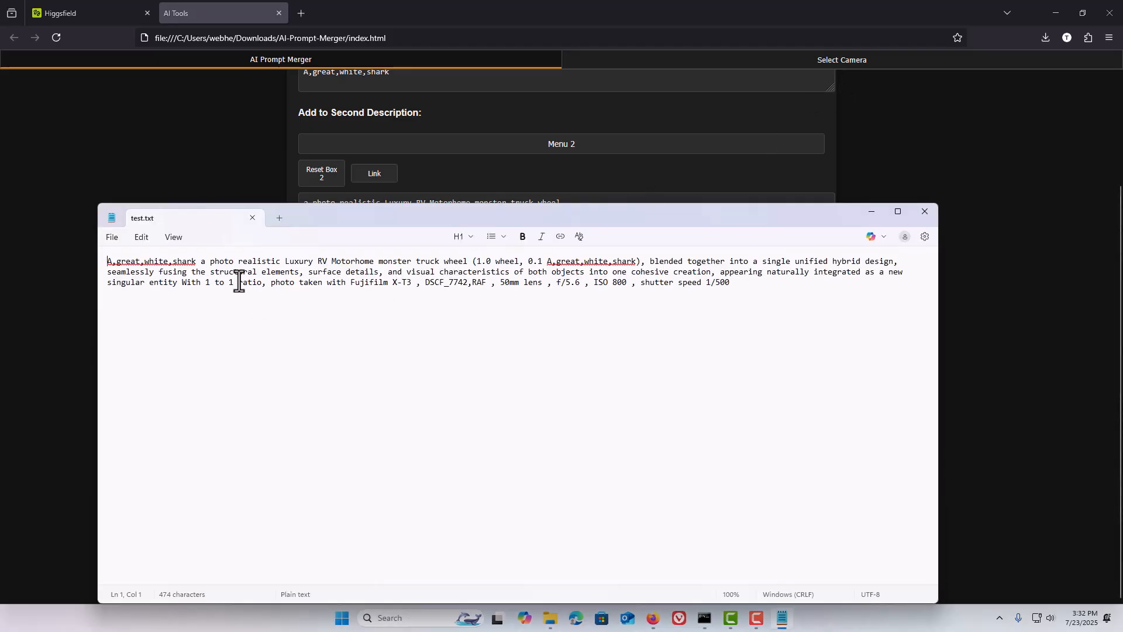
left_click(253, 222)
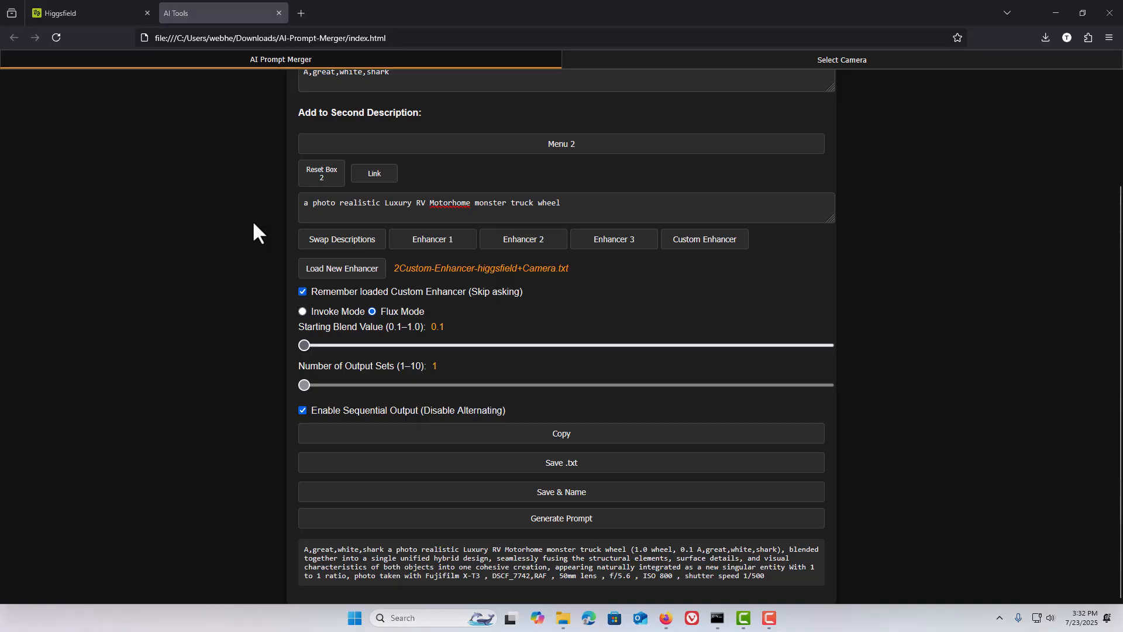
Step: Switch to the Higgsfield page and choose the General visual style for the image generation
left_click(90, 13)
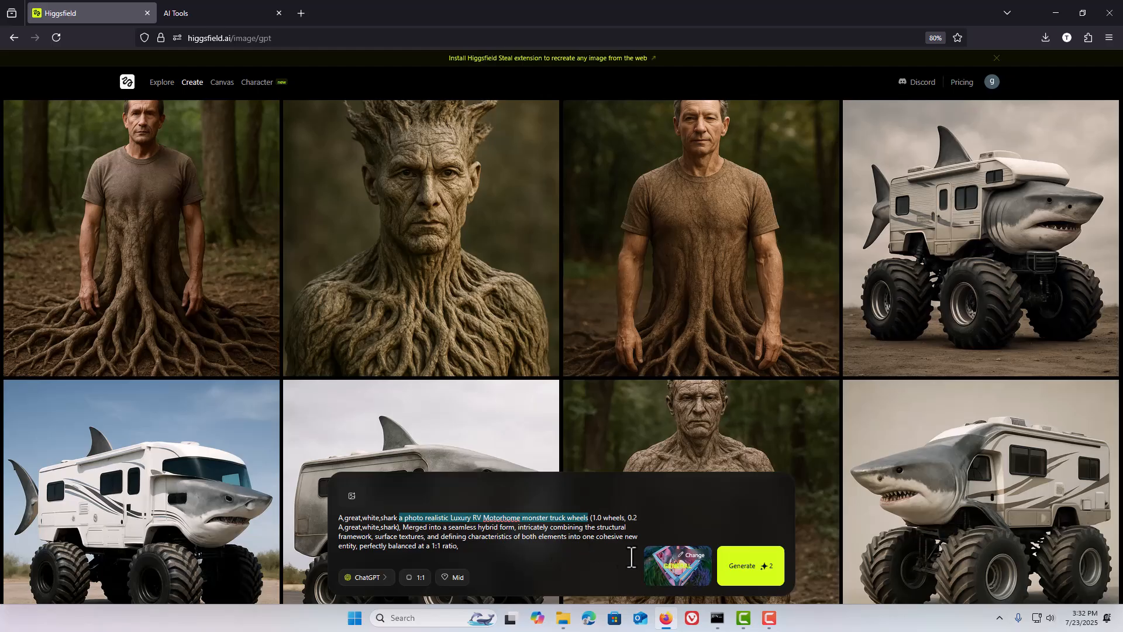
left_click(676, 579)
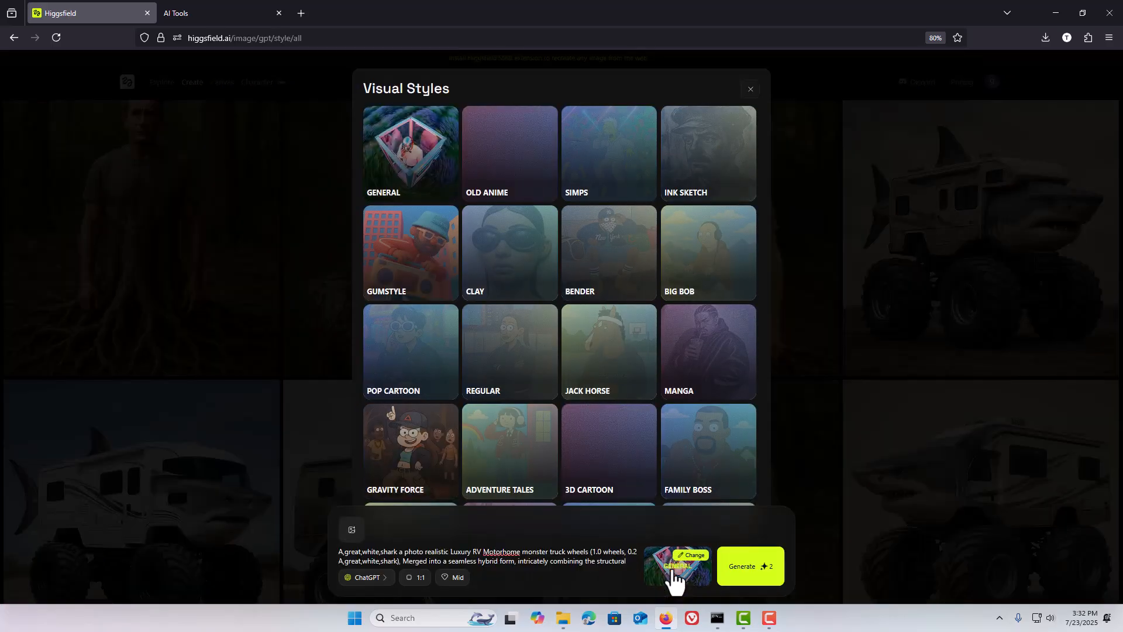
left_click(411, 153)
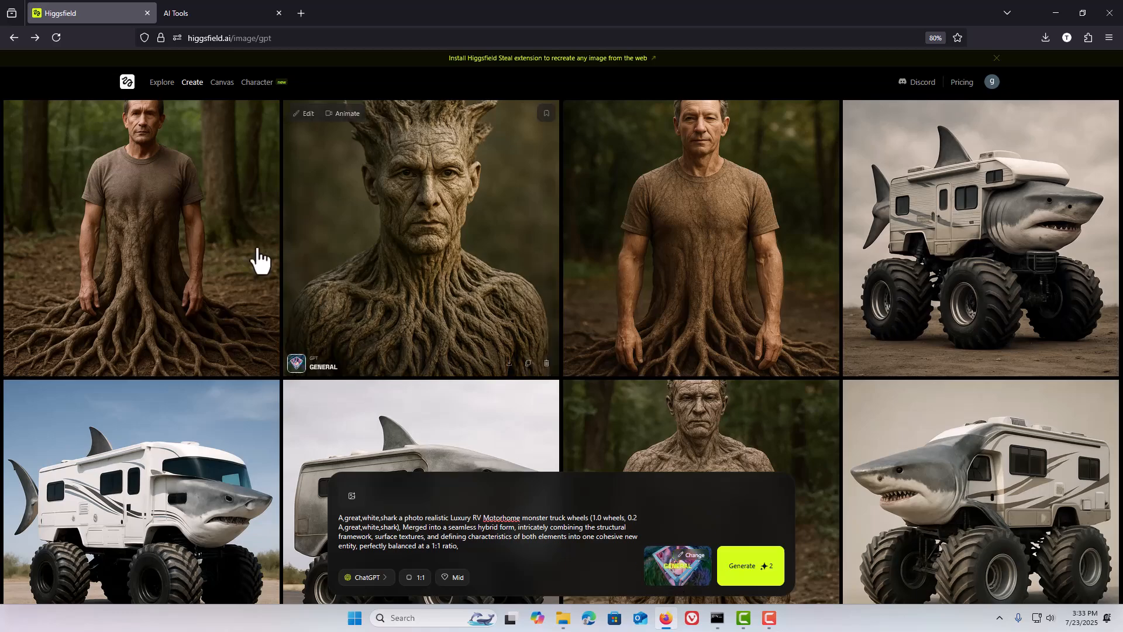
Step: Return to AI Tools and build a camera prompt with Fujifilm X-T3, 70mm lens, f/8, ISO 400 and shutter speed 1/8
left_click(199, 23)
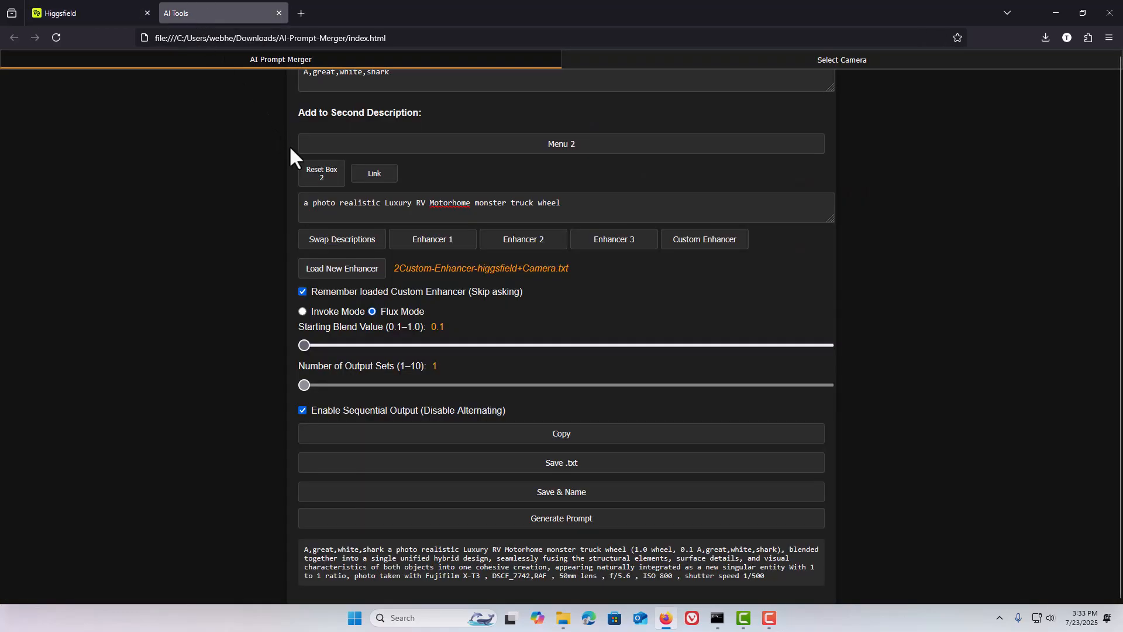
left_click(585, 205)
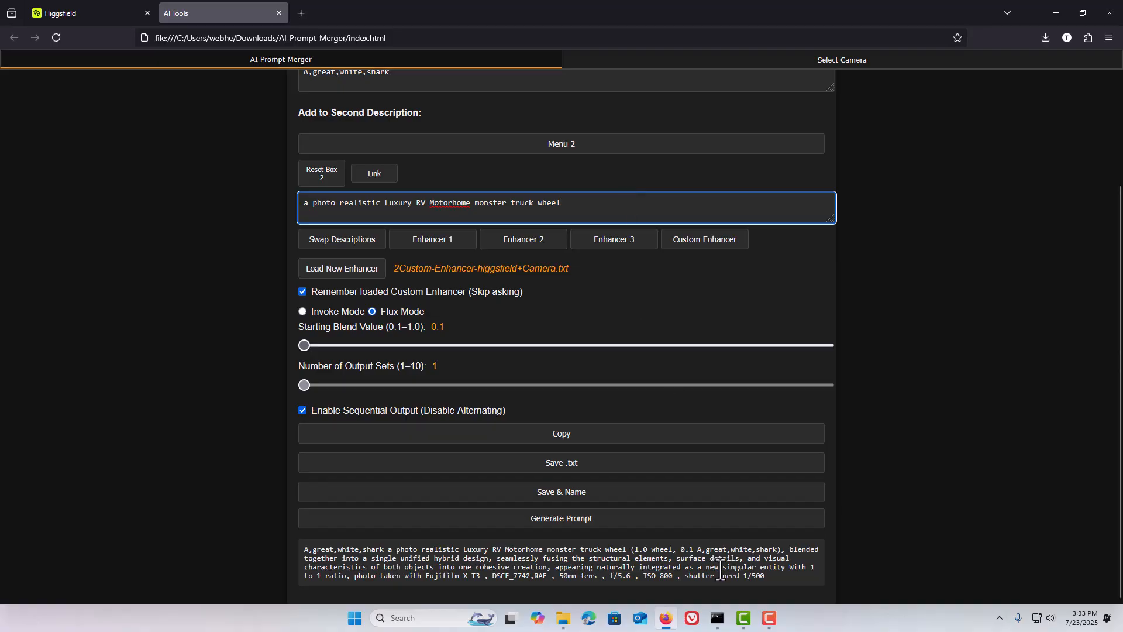
scroll(620, 234, "up", 2)
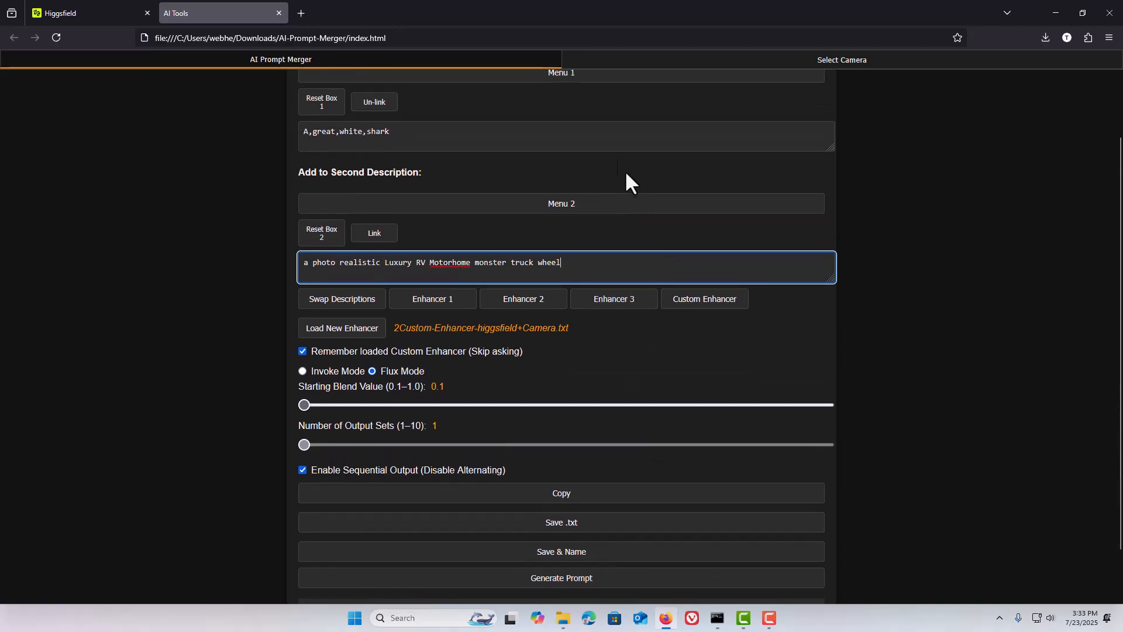
scroll(667, 187, "up", 2)
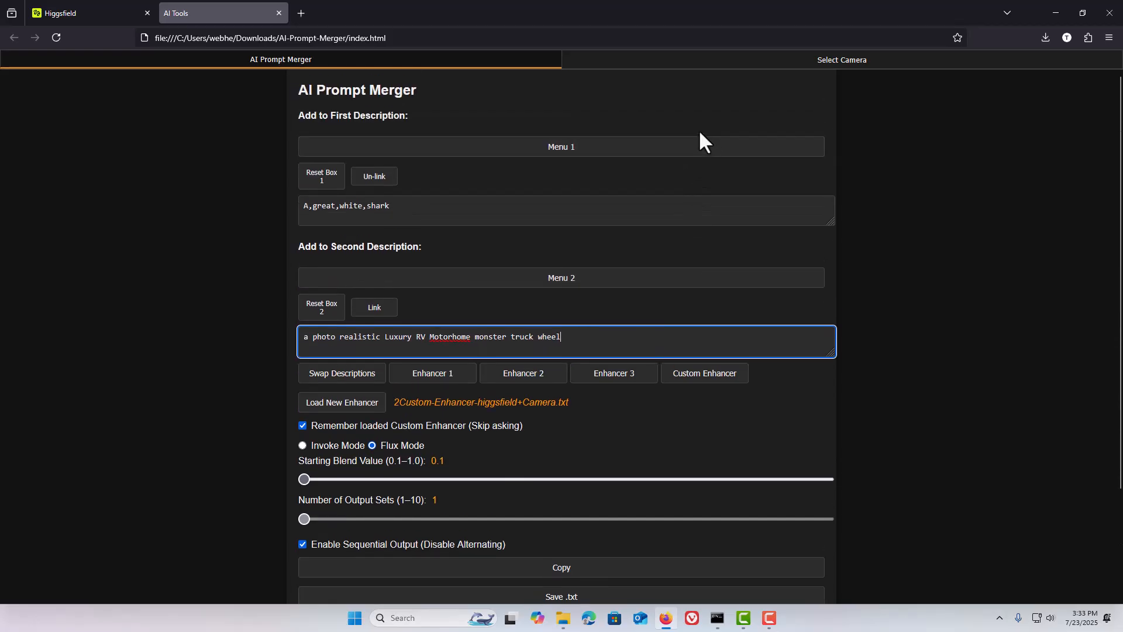
left_click(847, 62)
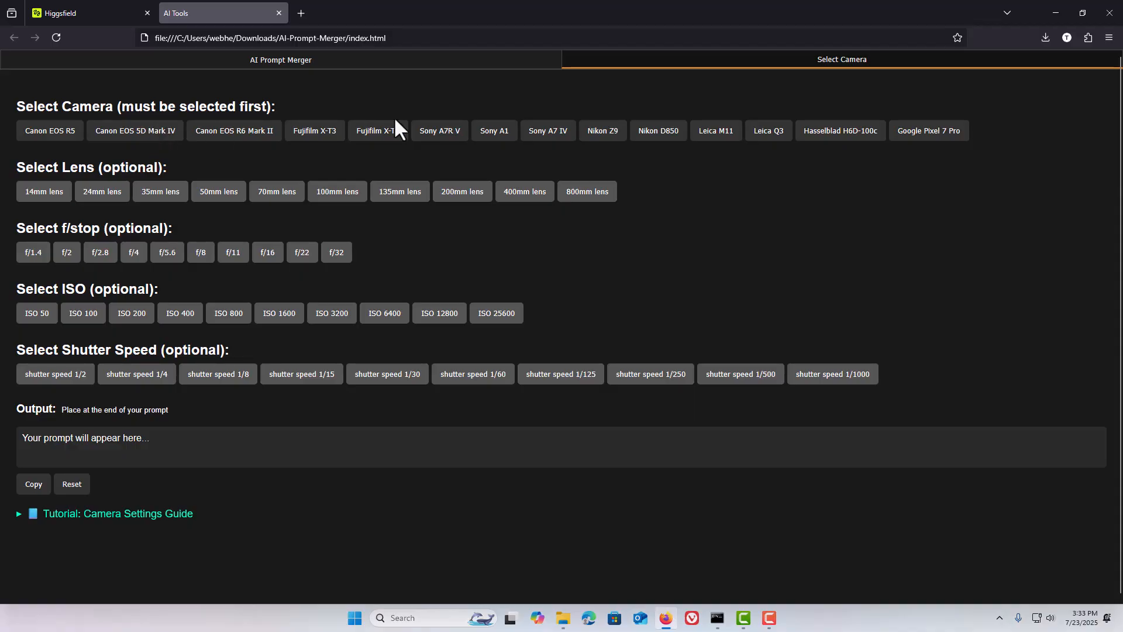
left_click(324, 136)
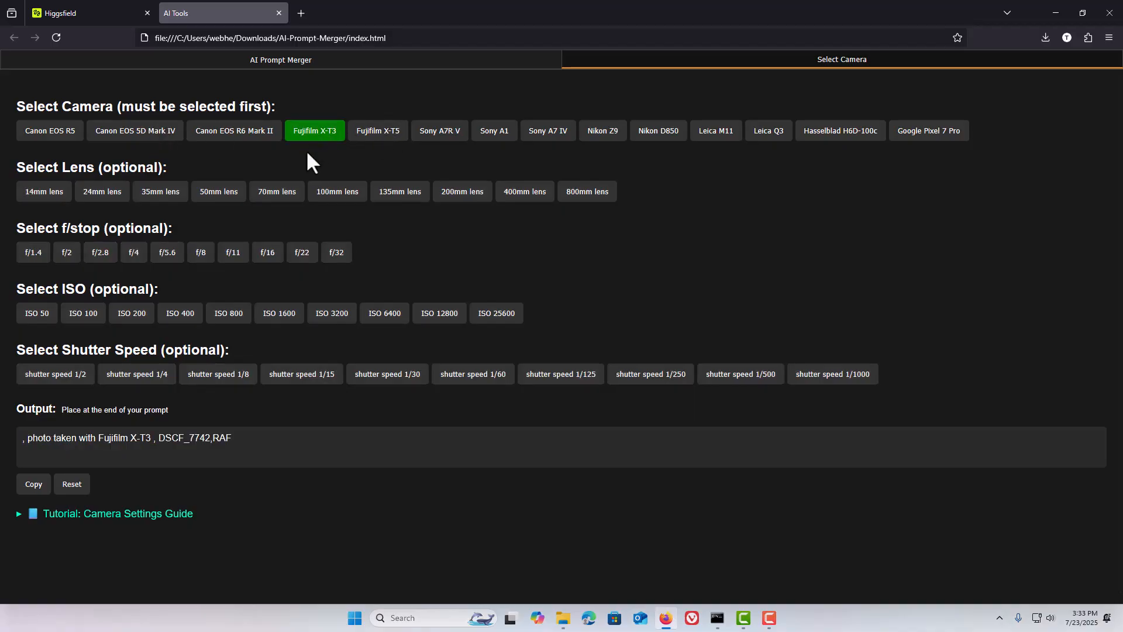
left_click(280, 195)
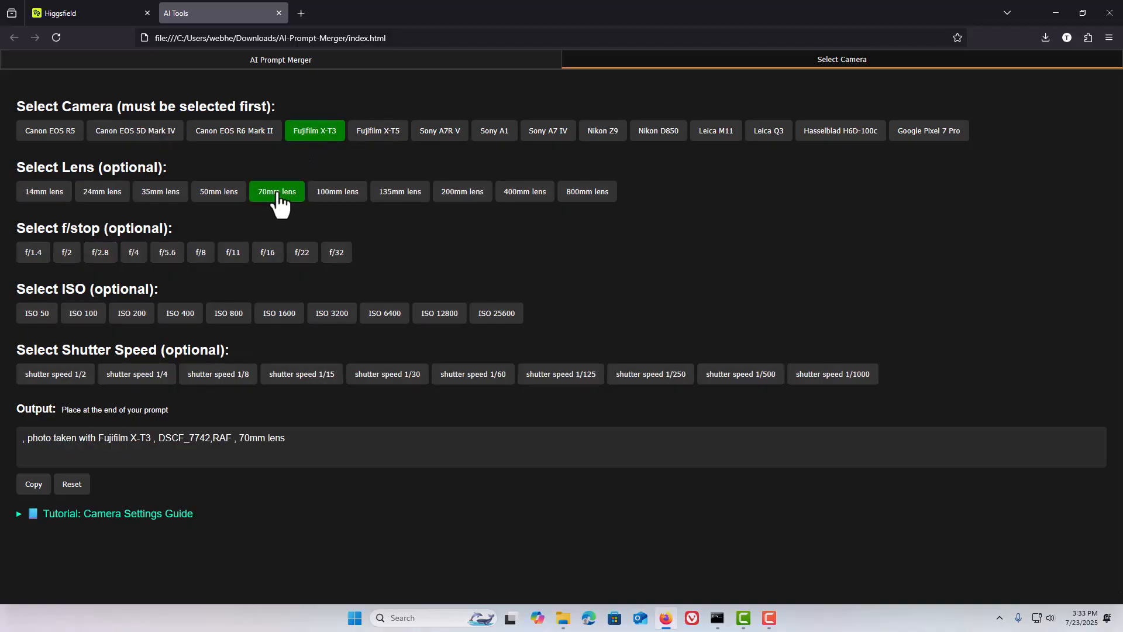
left_click(202, 256)
left_click(181, 319)
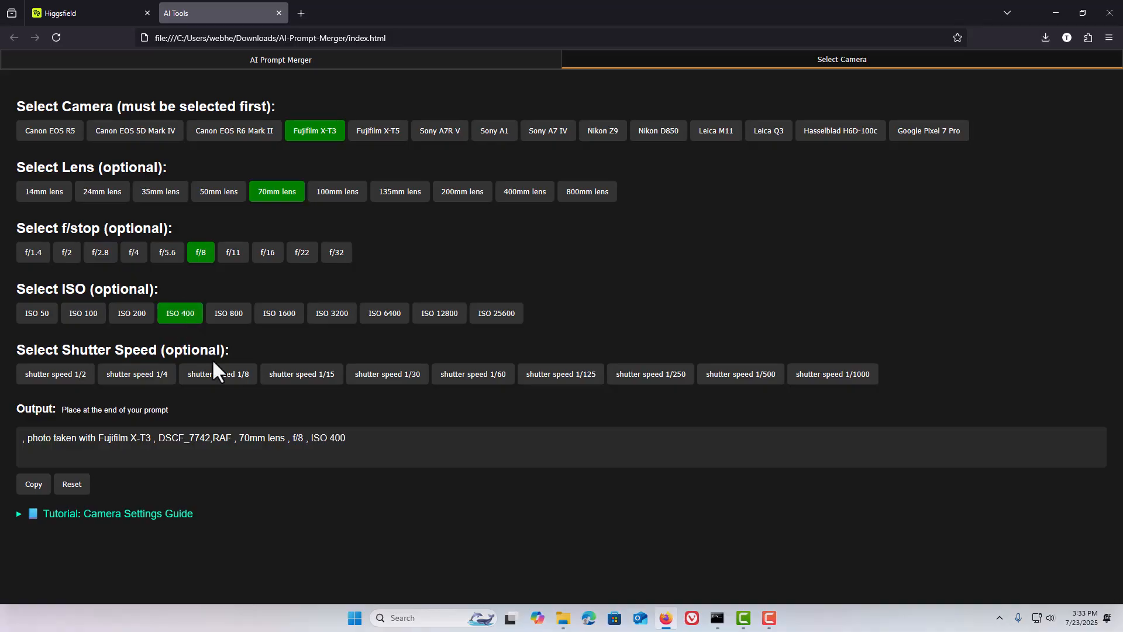
left_click(215, 379)
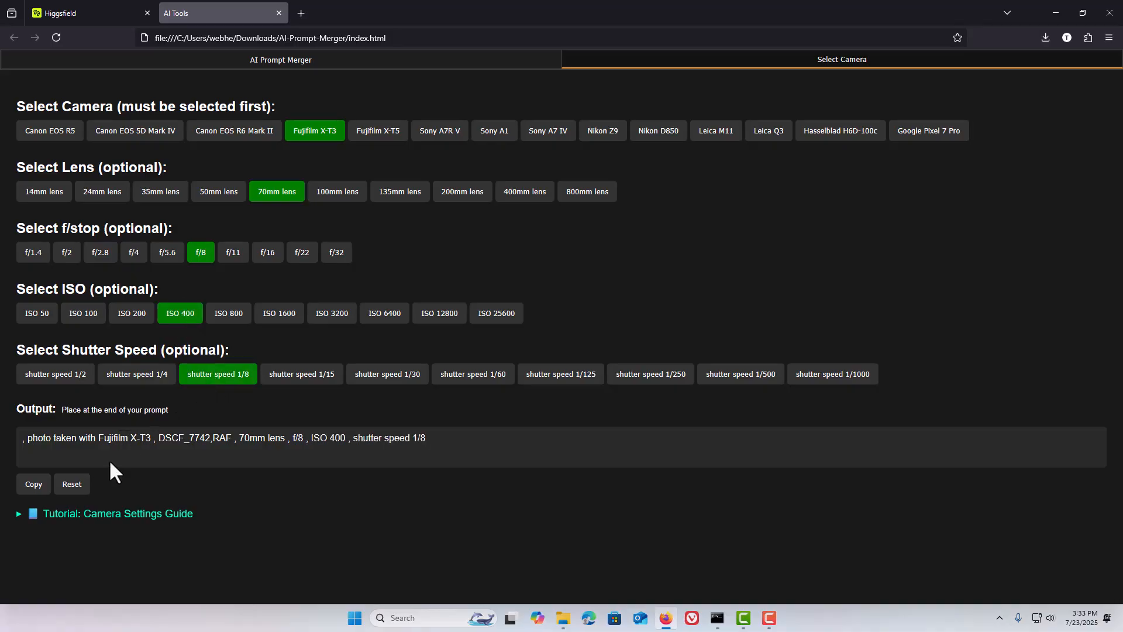
Step: Expand the Camera Settings Guide tutorial, read its lens, f/stop and ISO explanations, and collapse it again
left_click(135, 514)
scroll(220, 506, "down", 4)
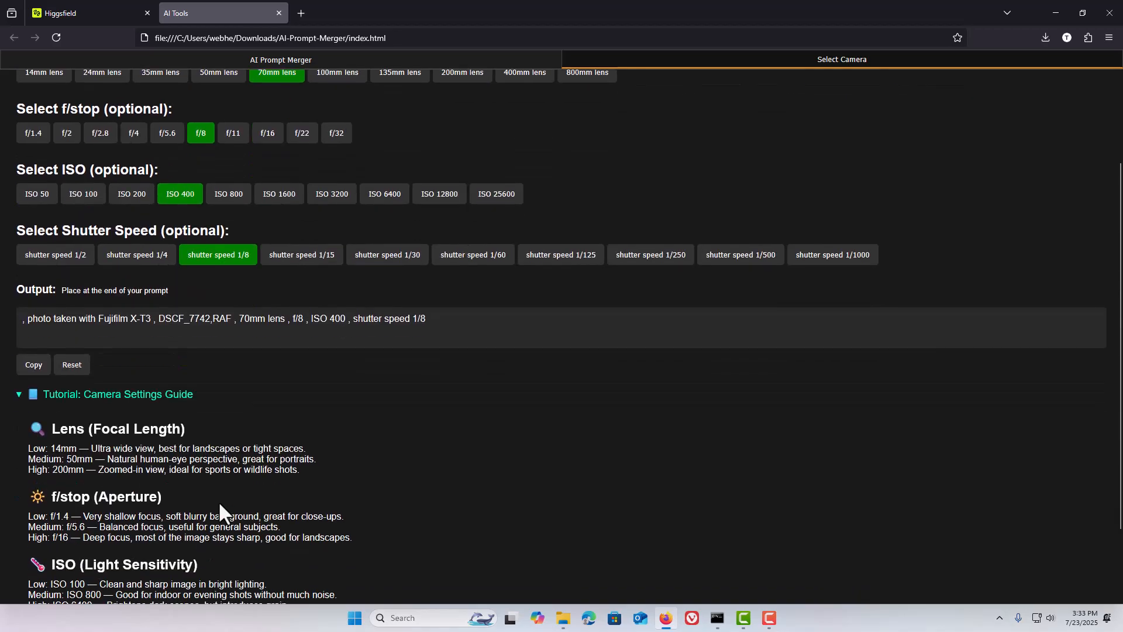
scroll(222, 503, "up", 2)
scroll(224, 502, "up", 1)
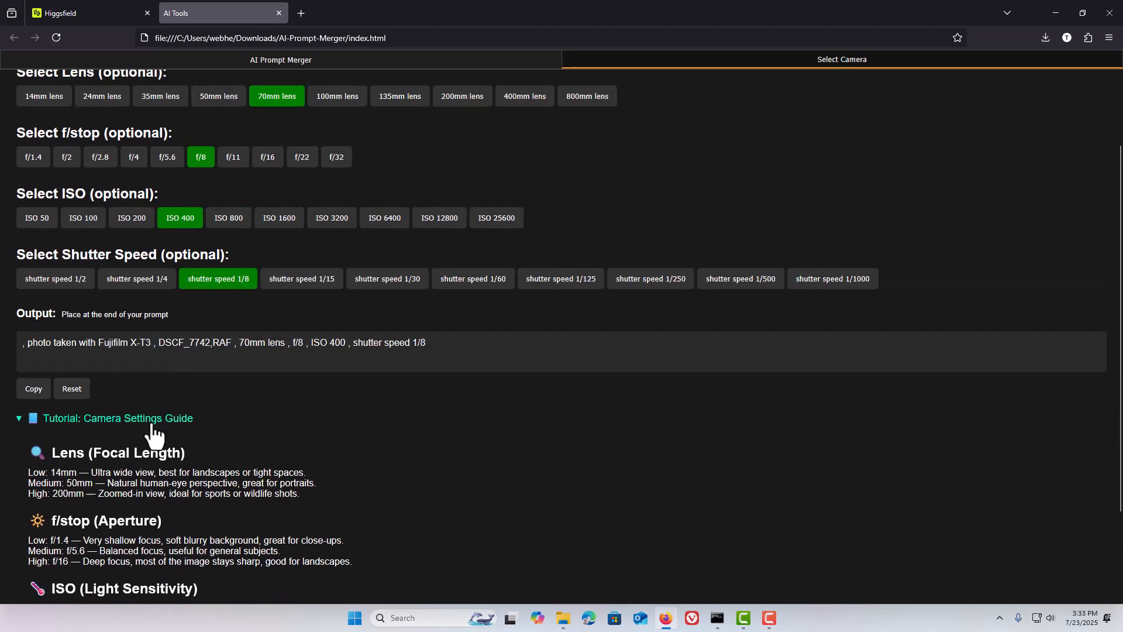
left_click(151, 422)
Step: Copy the camera settings output and switch to the Higgsfield page
left_click(31, 488)
left_click(104, 16)
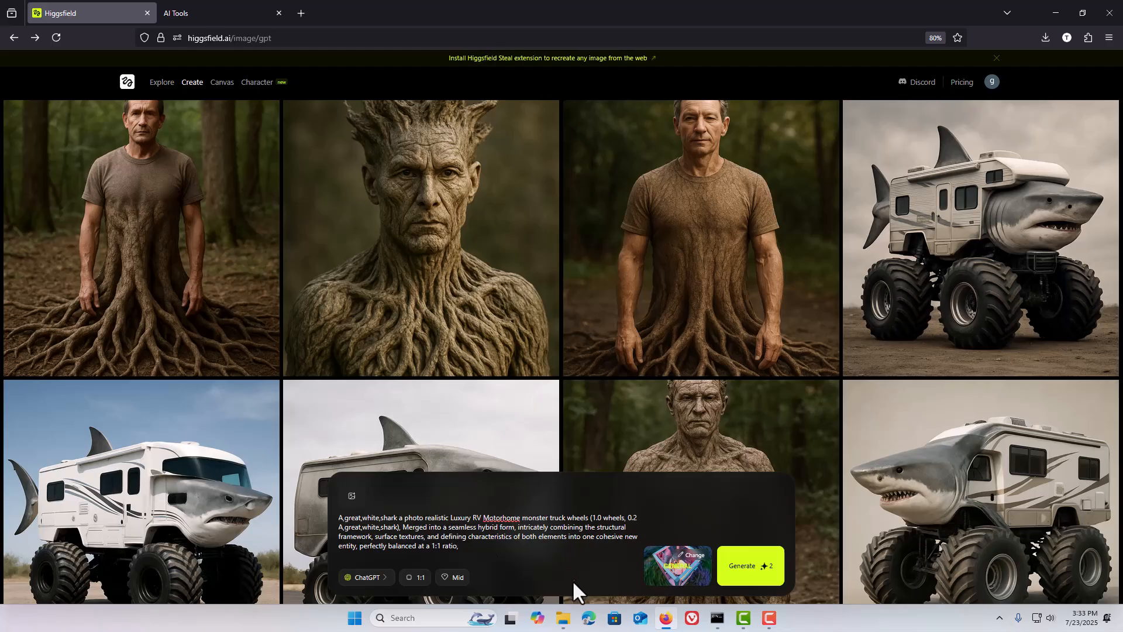
Step: In File Explorer, compare the texts of 2Custom-Enhancer-higgsfield+Camera.txt and 1Custom-Enhancer-higgsfield.txt, highlighting the camera settings in the former, and close both files
left_click(563, 618)
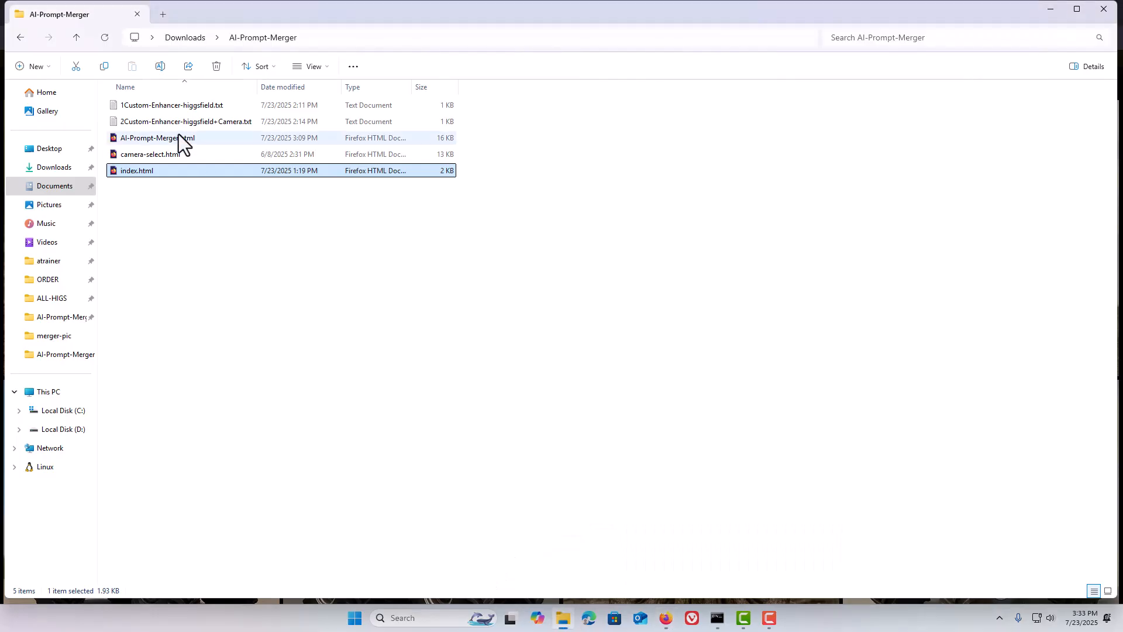
left_click(177, 104)
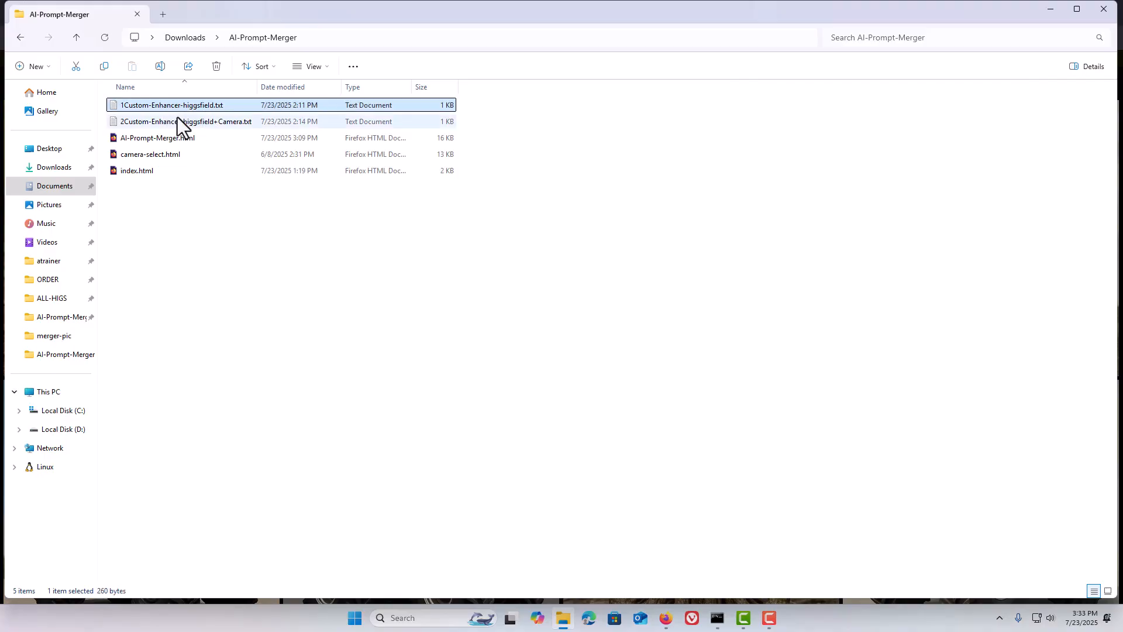
double_click(164, 122)
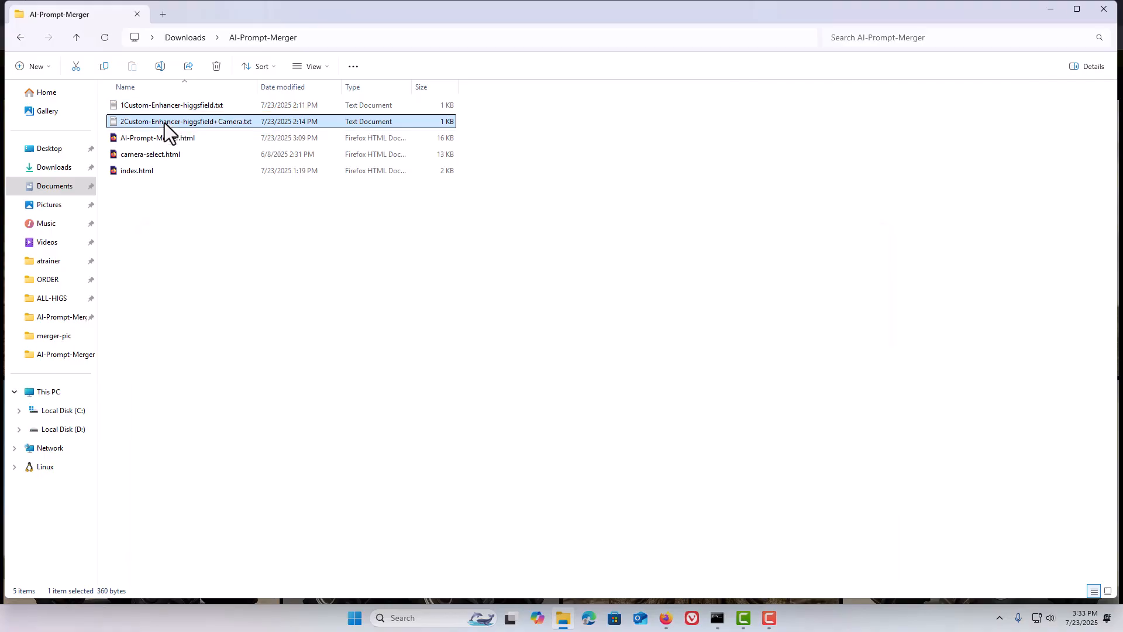
left_click_drag(133, 283, 572, 271)
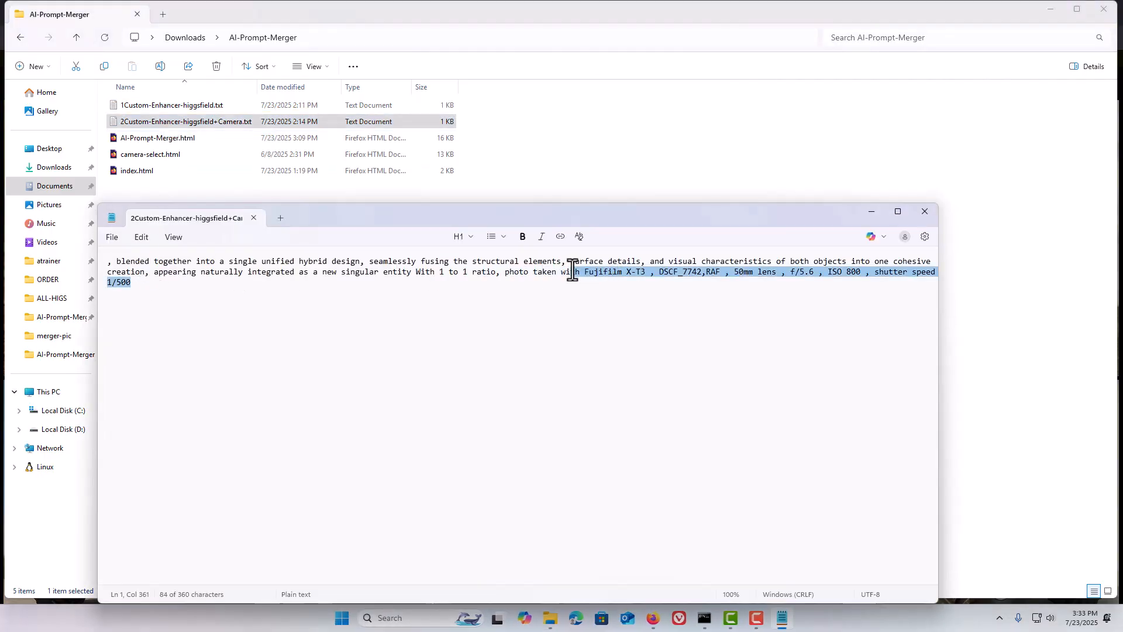
double_click(152, 103)
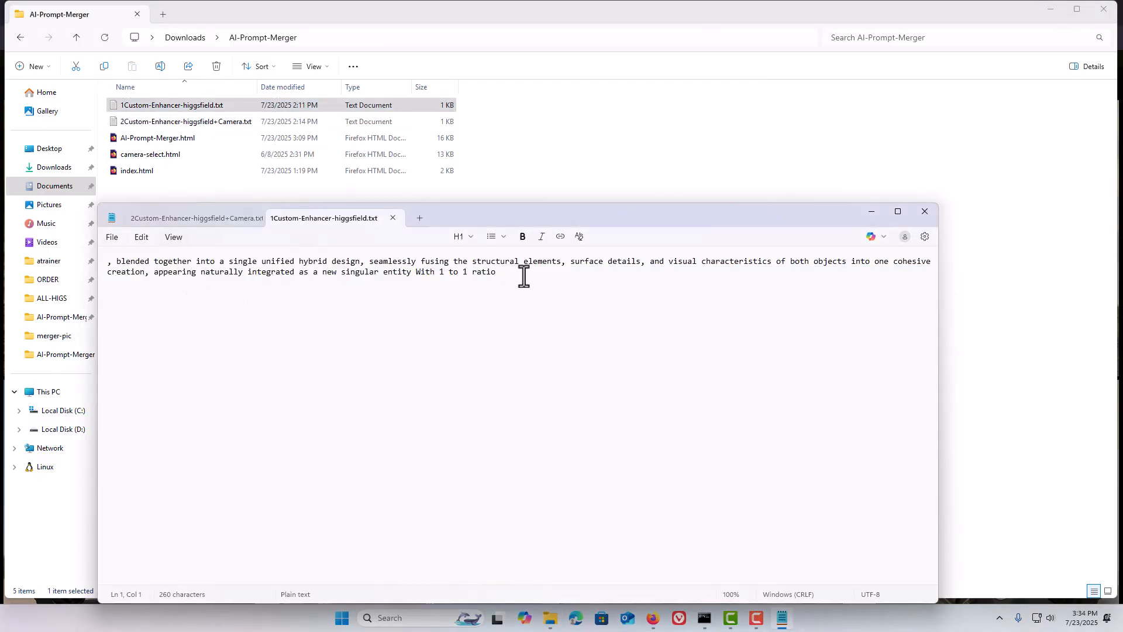
left_click(393, 218)
left_click(255, 217)
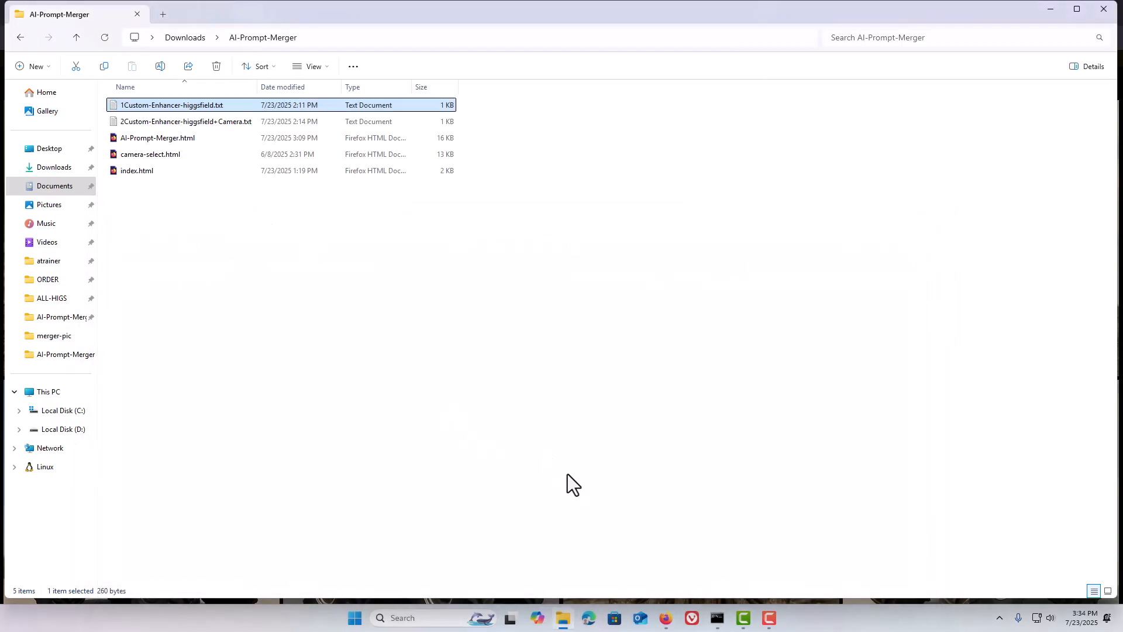
Step: Return to AI Prompt Merger in Firefox, apply Enhancer 1 to the merged prompt, and switch it back to the custom enhancer
left_click(665, 616)
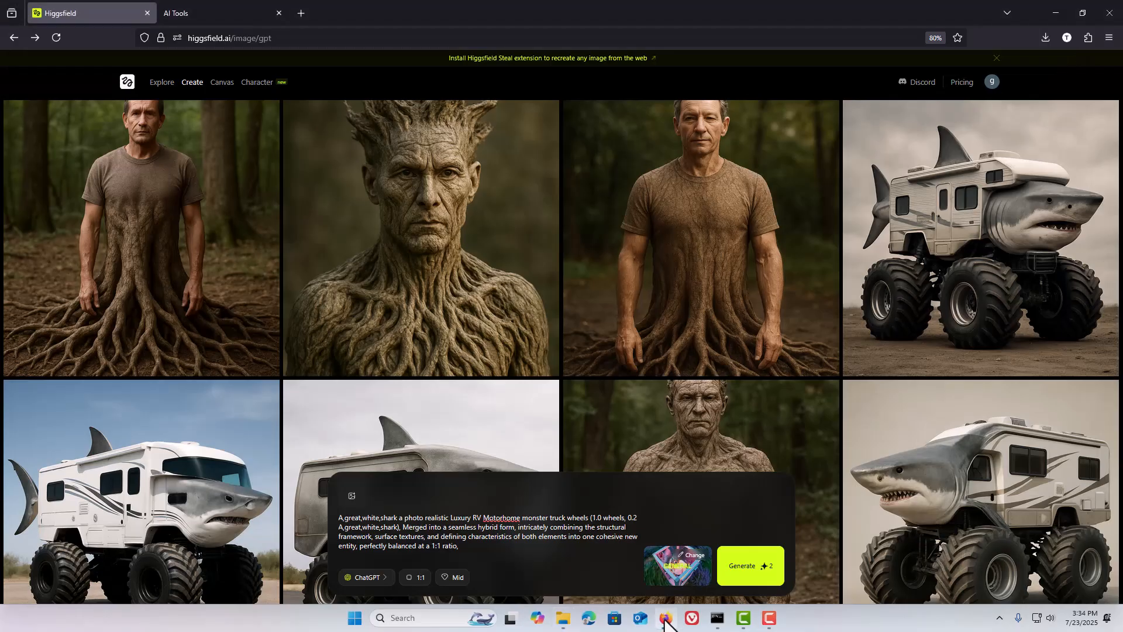
left_click(234, 17)
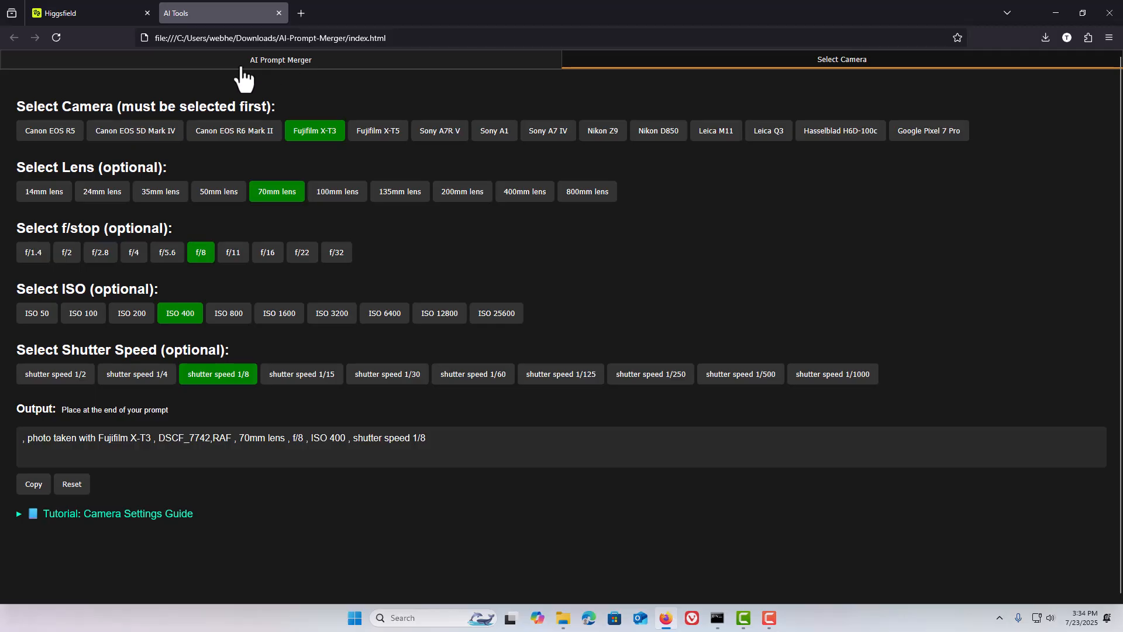
left_click(263, 67)
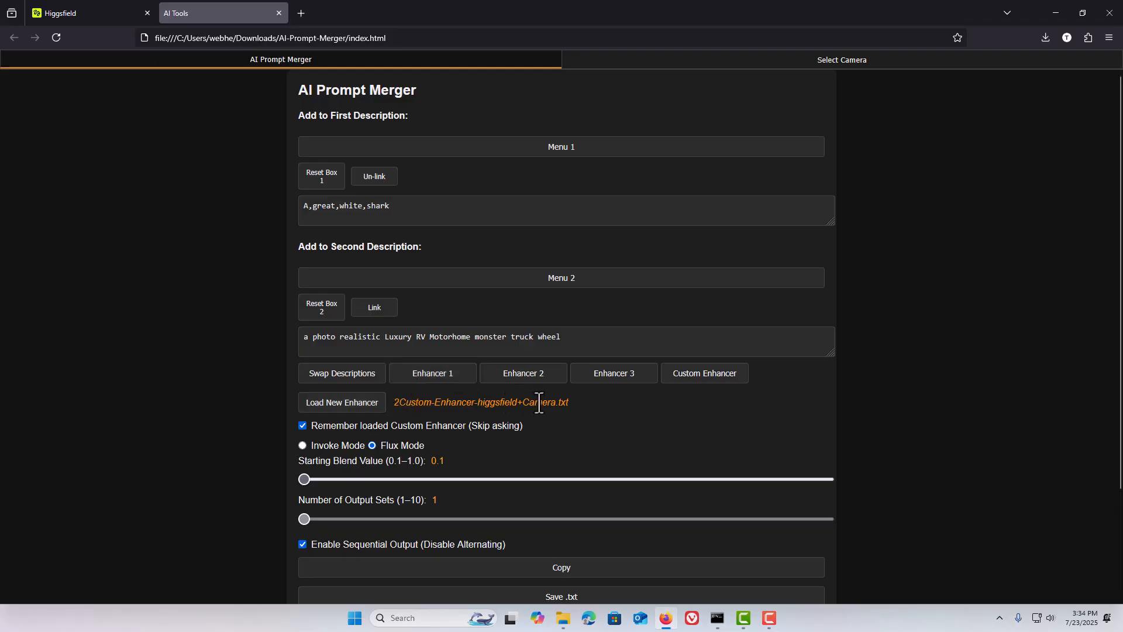
scroll(597, 360, "down", 1)
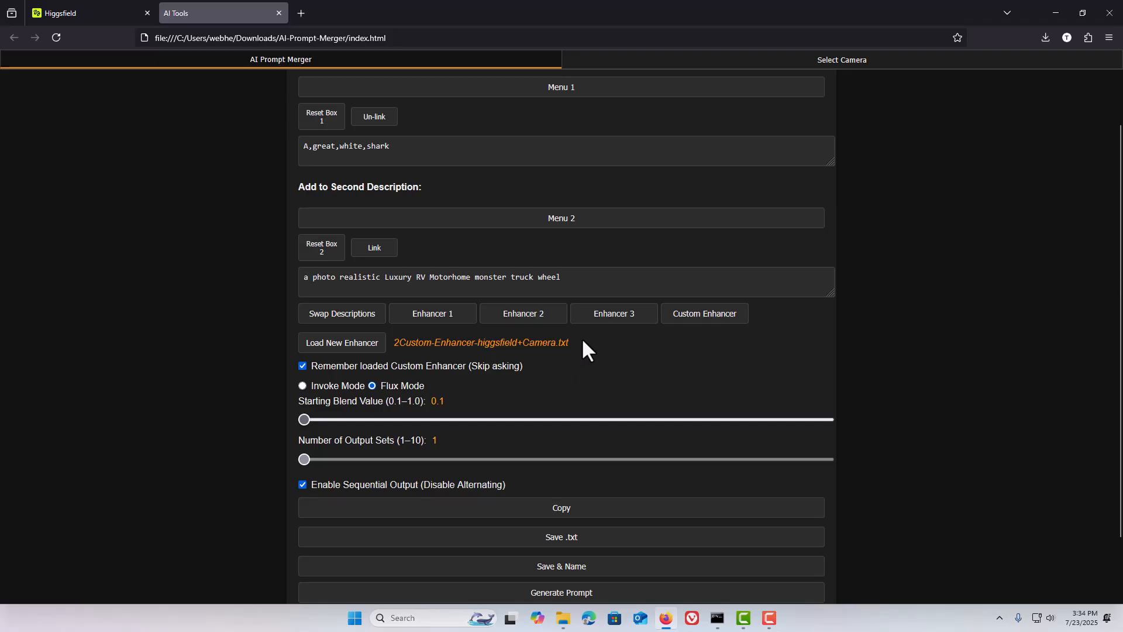
scroll(581, 338, "down", 1)
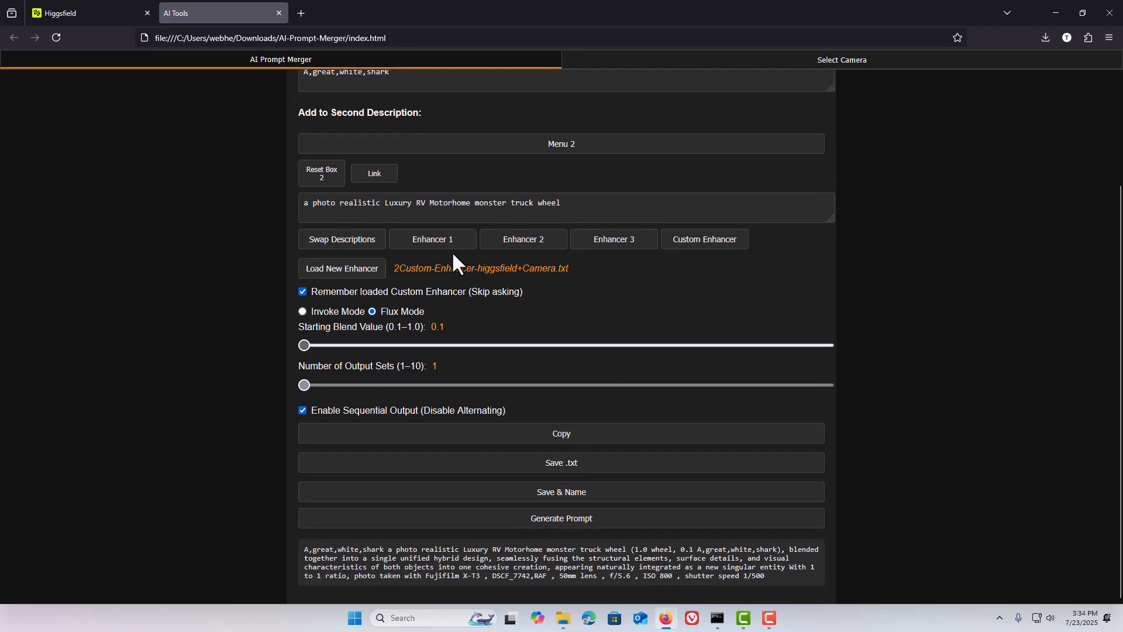
left_click(434, 237)
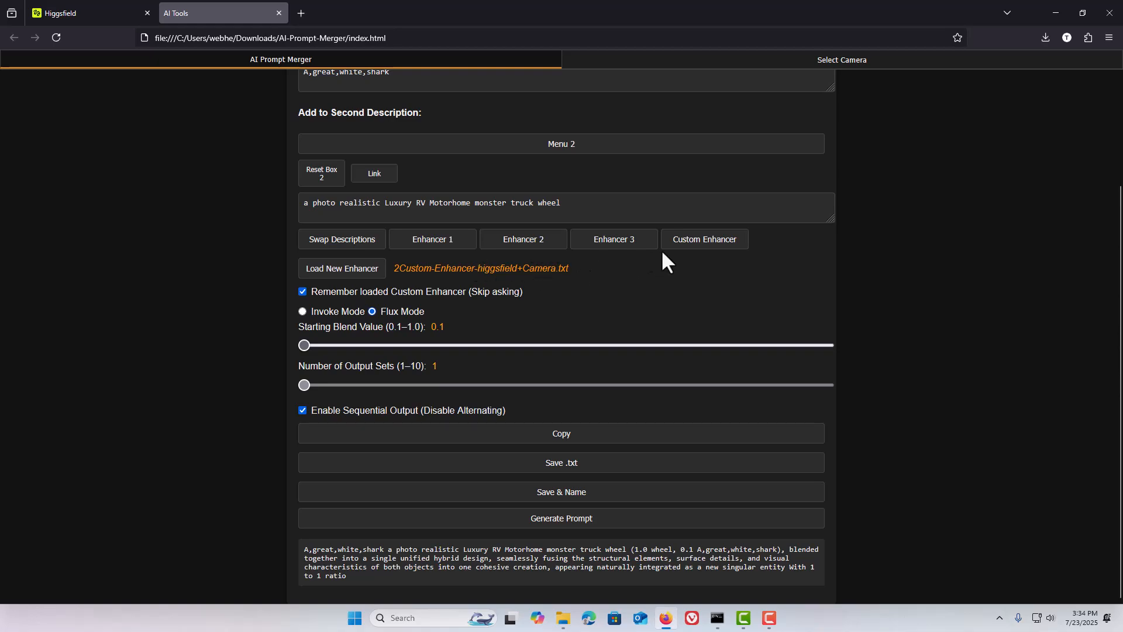
left_click(682, 244)
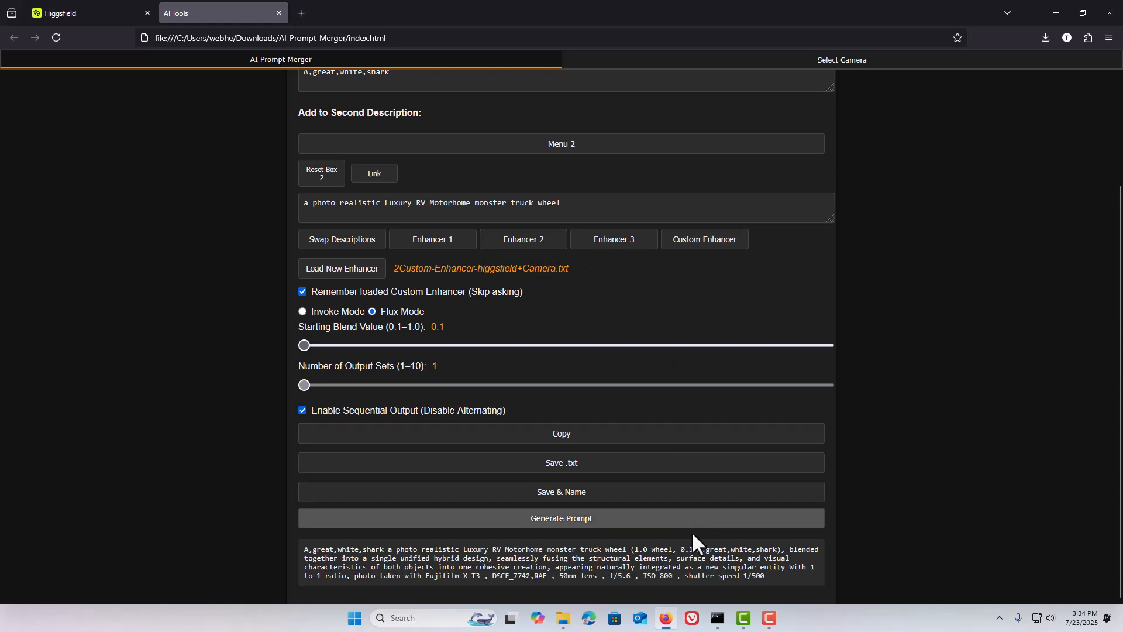
scroll(692, 311, "up", 1)
scroll(688, 298, "up", 2)
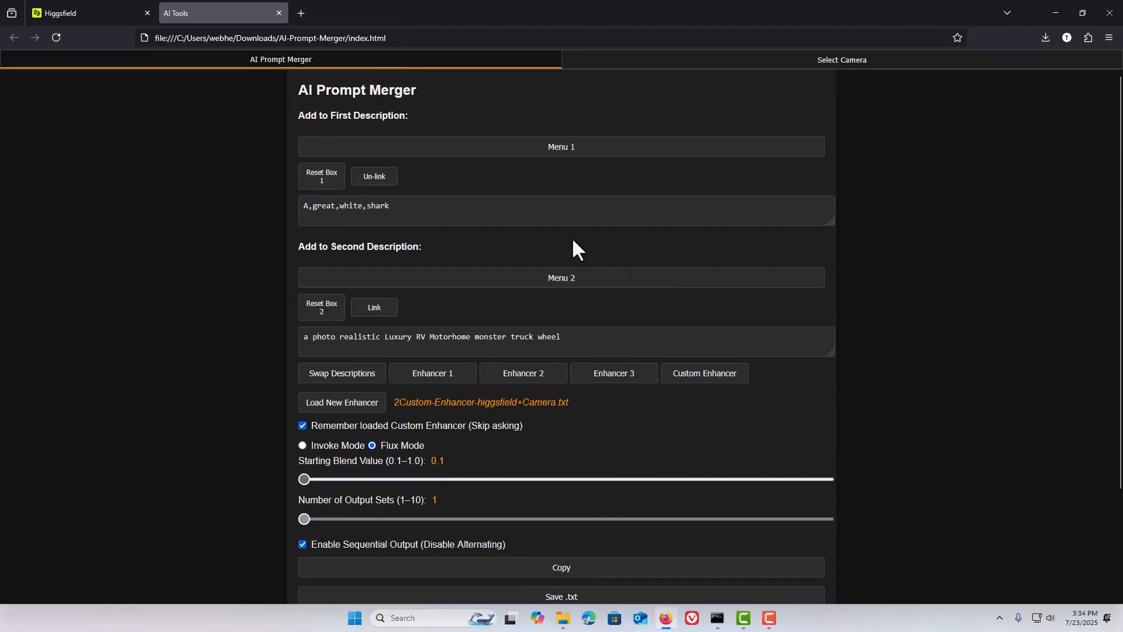
Step: Check the Higgsfield gallery, return to AI Prompt Merger, and apply Enhancer 2 to the merged prompt
left_click(107, 16)
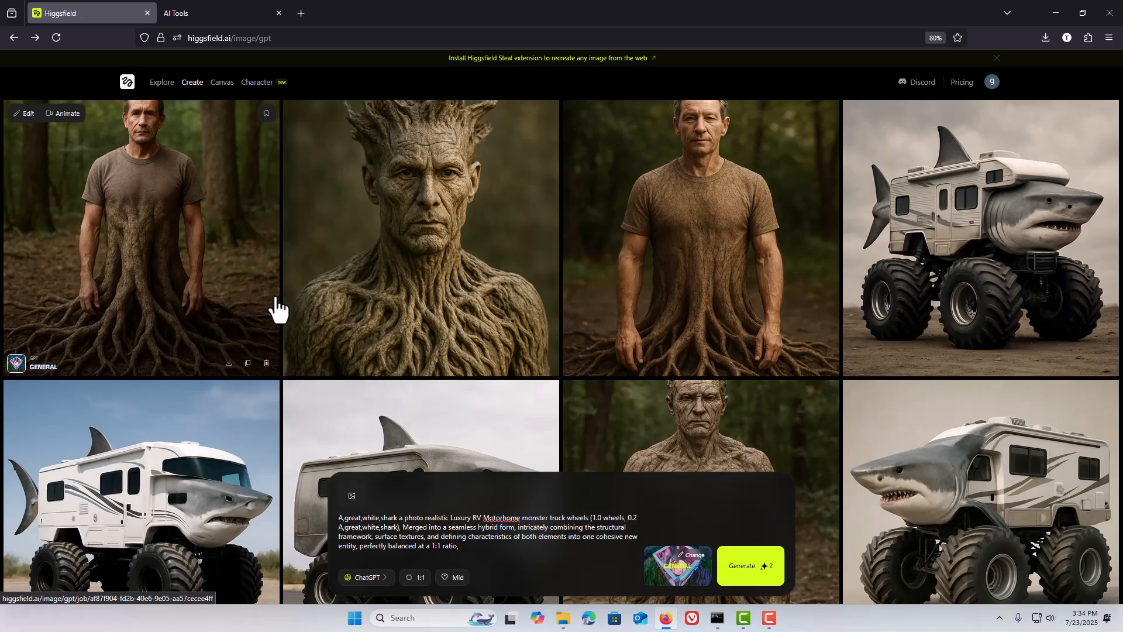
left_click(229, 8)
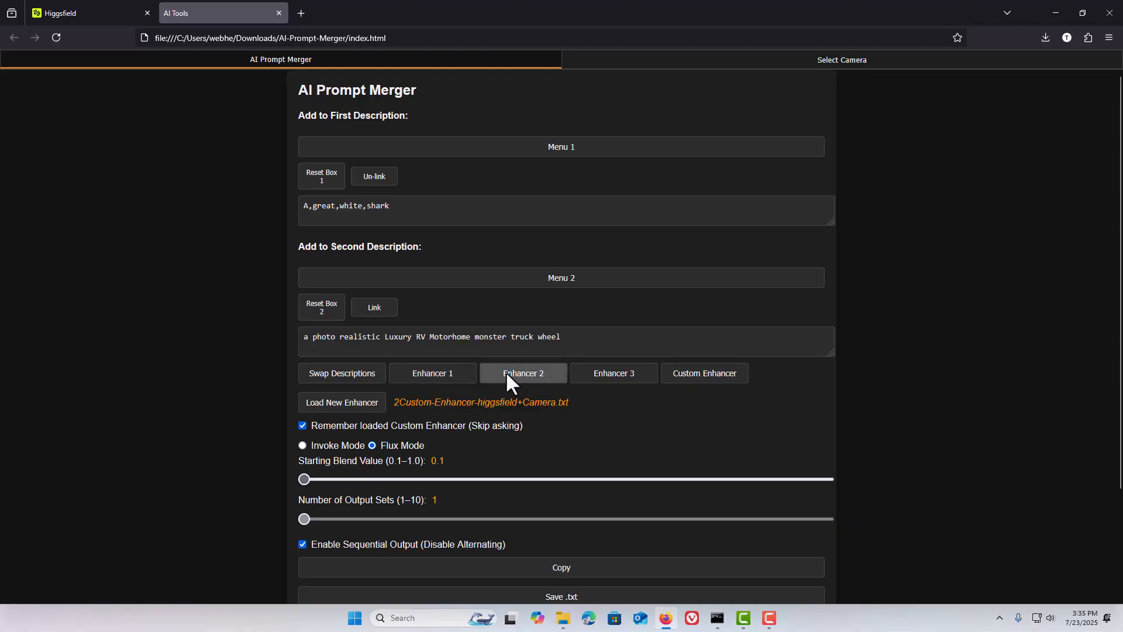
scroll(526, 339, "down", 2)
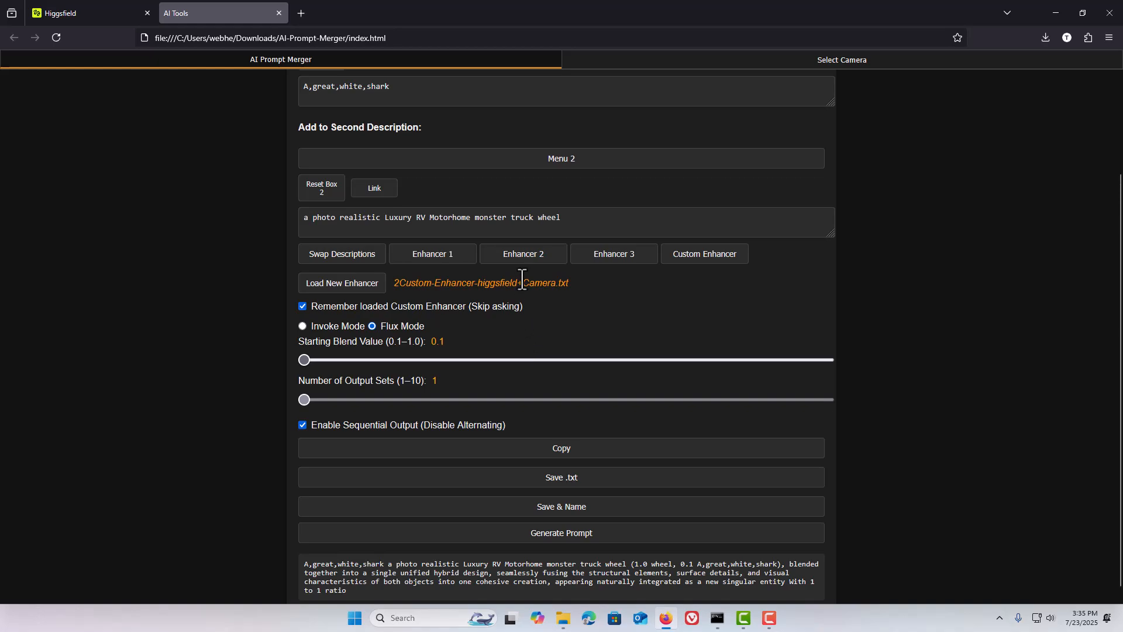
left_click(539, 253)
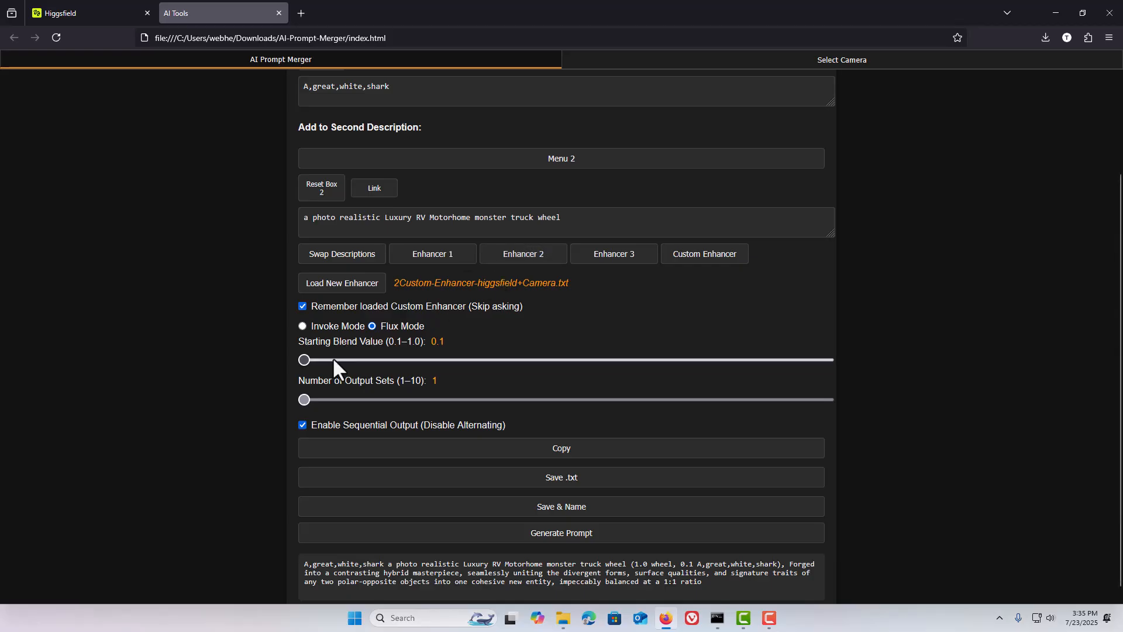
Step: Raise the starting blend value to 0.2 and on to 0.9, and try swapping the two descriptions and back
left_click_drag(303, 359, 344, 362)
left_click_drag(449, 355, 311, 366)
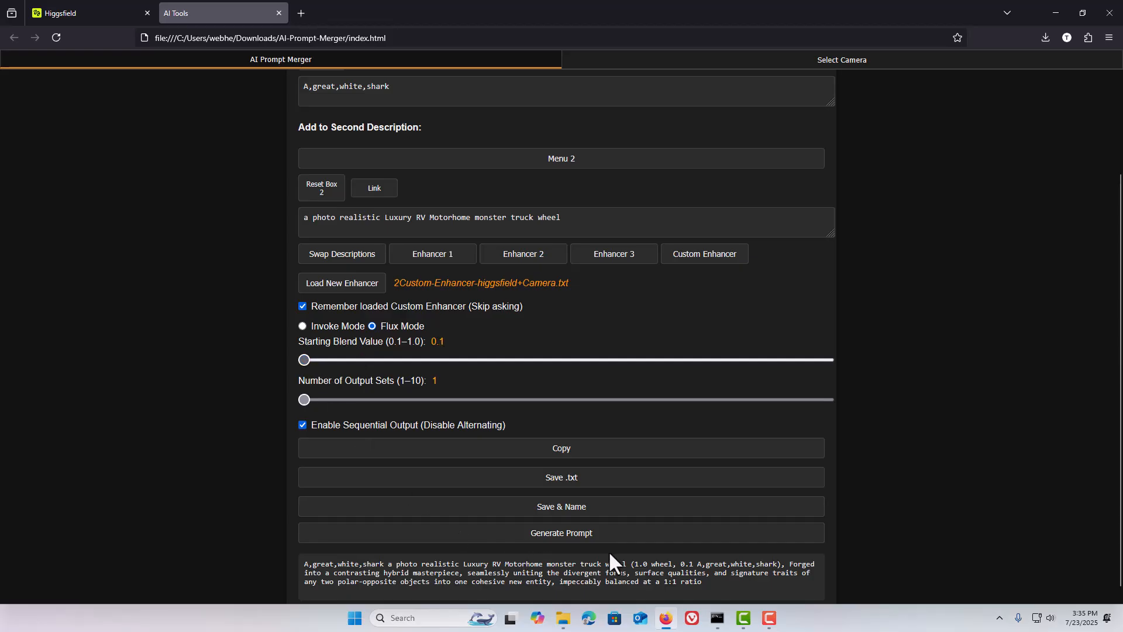
left_click_drag(695, 564, 680, 563)
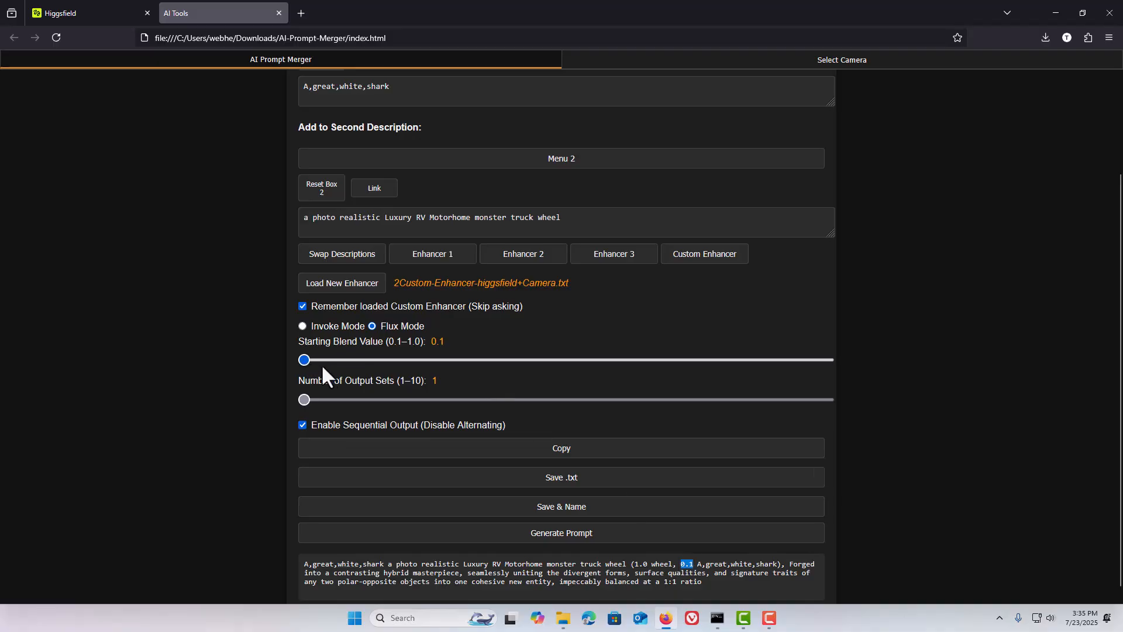
left_click(343, 363)
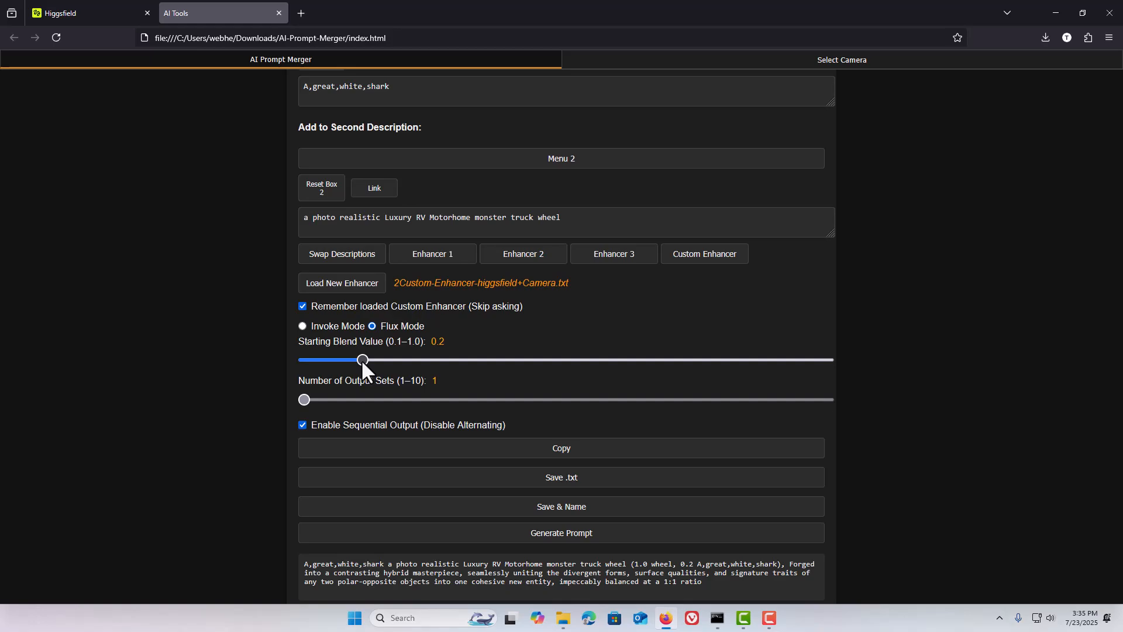
left_click_drag(362, 361, 764, 374)
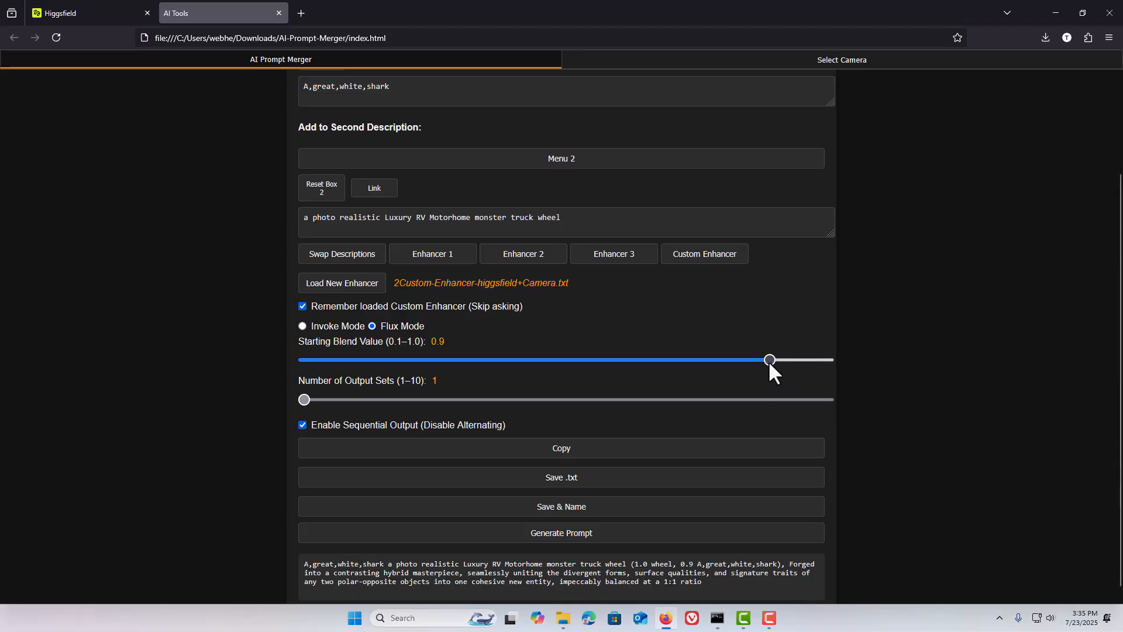
left_click(342, 252)
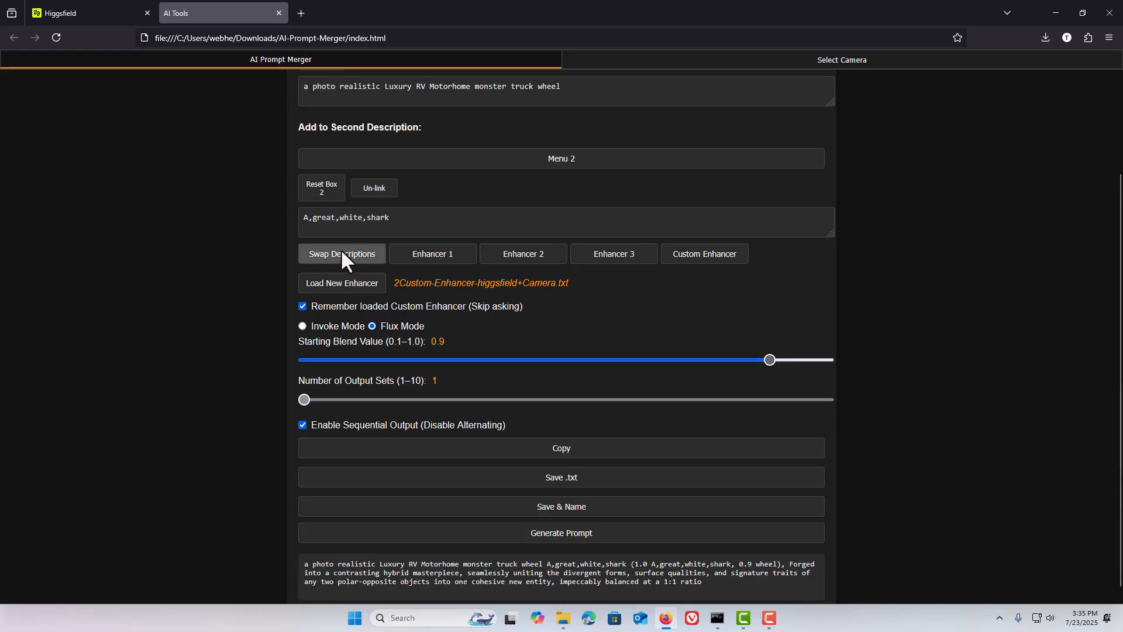
left_click(341, 252)
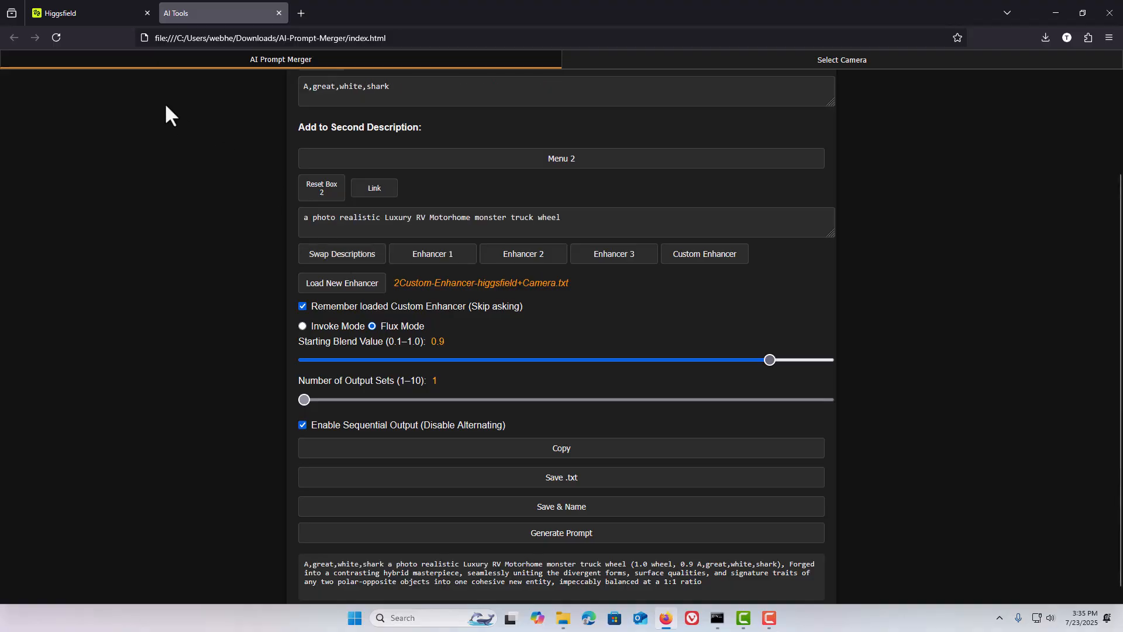
Step: Switch to Higgsfield and browse the gallery of generated hybrid images, from the shark motorhomes to the RTX gas pumps and race cars
left_click(96, 16)
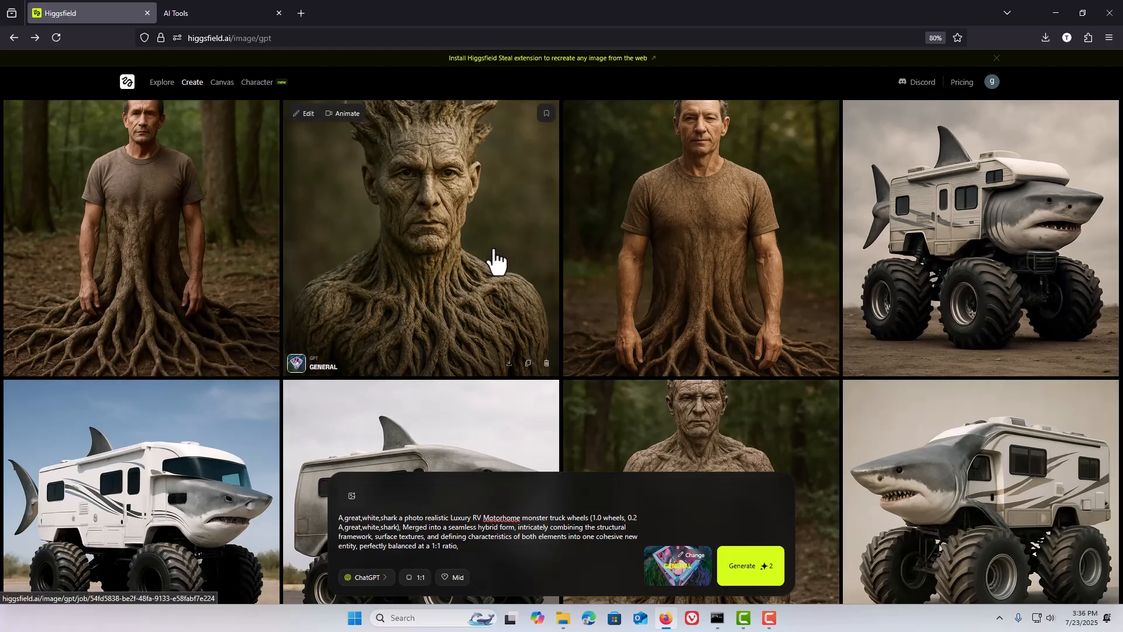
scroll(502, 281, "down", 3)
scroll(507, 267, "down", 8)
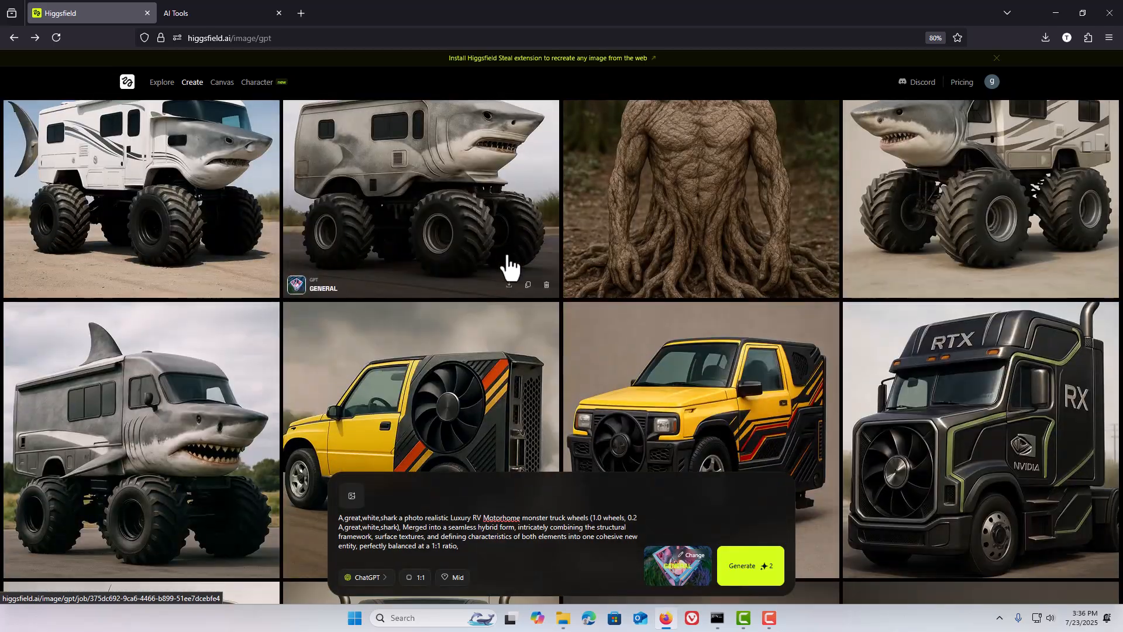
scroll(508, 266, "down", 7)
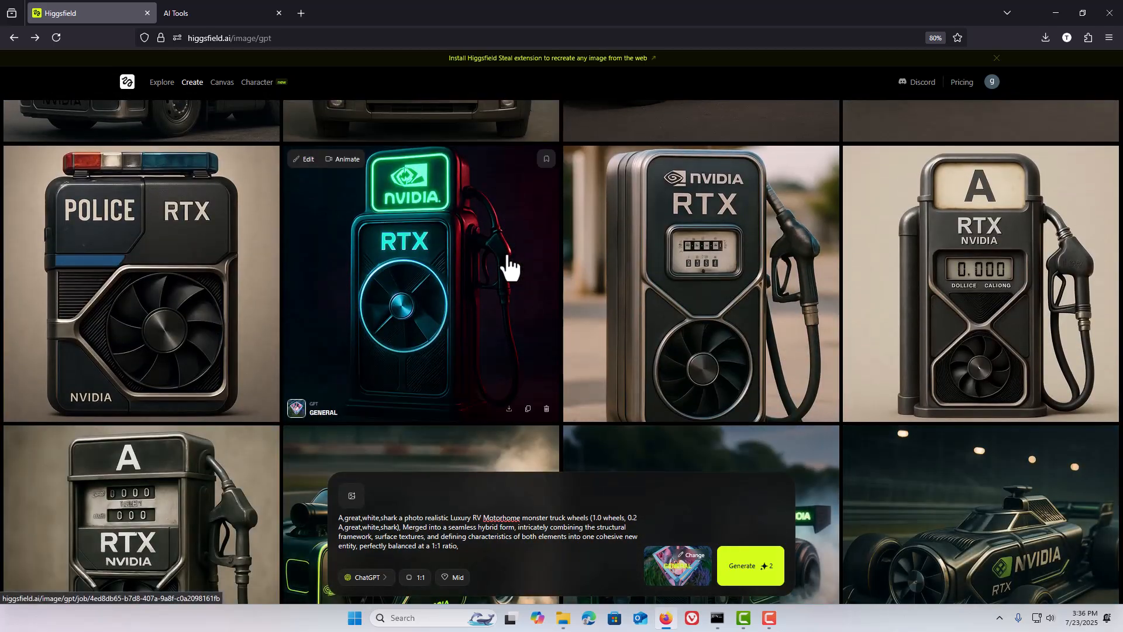
scroll(507, 266, "down", 5)
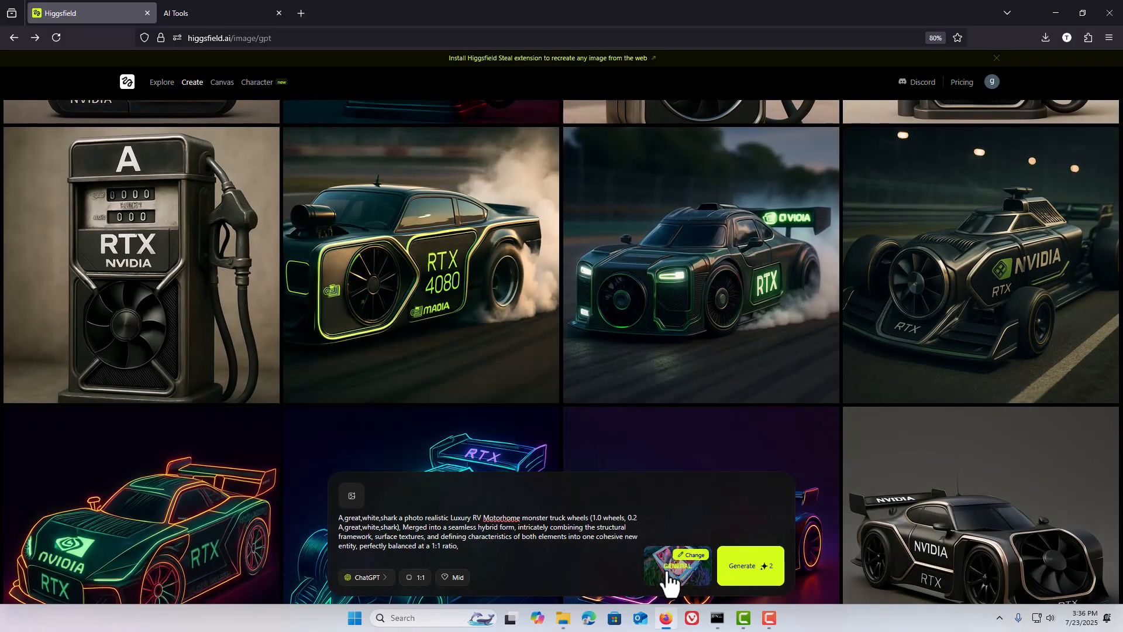
scroll(573, 375, "up", 10)
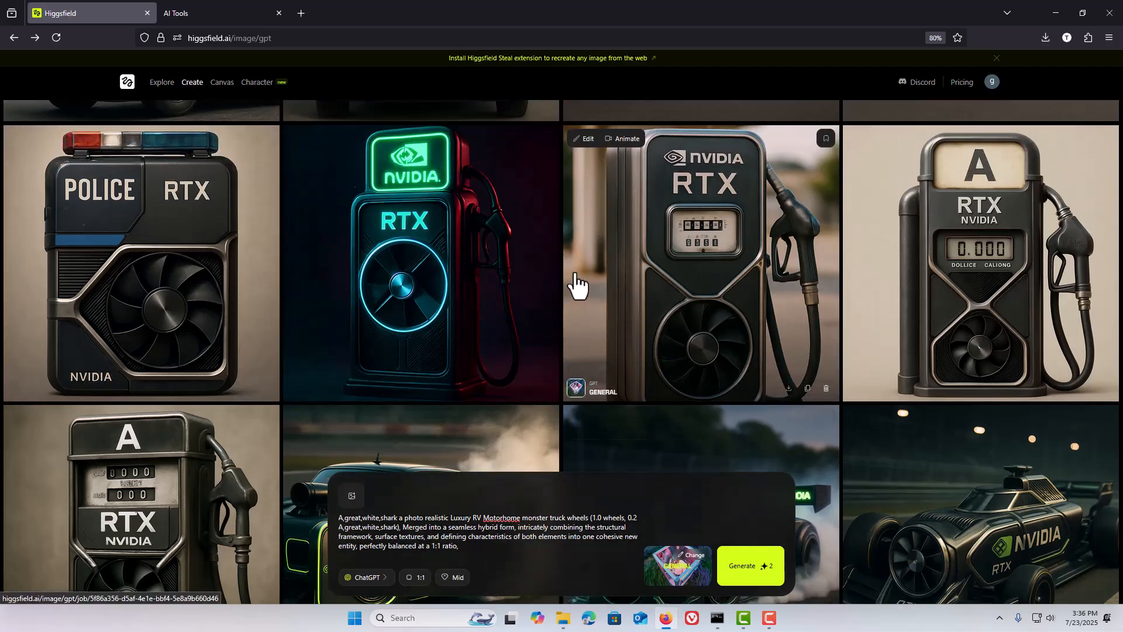
scroll(576, 272, "up", 15)
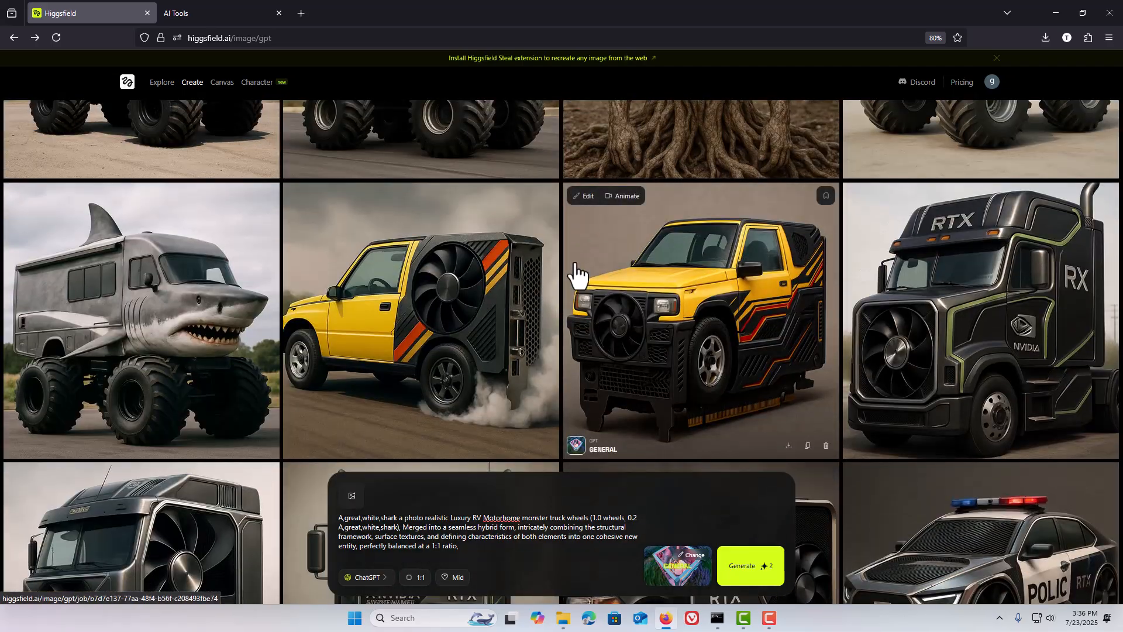
scroll(576, 267, "up", 3)
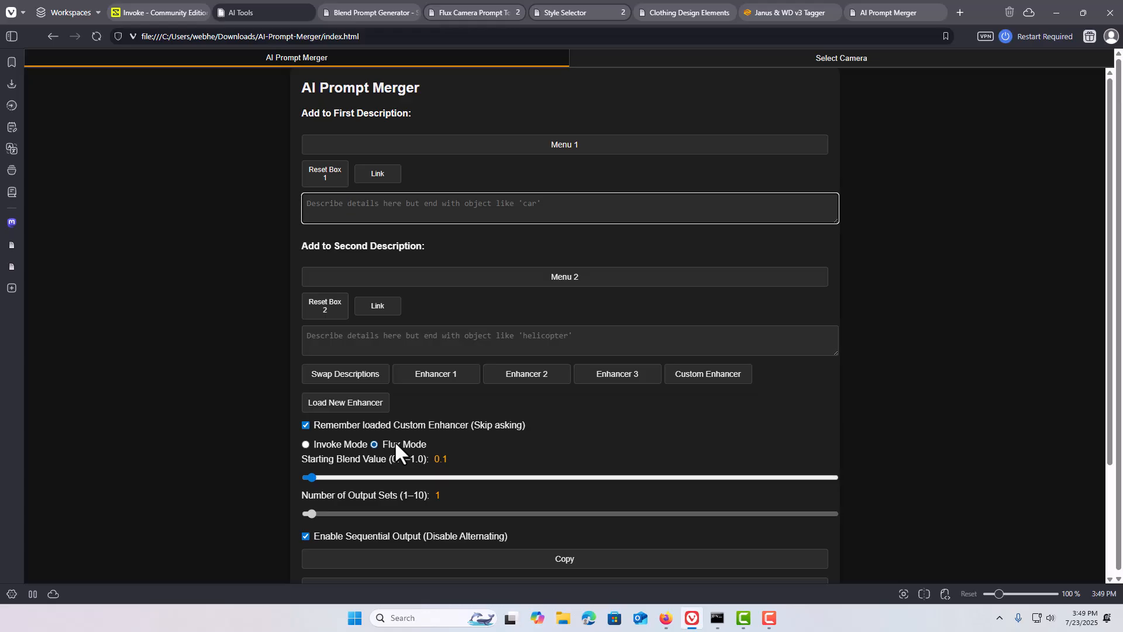
Step: In AI Prompt Merger in Vivaldi, enable Invoke Mode and enter "a car" as the first description
double_click(332, 443)
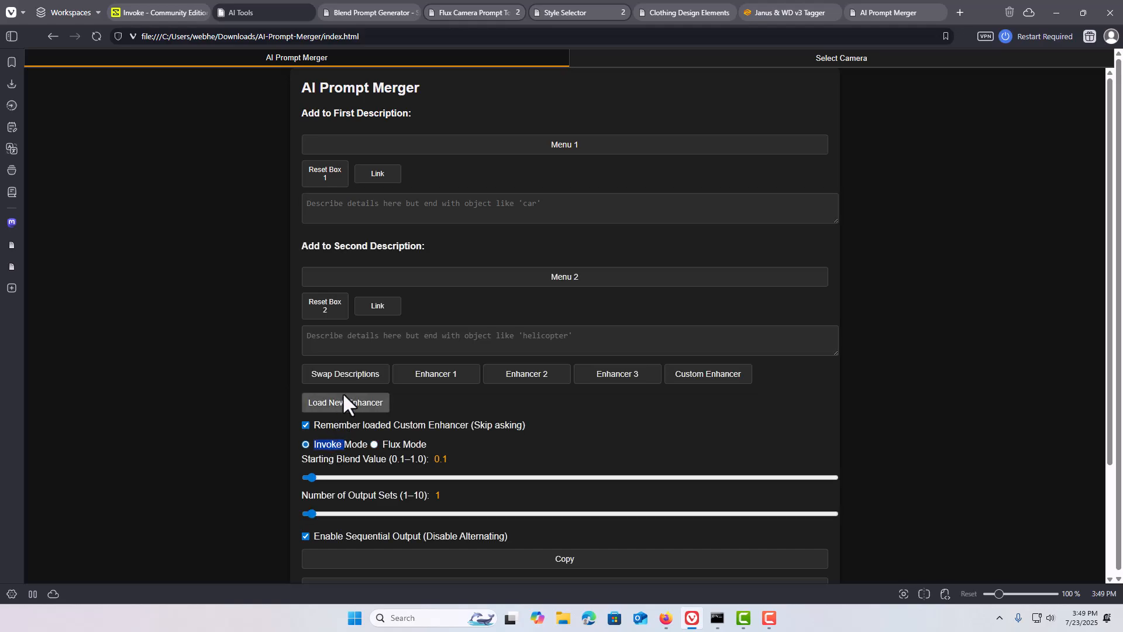
left_click(346, 207)
type("a car")
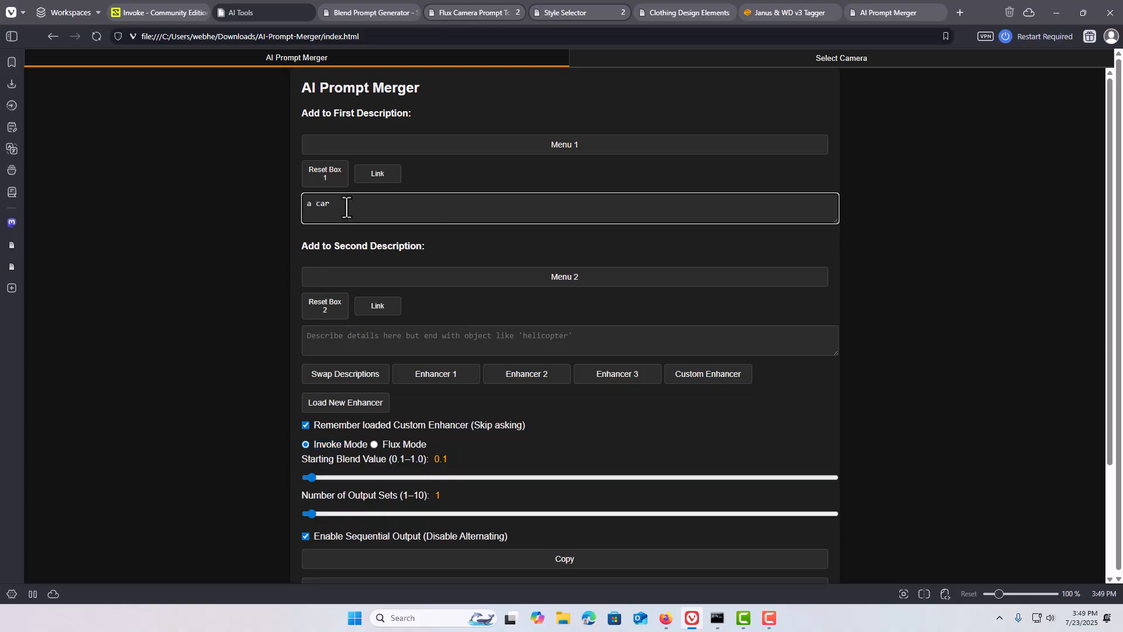
Step: Dictate "A helicopter" as the second description with voice typing, and link the words in both descriptions
left_click(369, 327)
key("super+h")
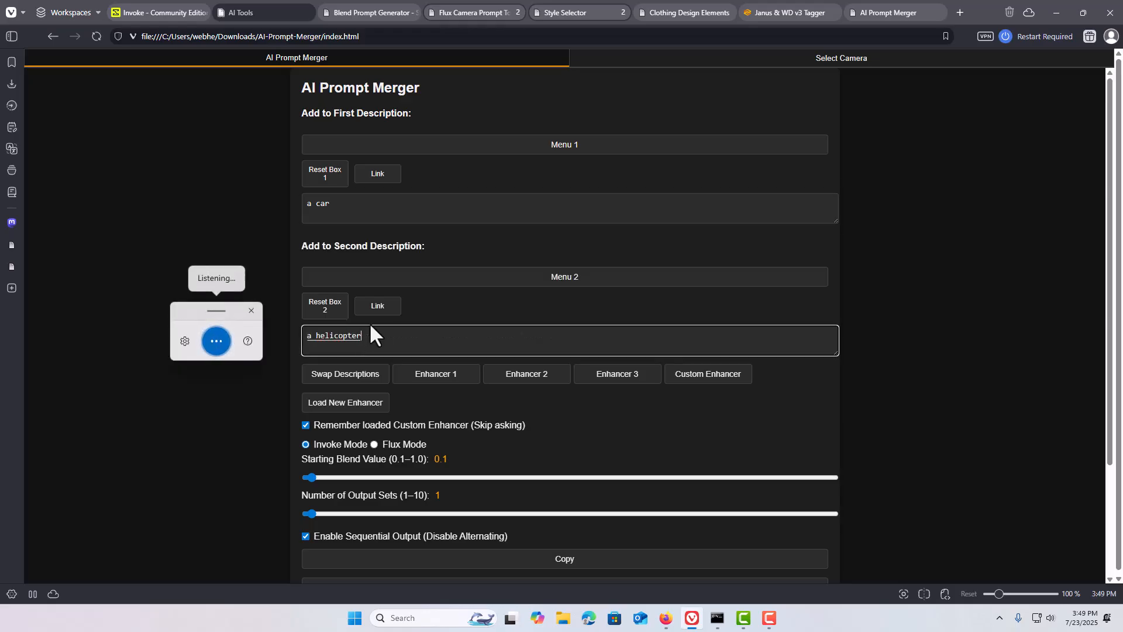
left_click(214, 344)
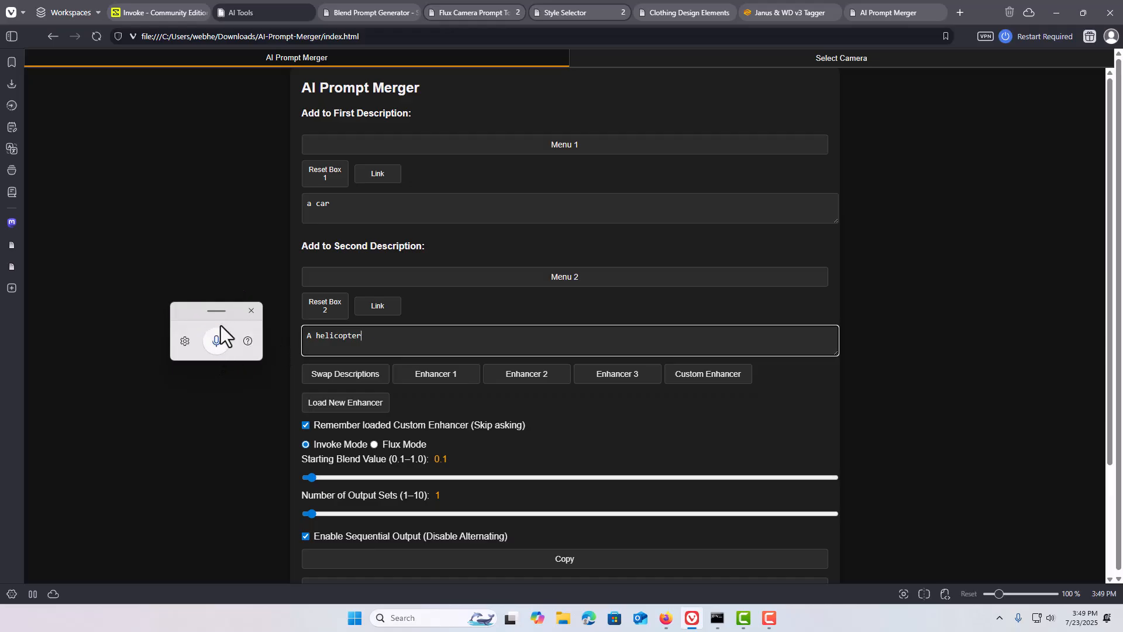
left_click(251, 311)
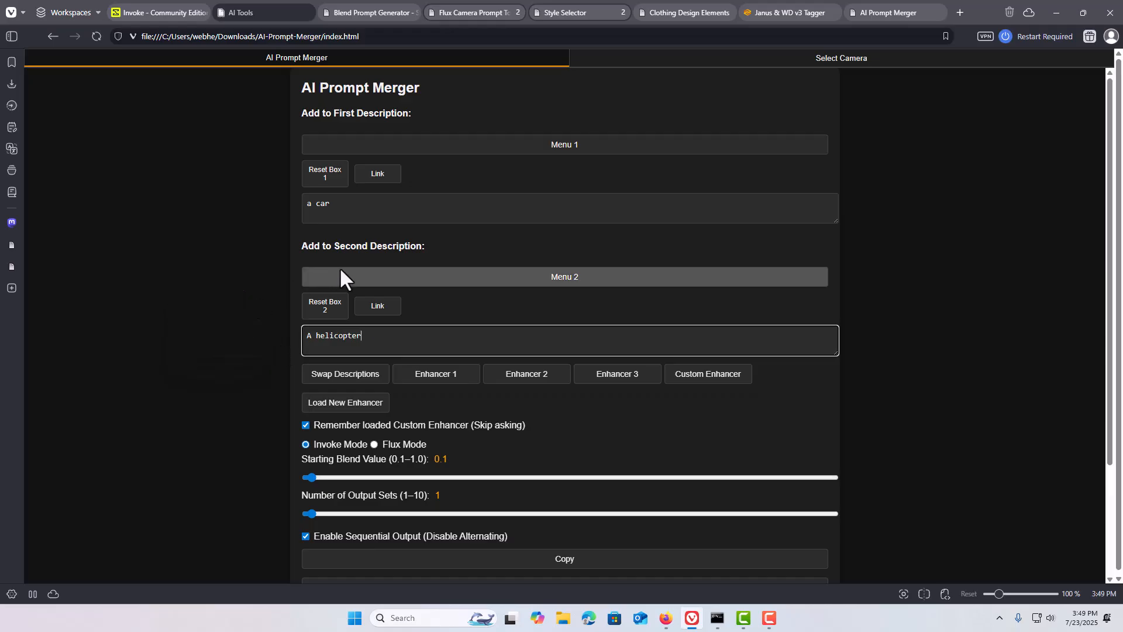
left_click(369, 179)
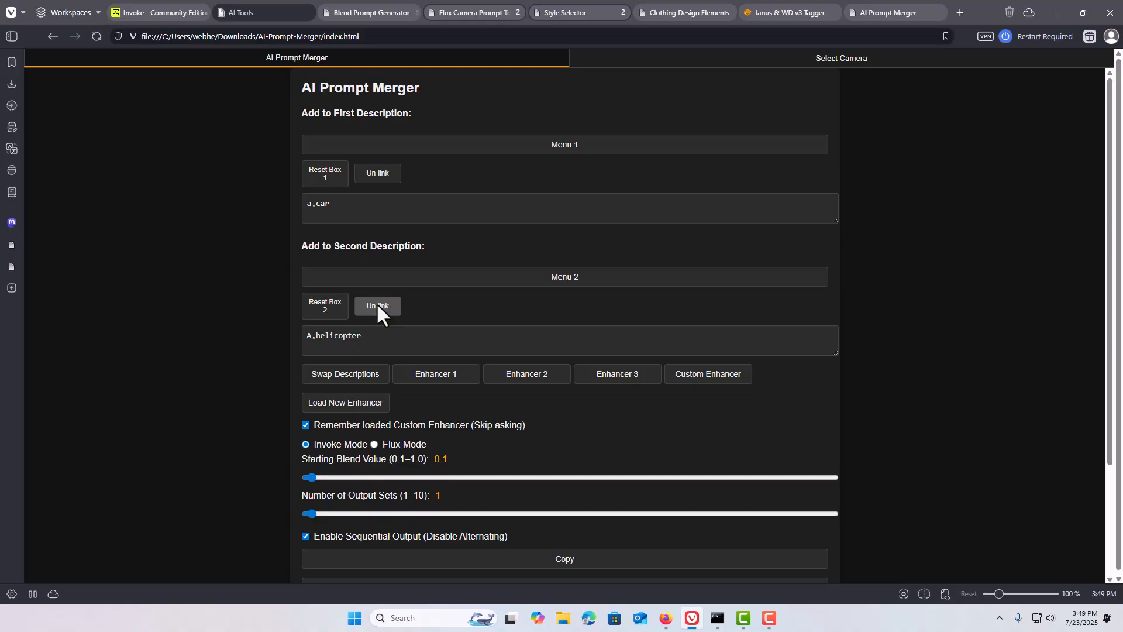
Step: Try the blend value and output sets sliders, returning them to 0.1 and 1, and compare Flux Mode output with Invoke Mode
scroll(513, 322, "down", 2)
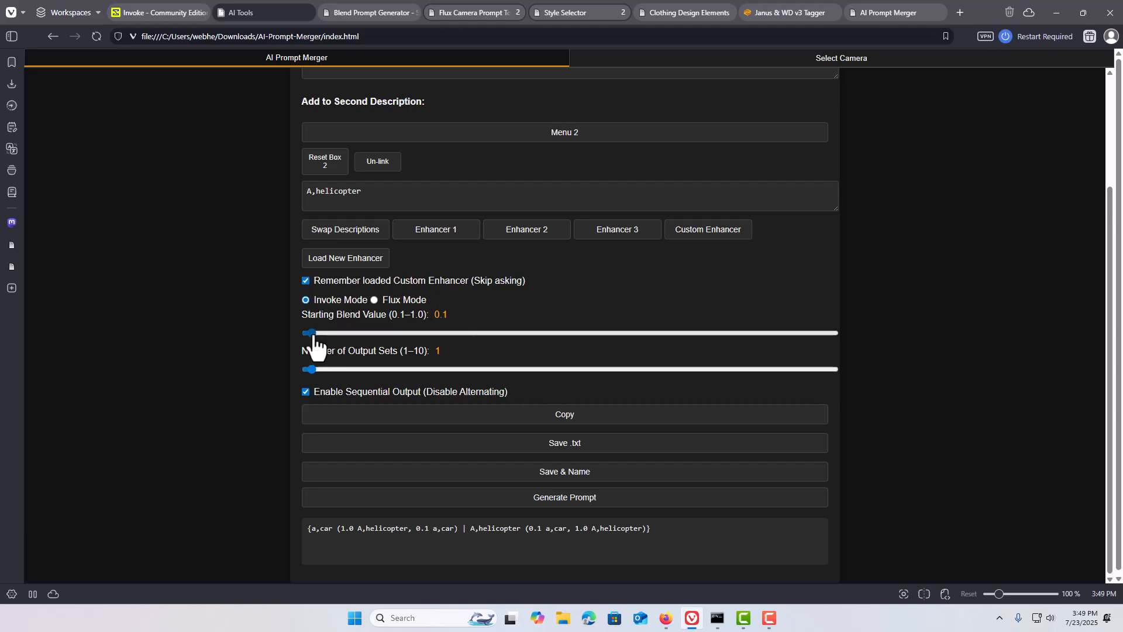
left_click_drag(312, 334, 292, 322)
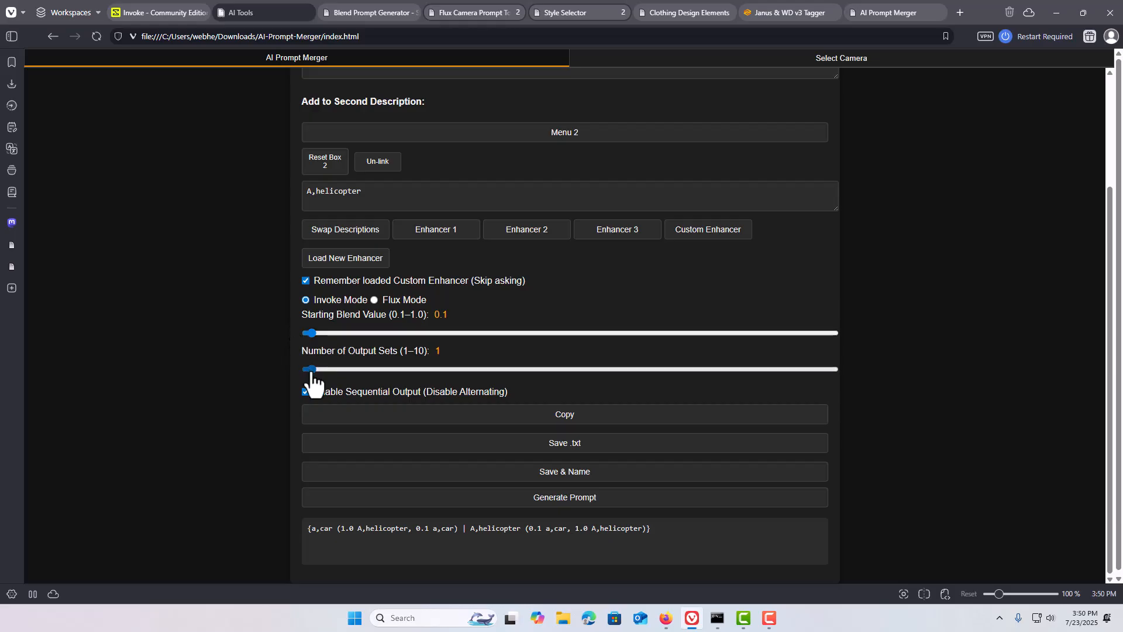
left_click_drag(311, 374, 280, 387)
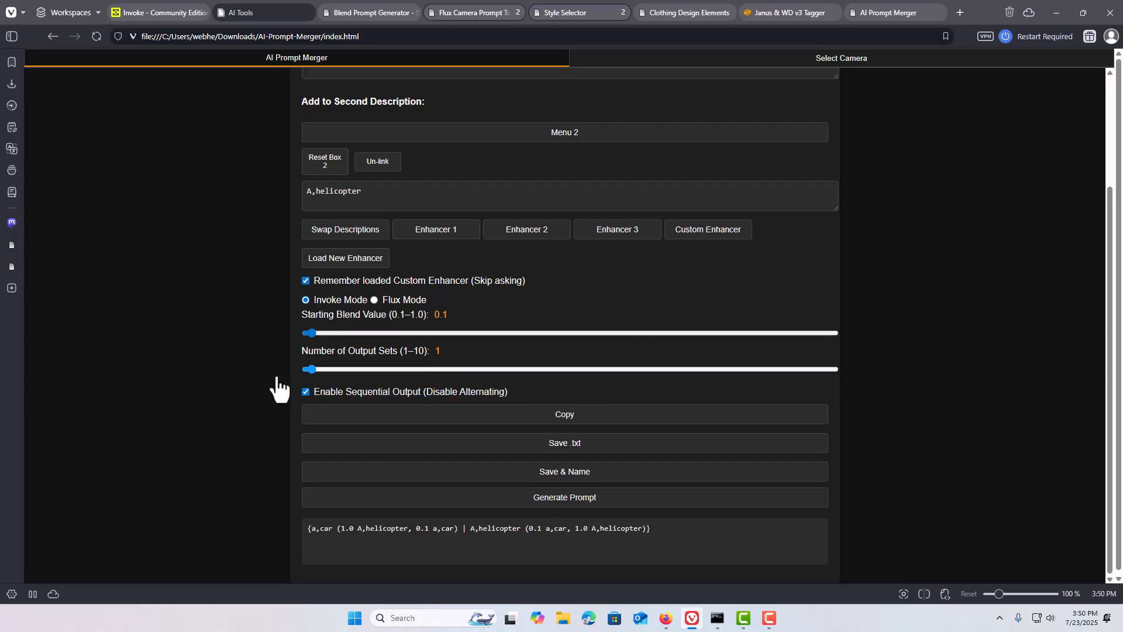
left_click(377, 298)
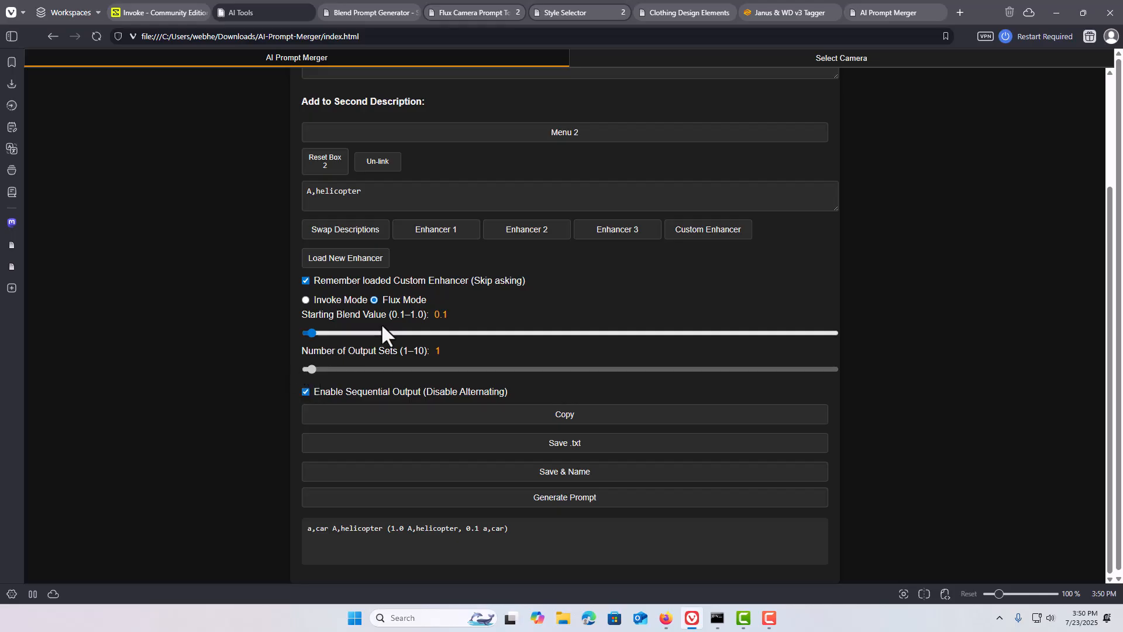
left_click(304, 300)
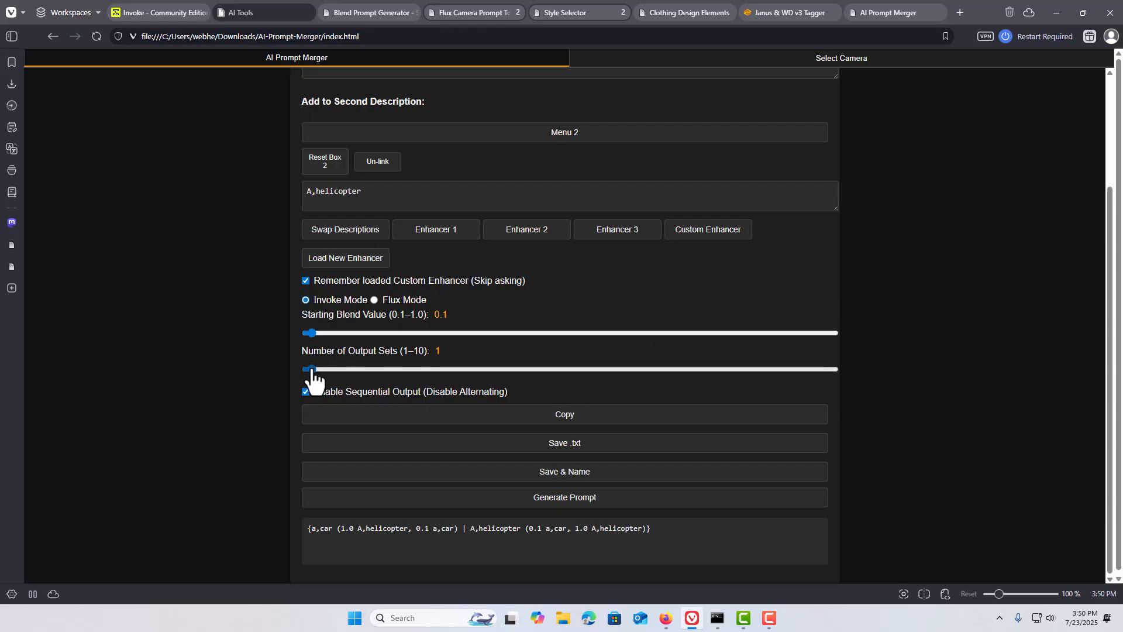
mouse_move(311, 368)
left_mouse_down()
mouse_move(374, 377)
mouse_move(322, 381)
mouse_move(386, 376)
mouse_move(318, 379)
left_mouse_up()
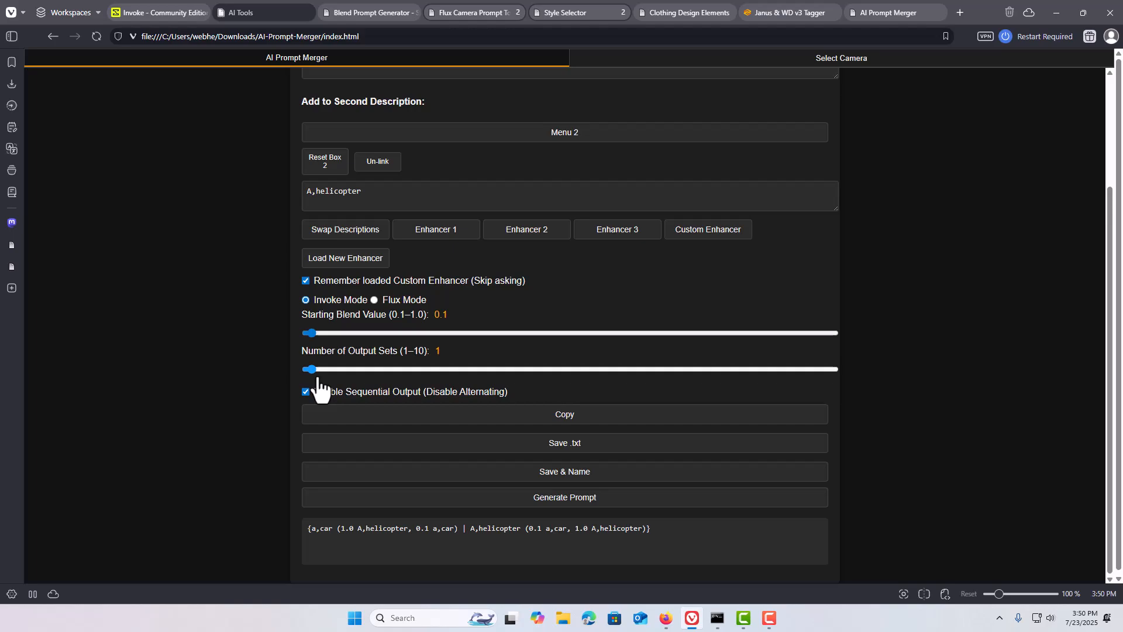
Step: Copy the merged car and helicopter prompt and paste it over the existing prompt in Invoke
left_click(414, 413)
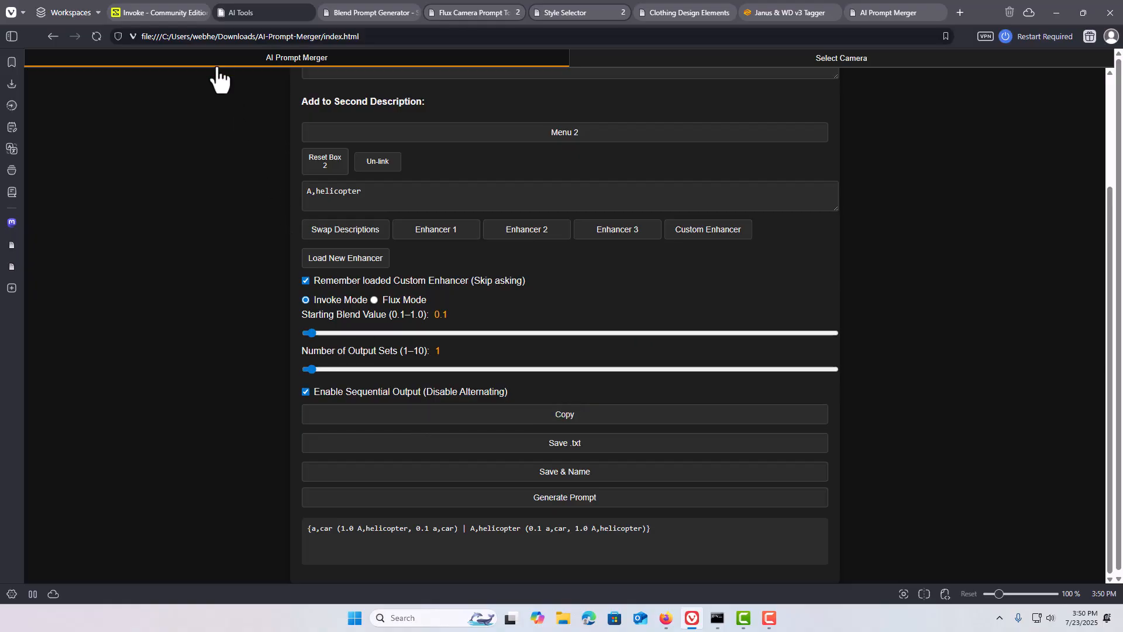
left_click(178, 15)
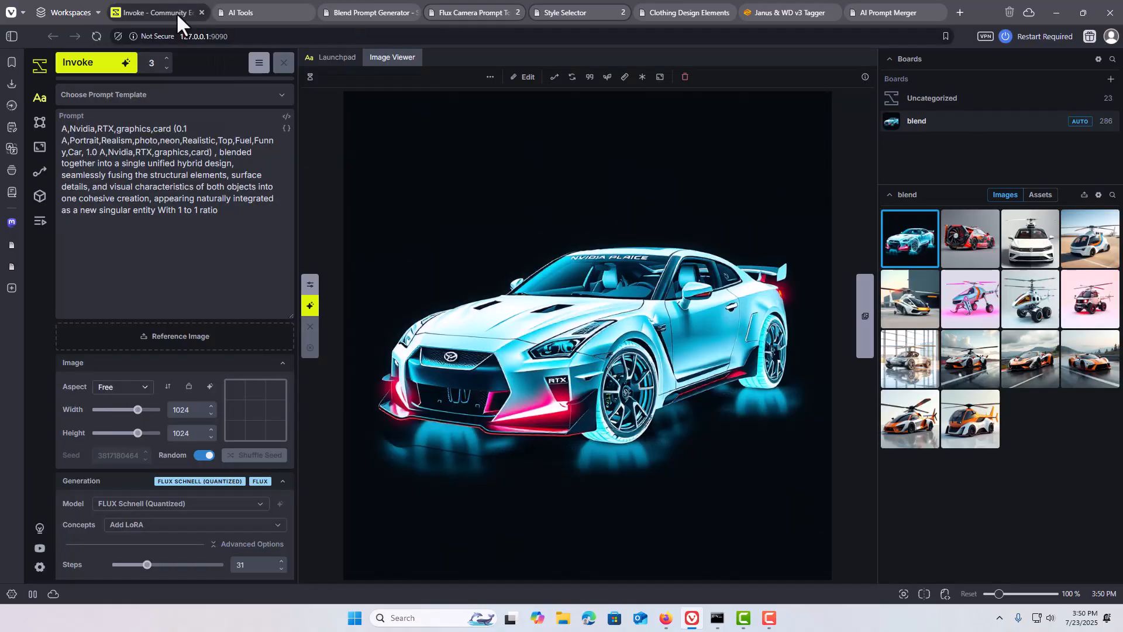
left_click(233, 225)
key("ctrl+a")
right_click(147, 147)
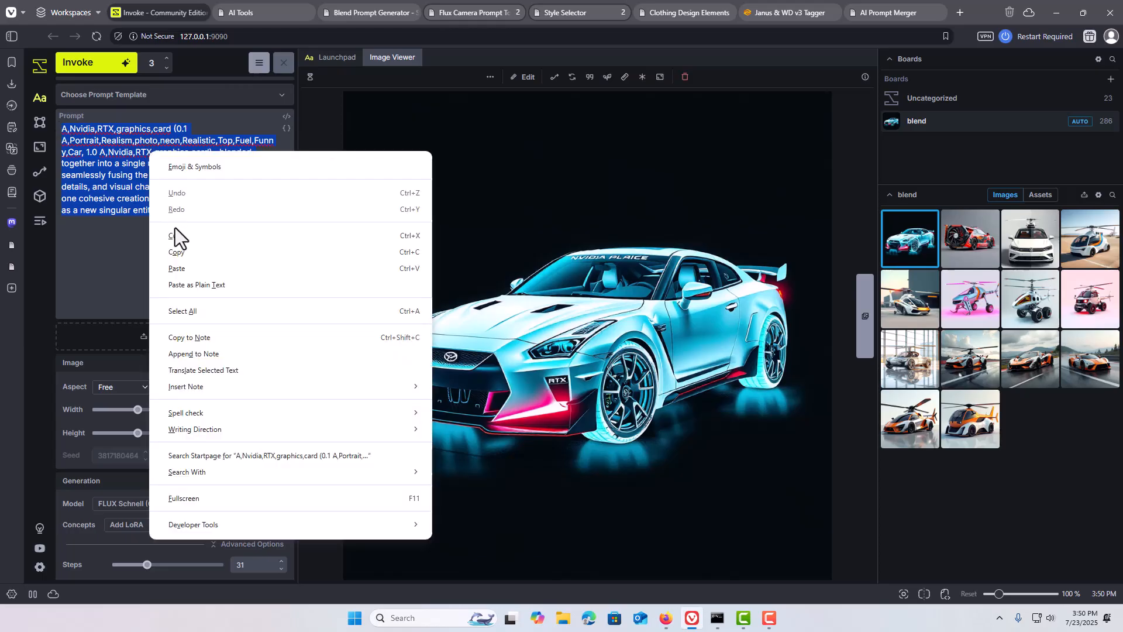
left_click(184, 273)
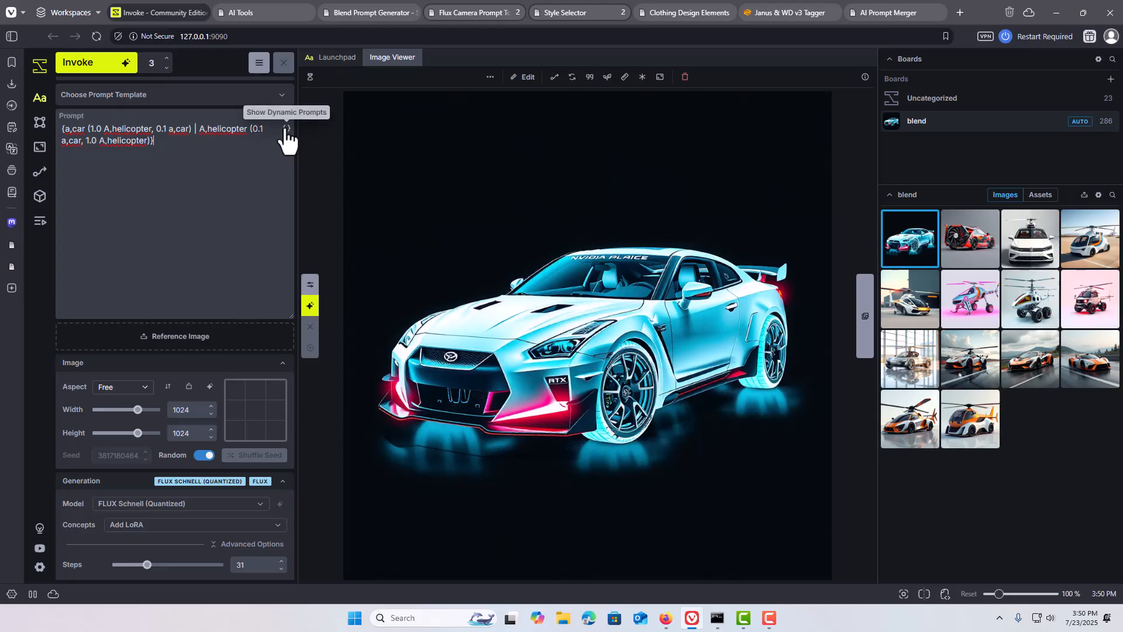
Step: Preview the dynamic prompts produced by the pasted text and close the preview
left_click(286, 130)
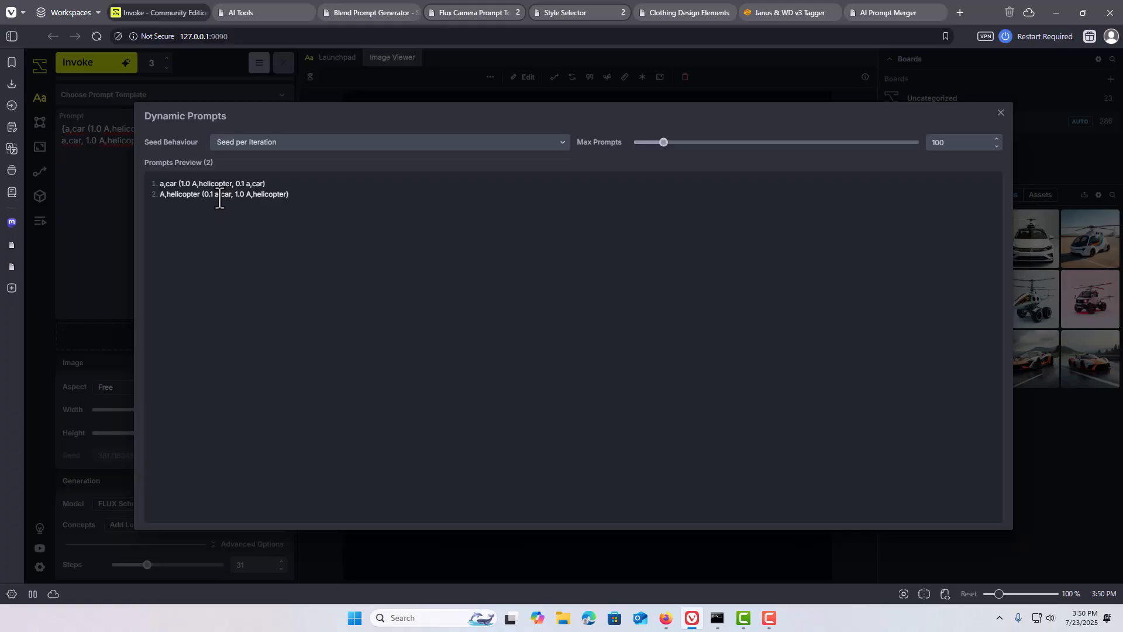
left_click(1001, 114)
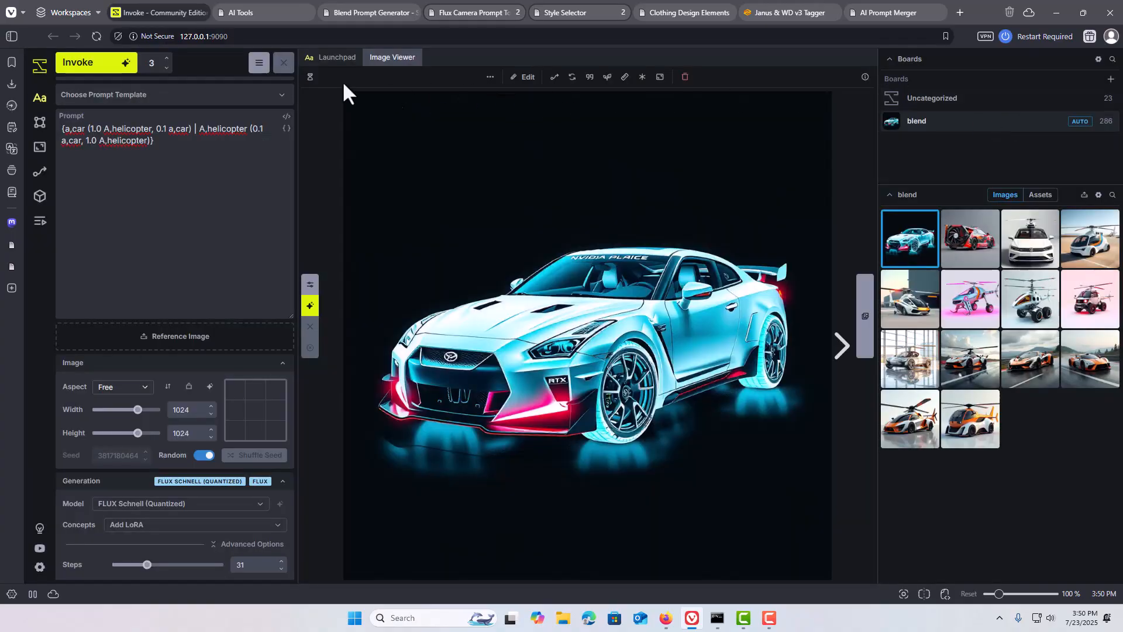
Step: Set the iterations to 1, then preview the dynamic prompts for the car and helicopter blend and close the preview
left_click(167, 68)
left_click(167, 68)
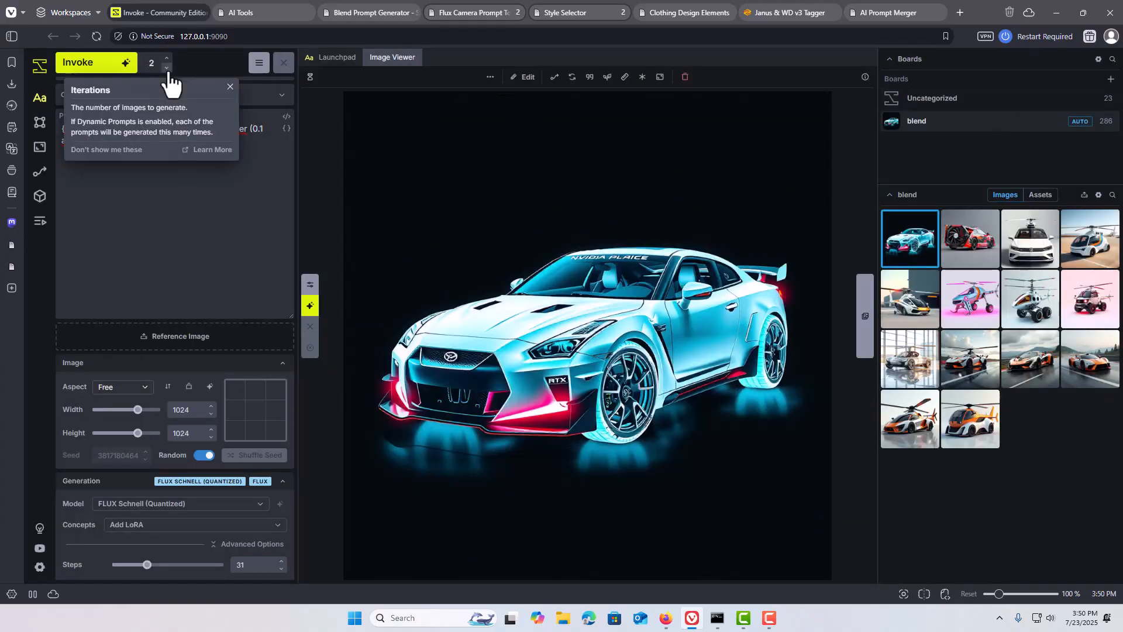
left_click(282, 127)
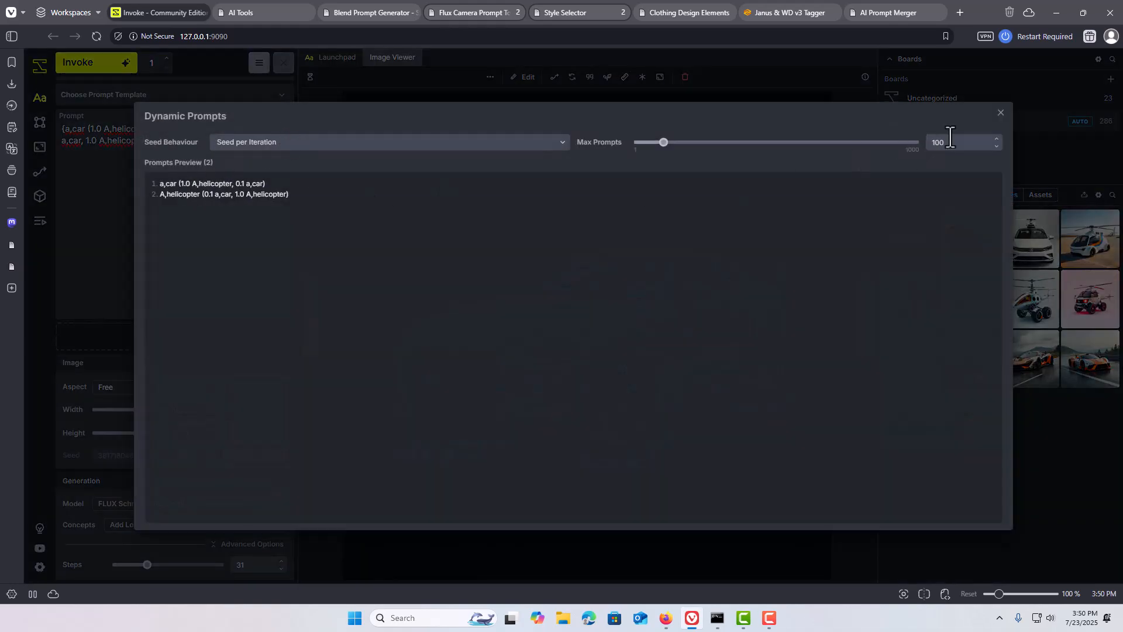
left_click(1000, 114)
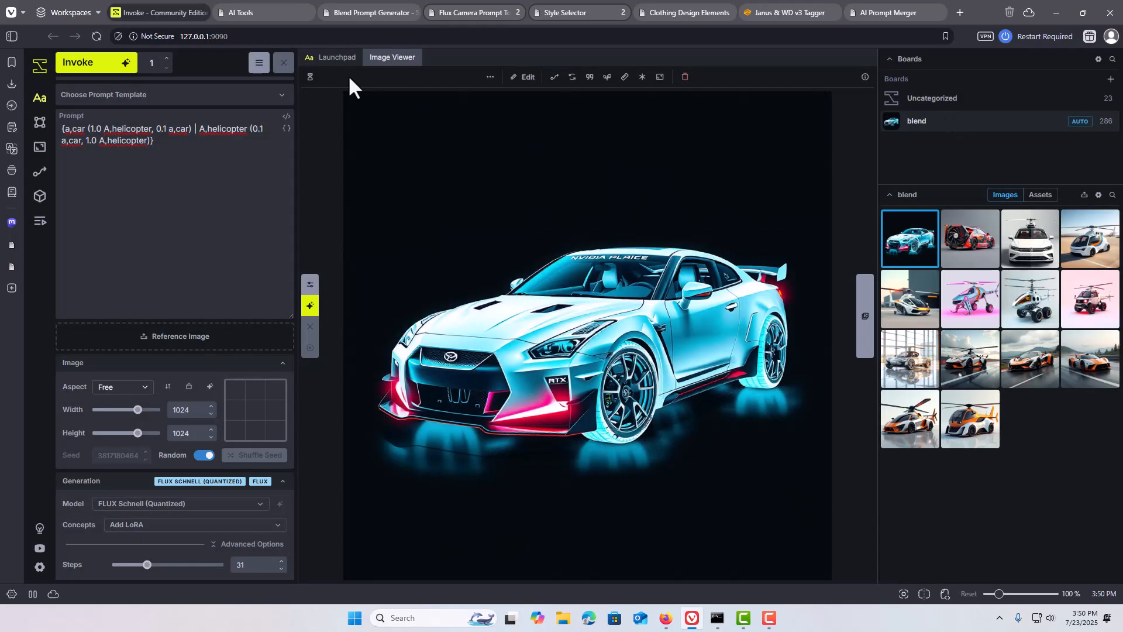
Step: Preview the dynamic prompts with the iterations at 3, close the preview and return the iterations to 1
left_click(168, 59)
left_click(287, 129)
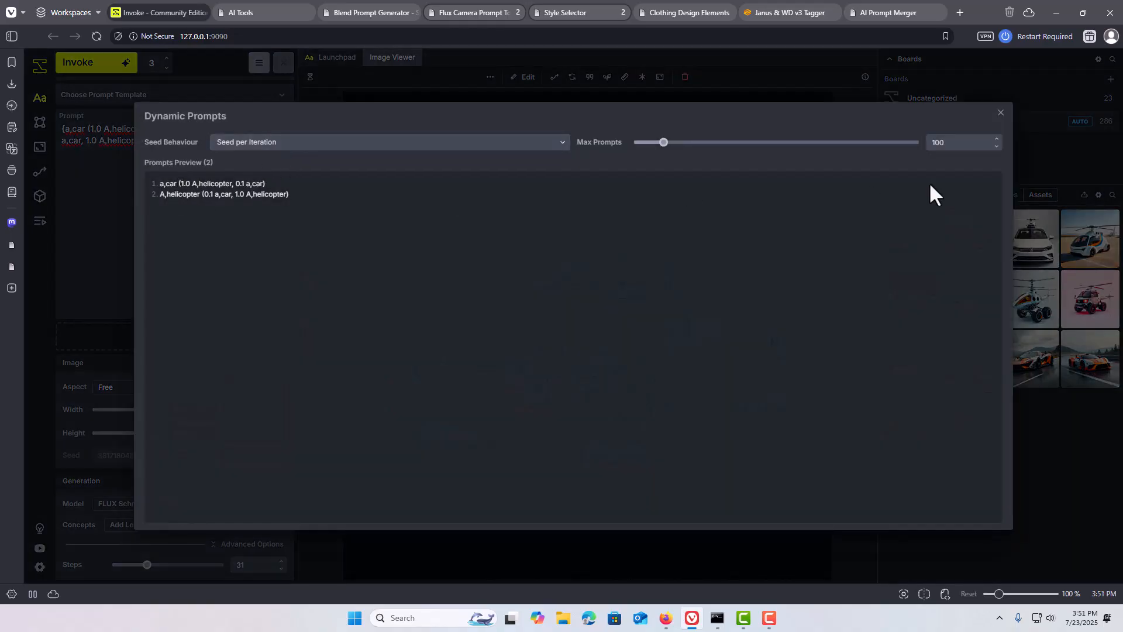
left_click(1001, 113)
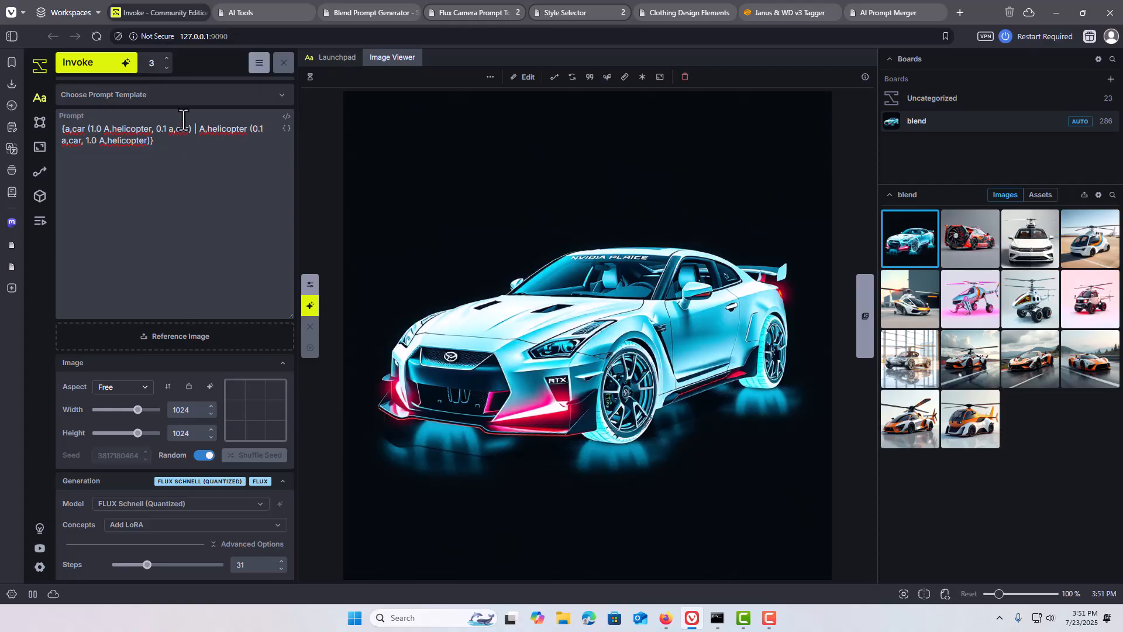
left_click(166, 67)
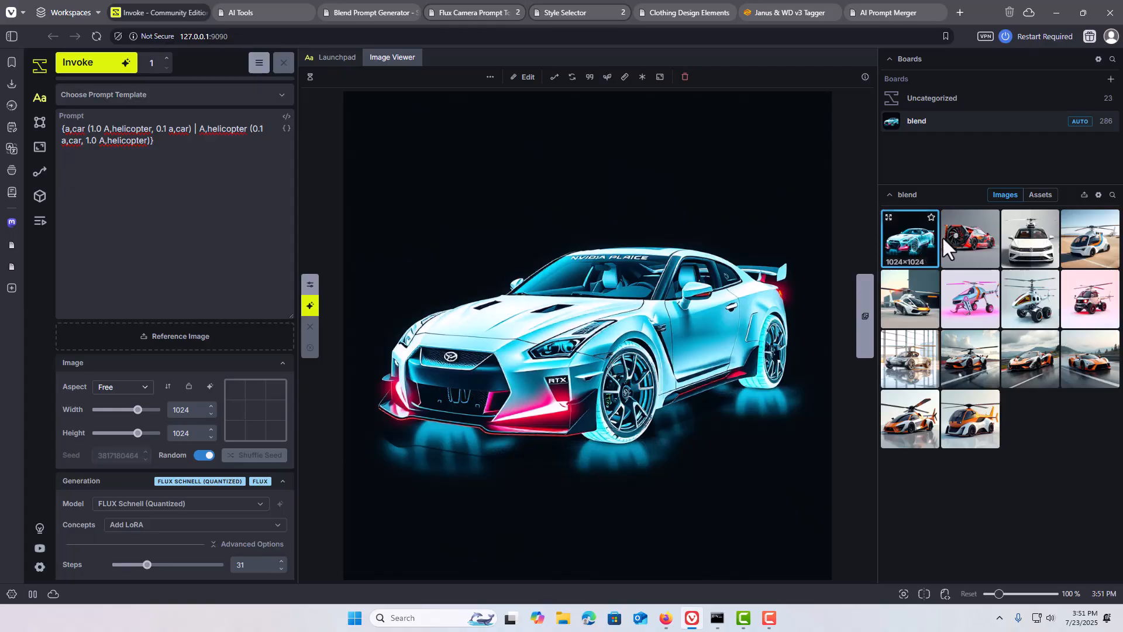
Step: Recall the prompt from the red Nvidia fan car image in the blend board and set the iterations to 3
left_click(971, 248)
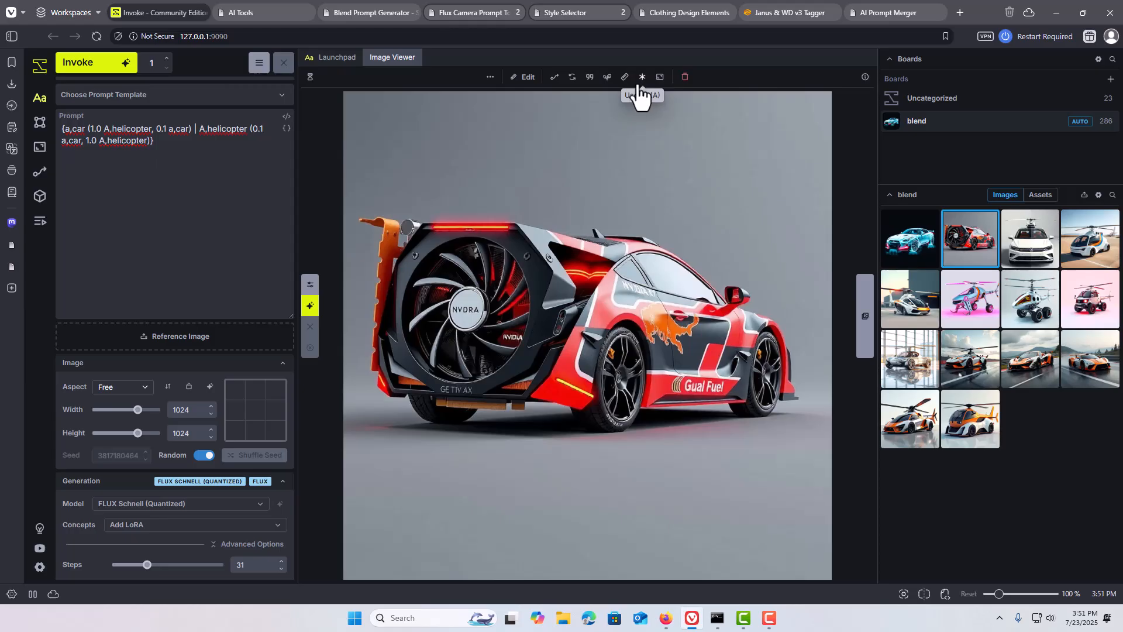
right_click(964, 249)
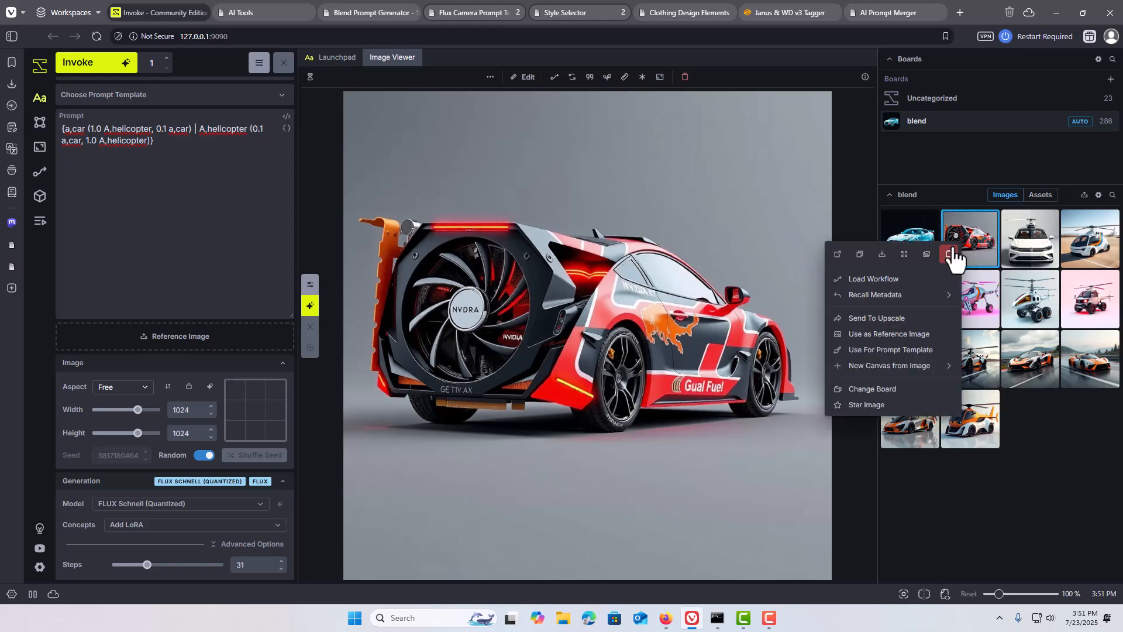
mouse_move(921, 297)
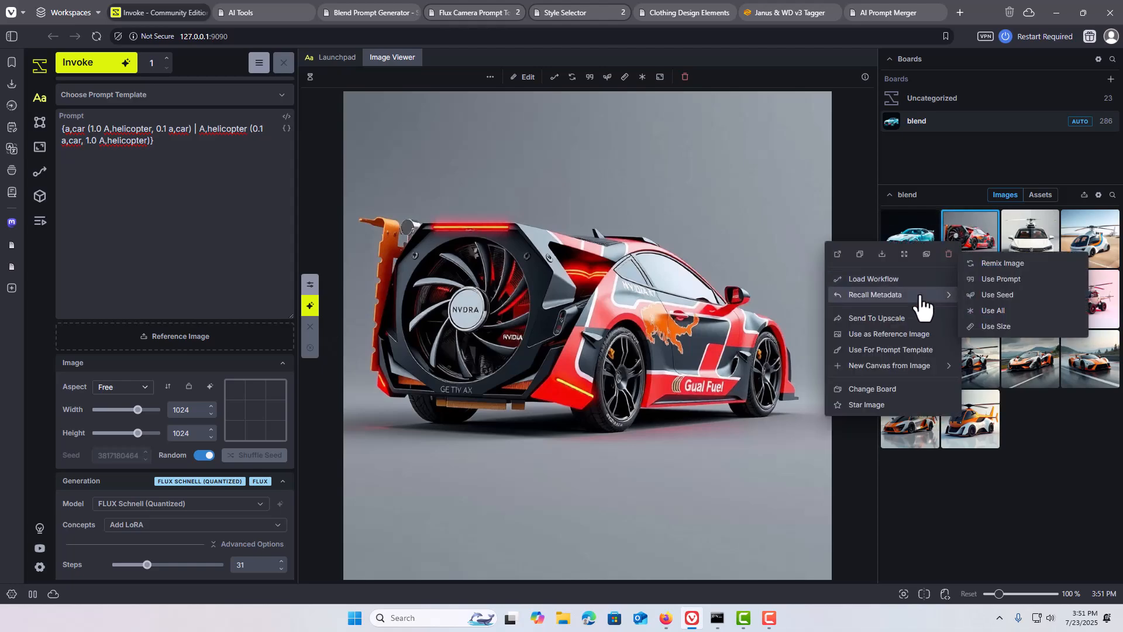
left_click(974, 279)
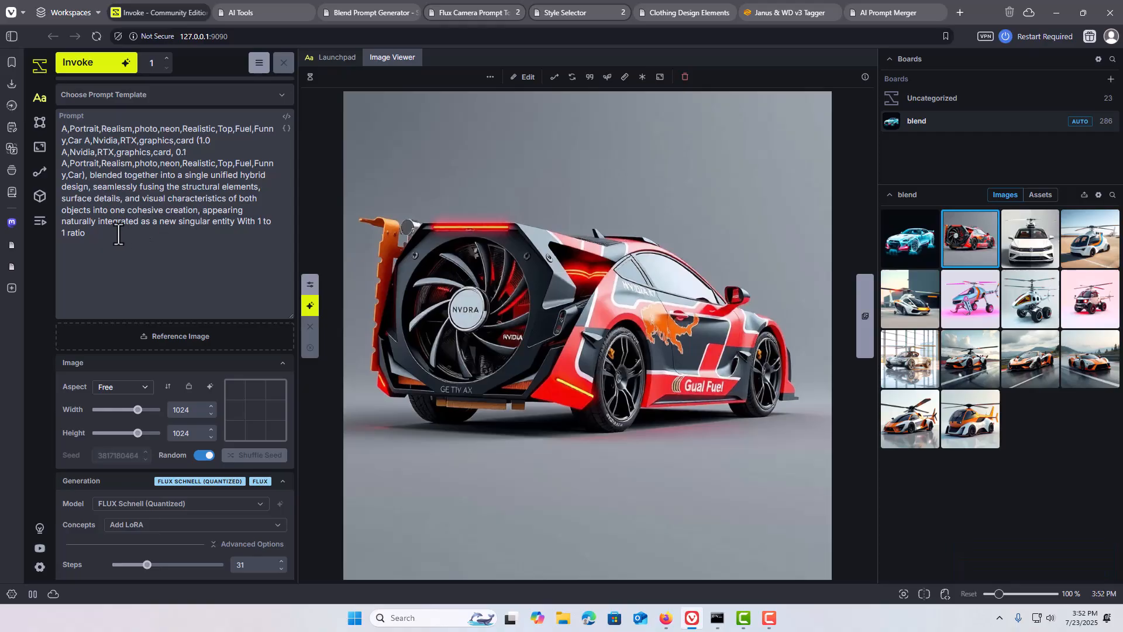
left_click(167, 60)
Step: Switch to AI Prompt Merger, set Flux Mode with a starting blend value of 0.2, and copy the merged car and helicopter prompt
left_click(229, 13)
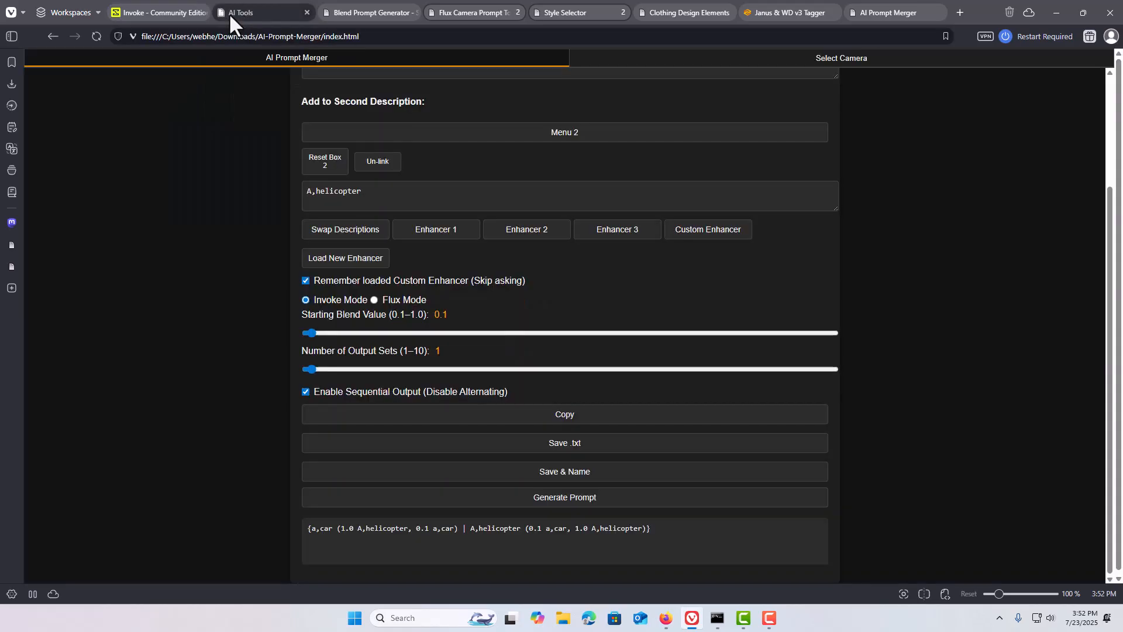
left_click(374, 299)
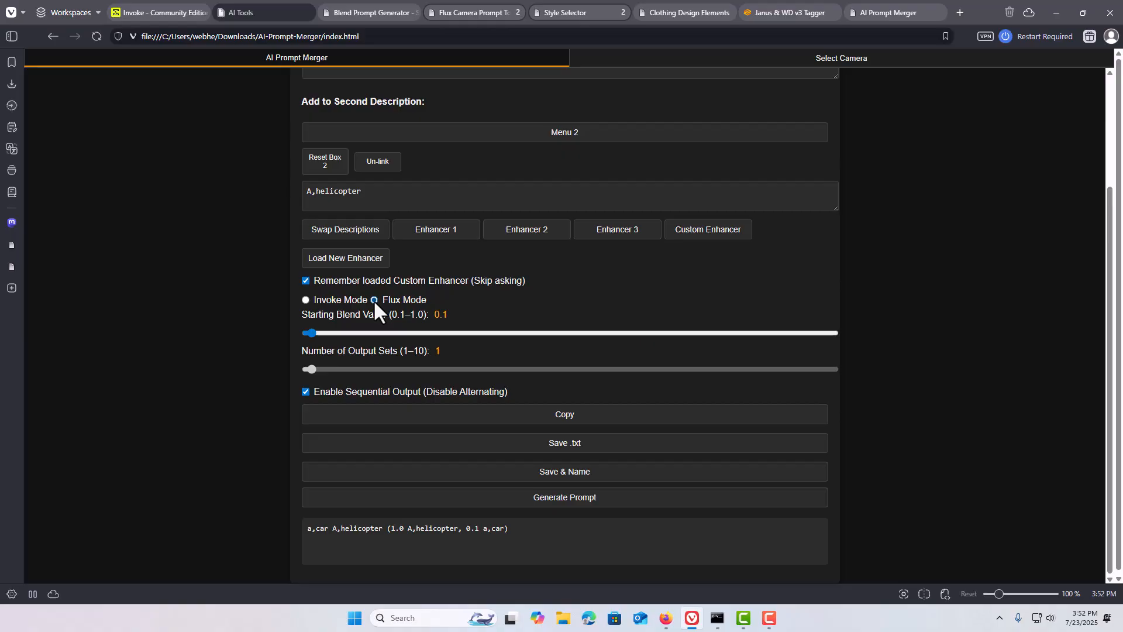
left_click_drag(311, 338, 385, 335)
left_click(437, 413)
Step: Replace the graphics card prompt in Invoke with the copied Flux prompt, and check it in the dynamic prompts preview
left_click(180, 13)
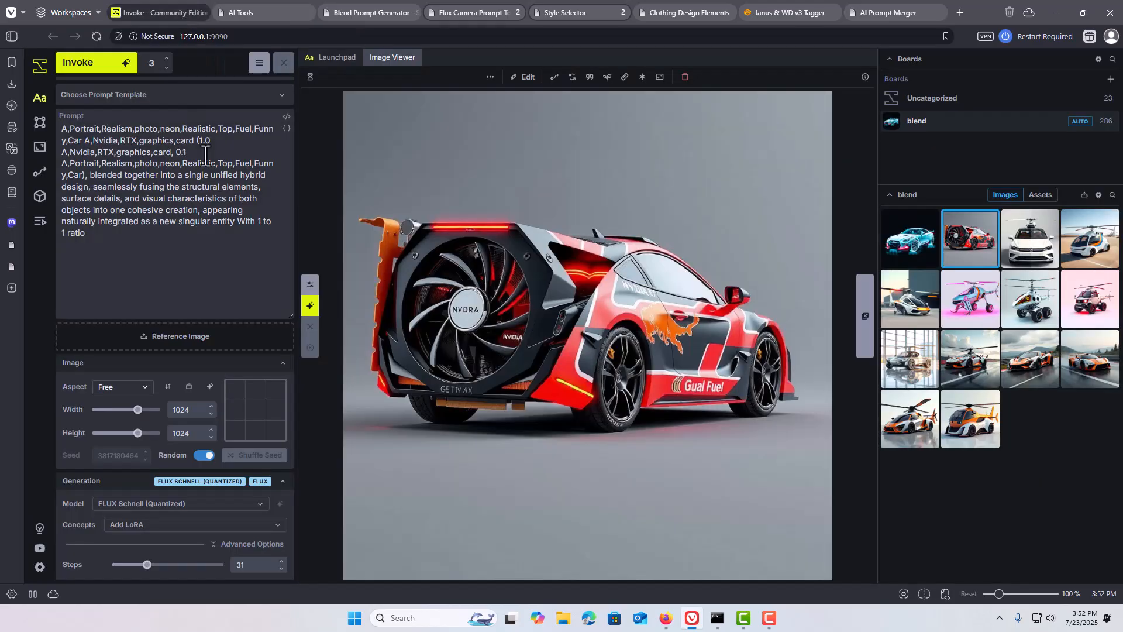
left_click_drag(120, 250, 86, 158)
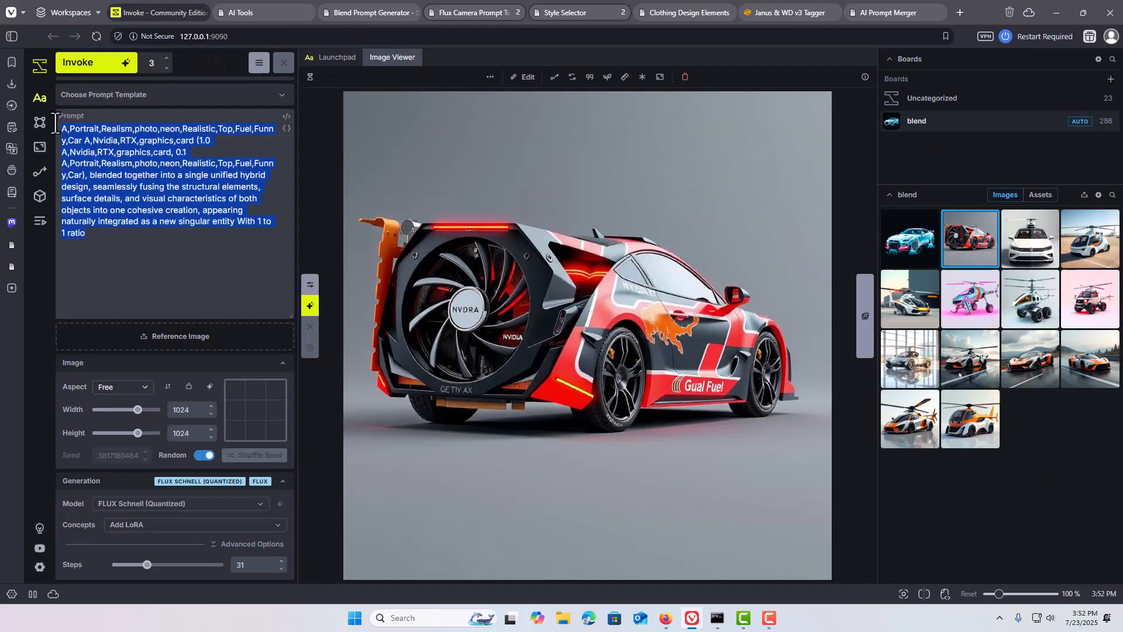
right_click(98, 152)
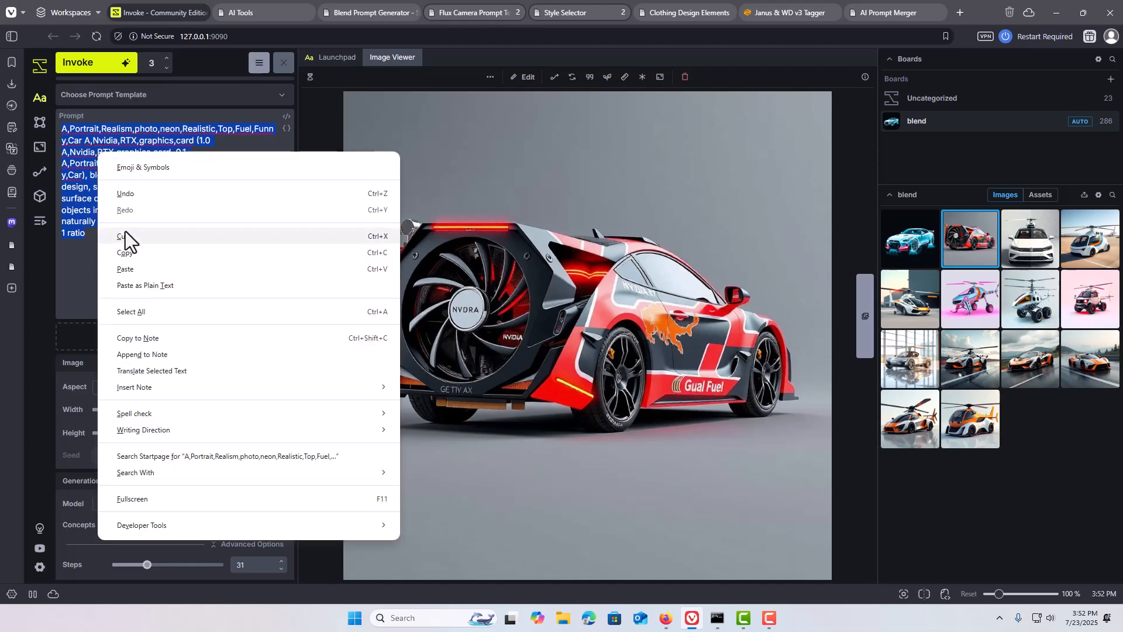
left_click(125, 269)
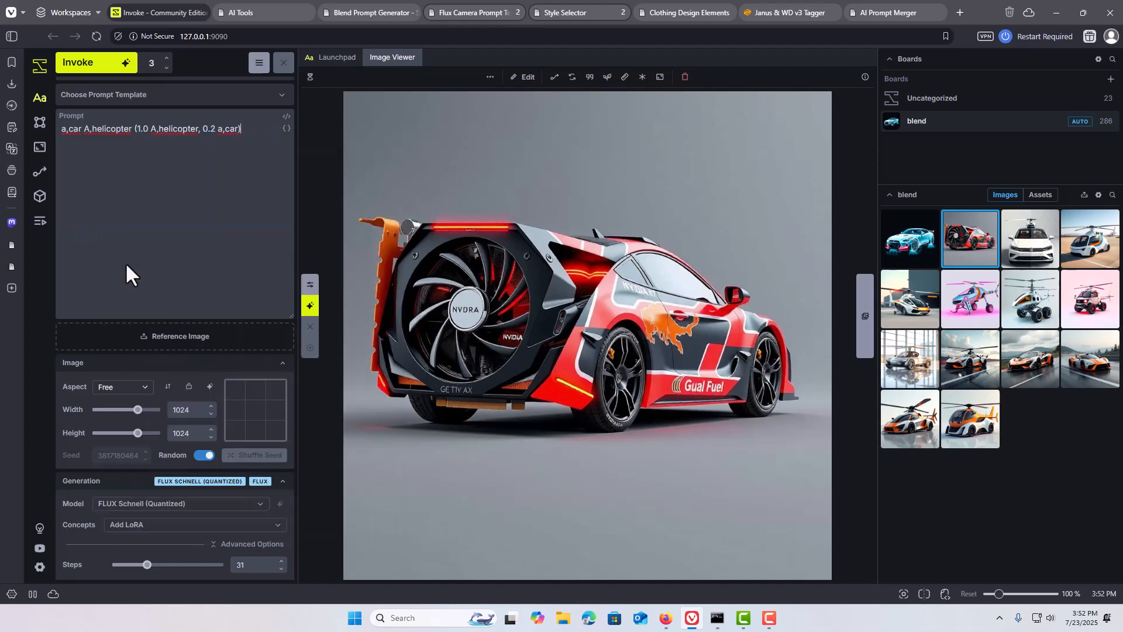
left_click(286, 129)
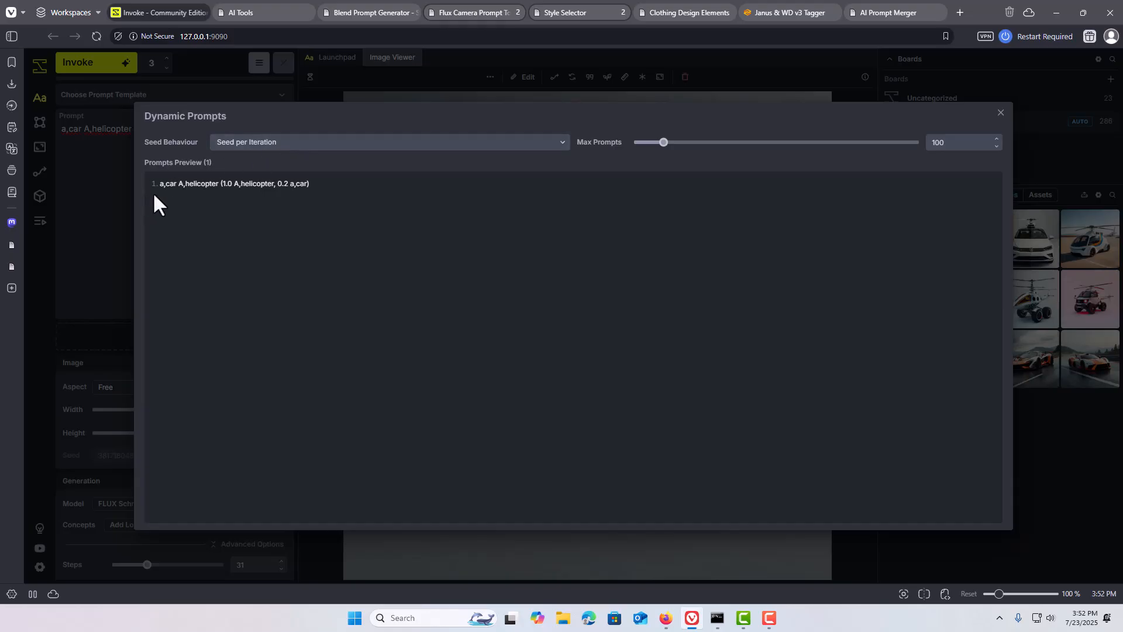
left_click(1001, 113)
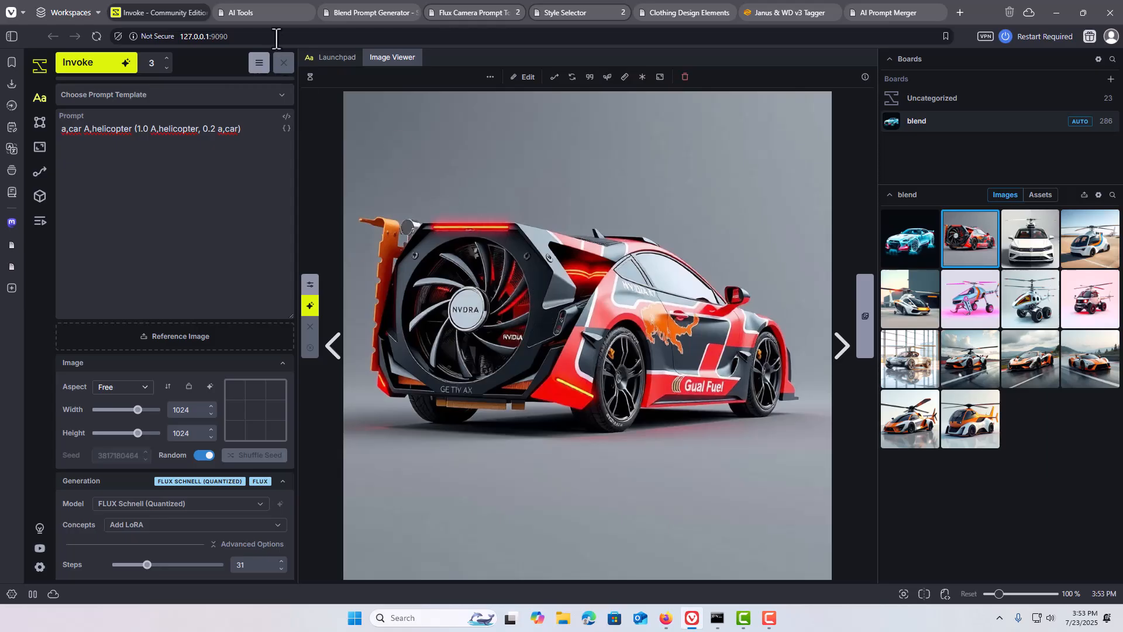
Step: Compare Invoke Mode output with Flux Mode in AI Prompt Merger, keeping one output set and ending in Flux Mode
left_click(265, 16)
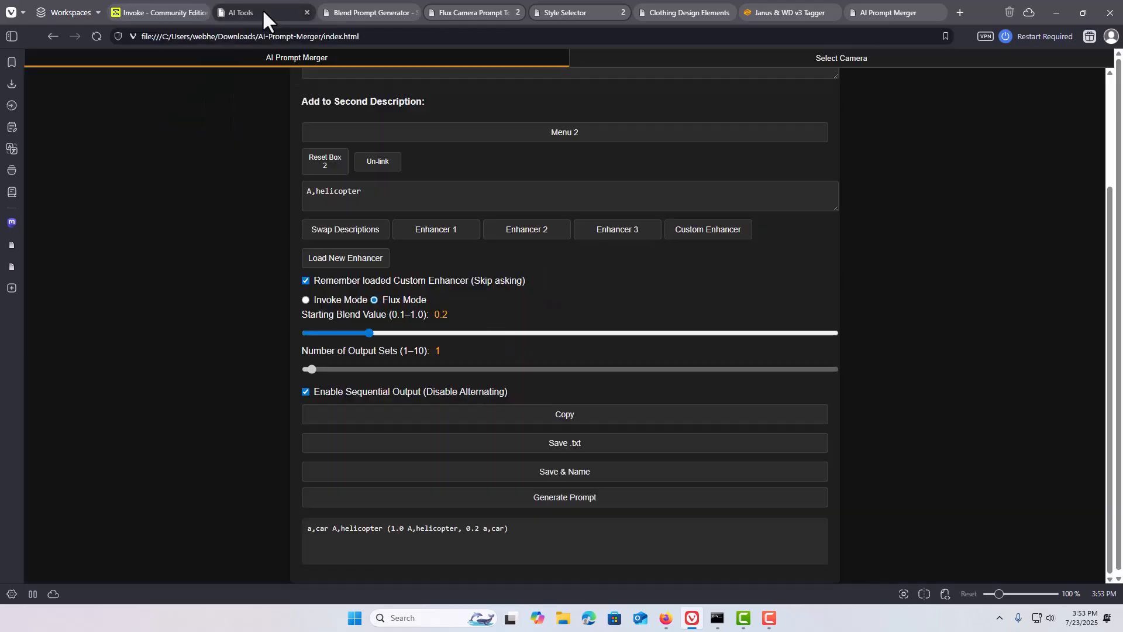
left_click(305, 300)
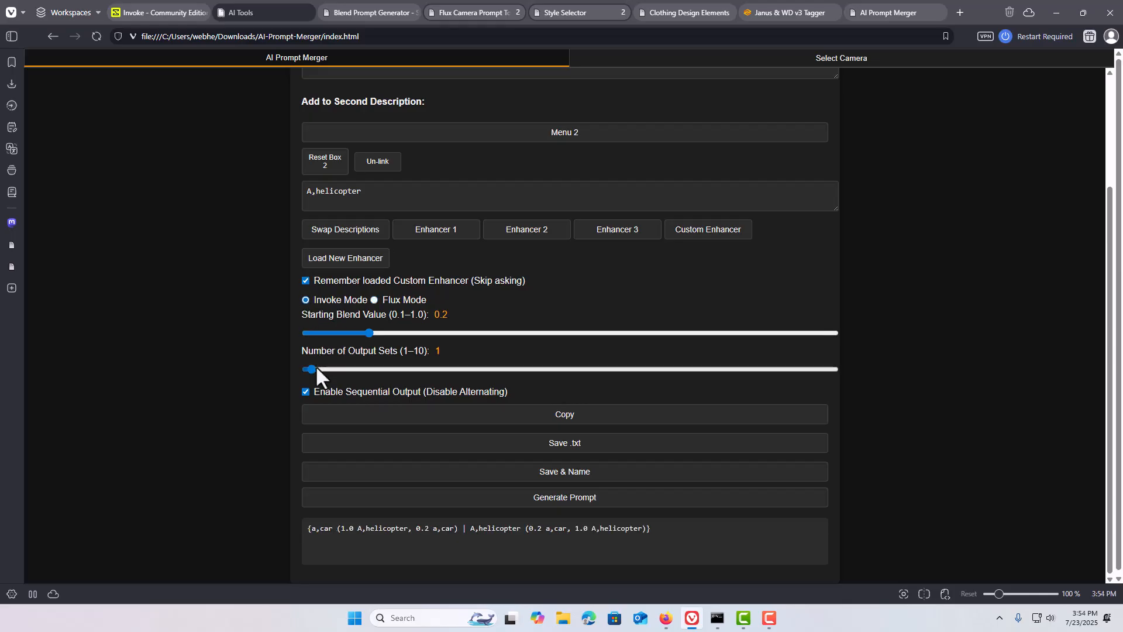
left_click_drag(314, 369, 283, 371)
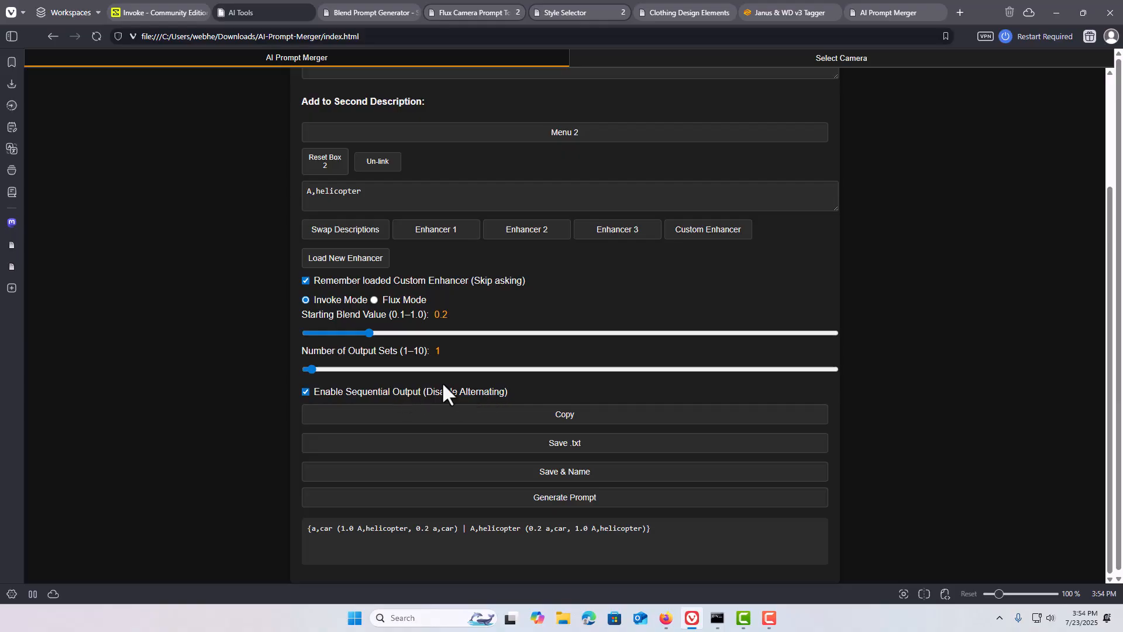
left_click(373, 299)
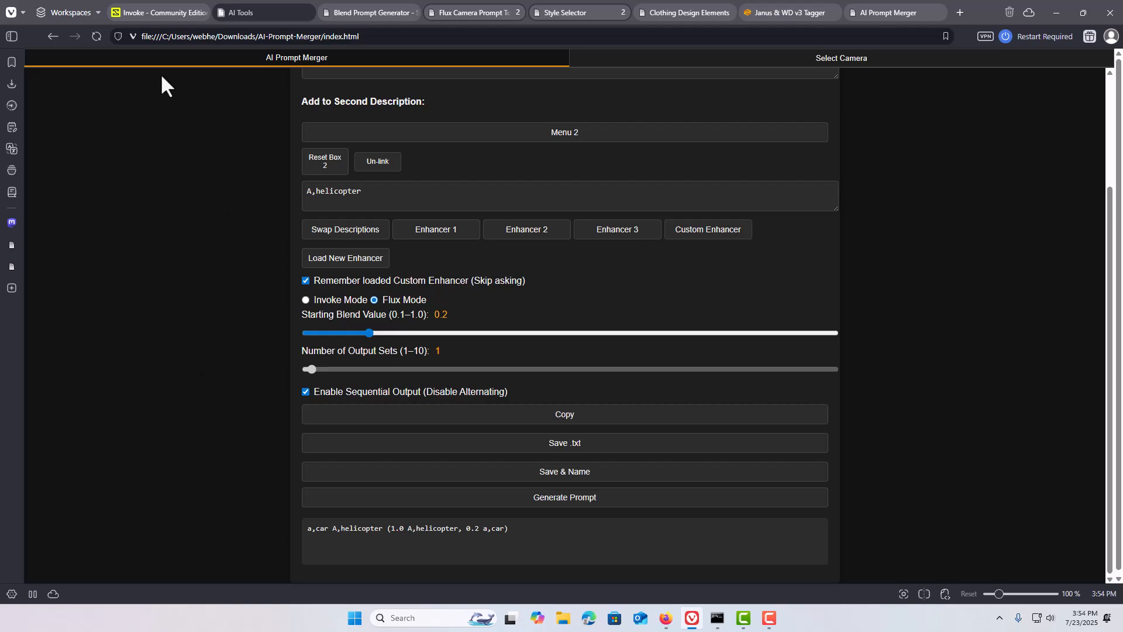
Step: Return to Invoke and look through the blend board's assets and images, viewing the silver car with rotor blades
left_click(149, 16)
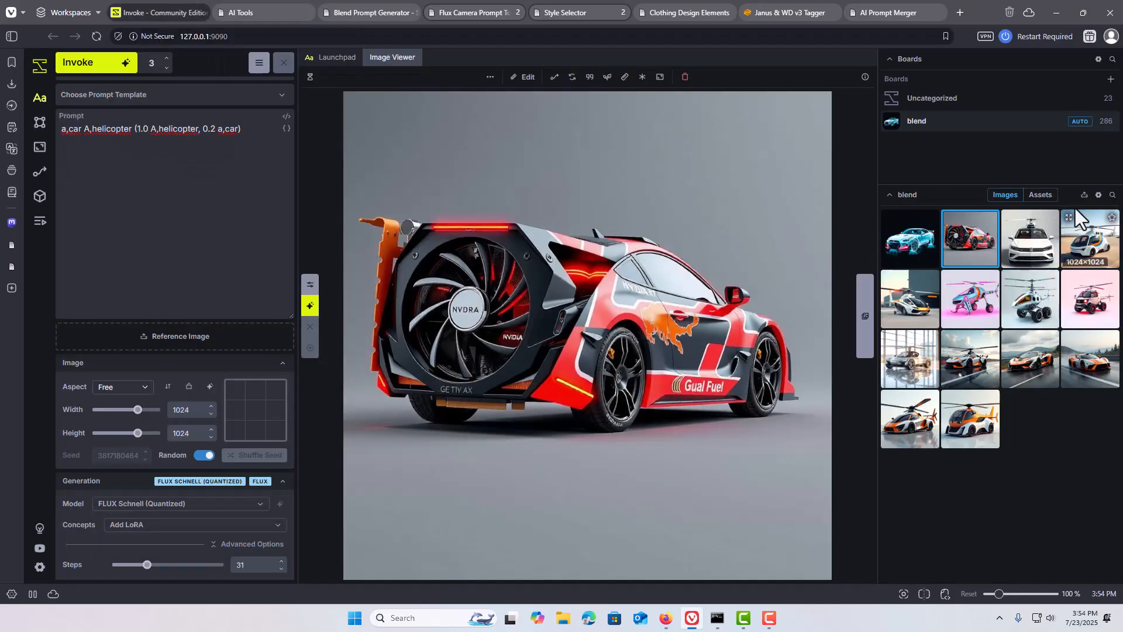
left_click(1040, 196)
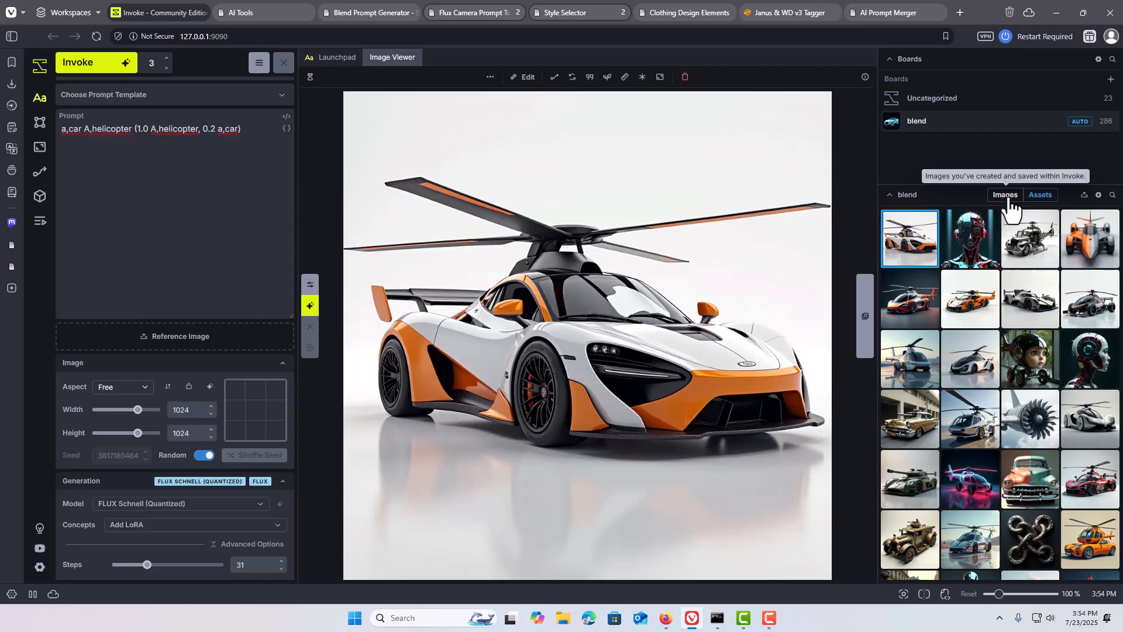
left_click(910, 368)
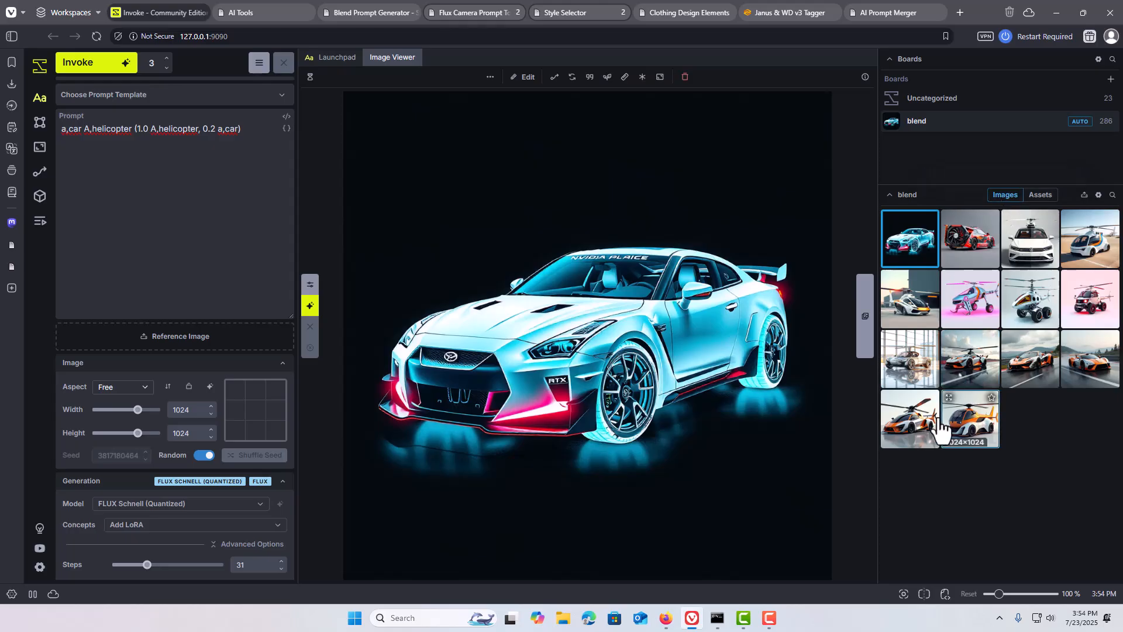
left_click(912, 369)
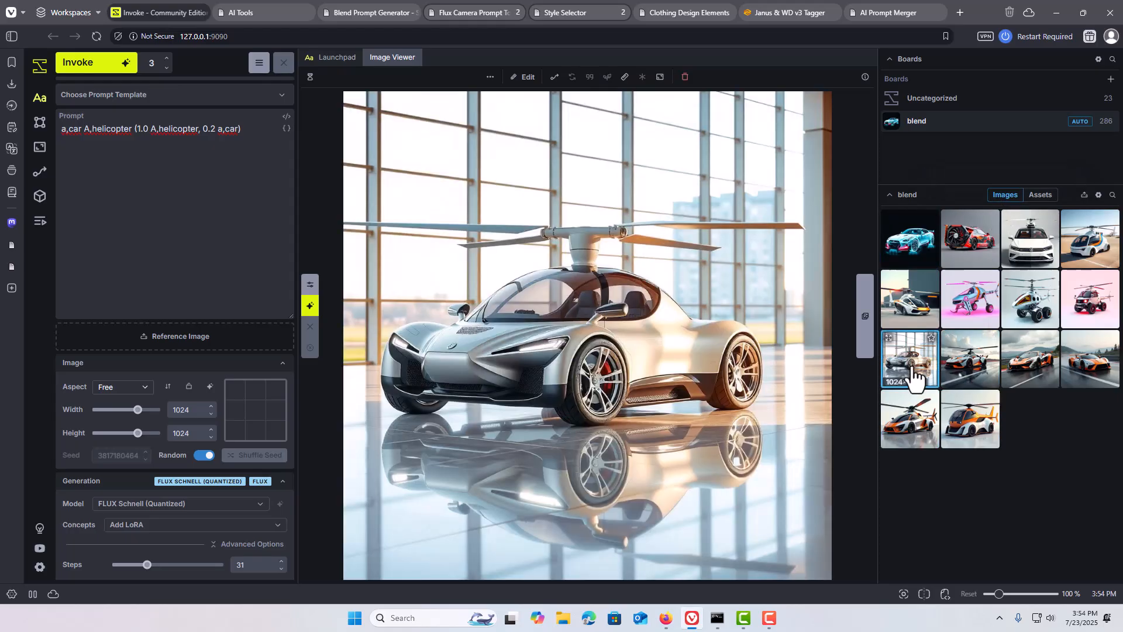
left_click(911, 321)
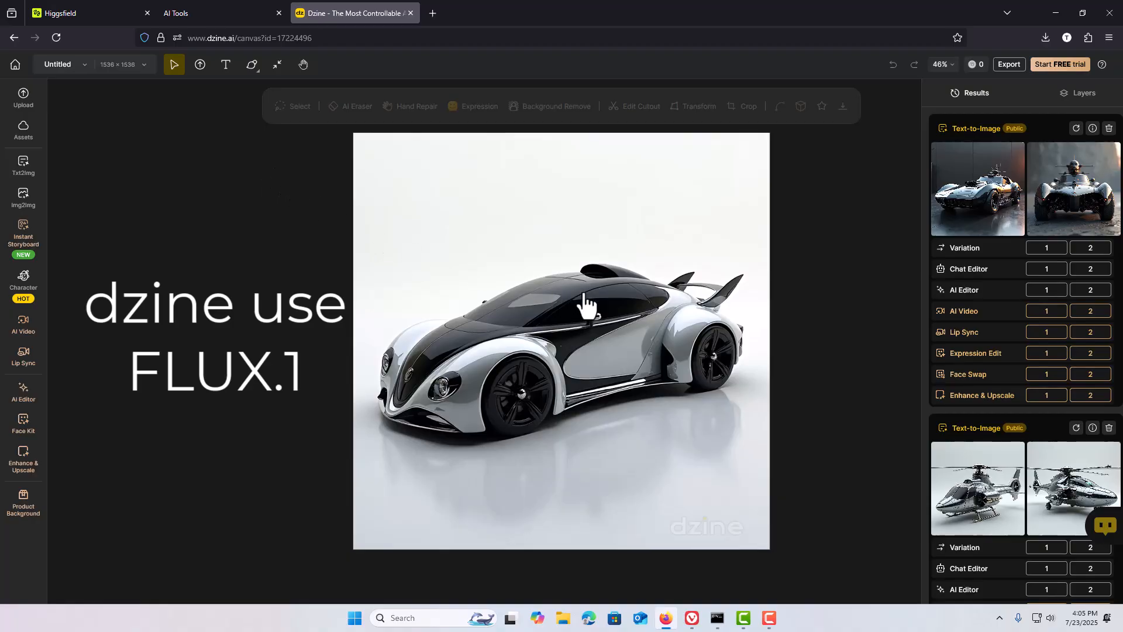
Step: Switch from Dzine to Higgsfield and look through the generated hybrid images, including the shark motorhomes and RTX vehicles
left_click(963, 502)
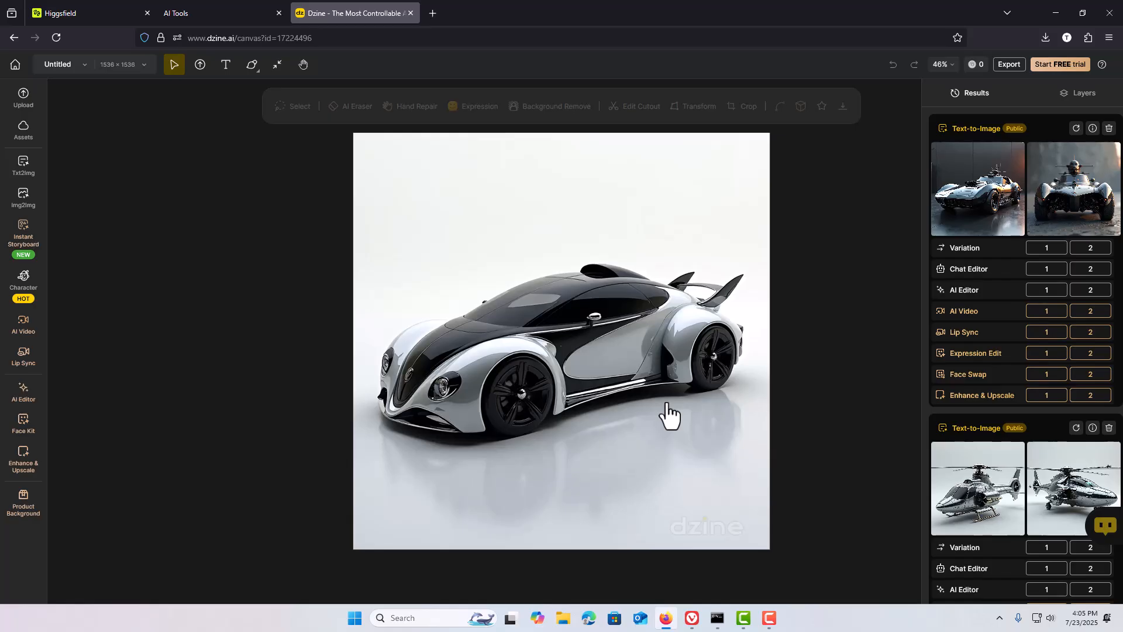
left_click(54, 13)
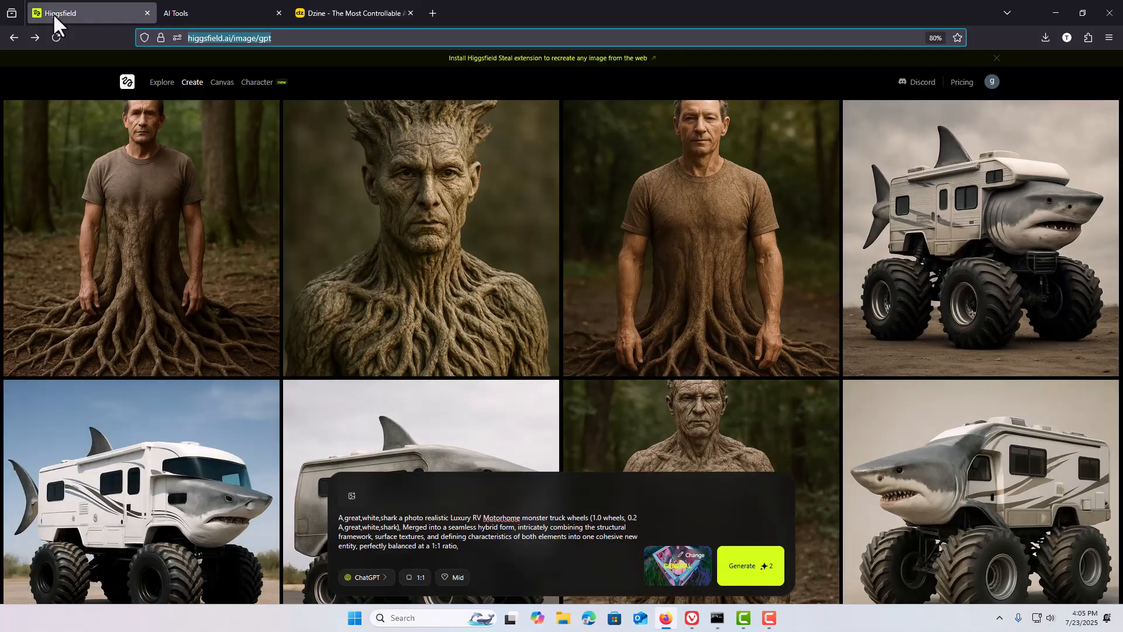
scroll(309, 305, "down", 6)
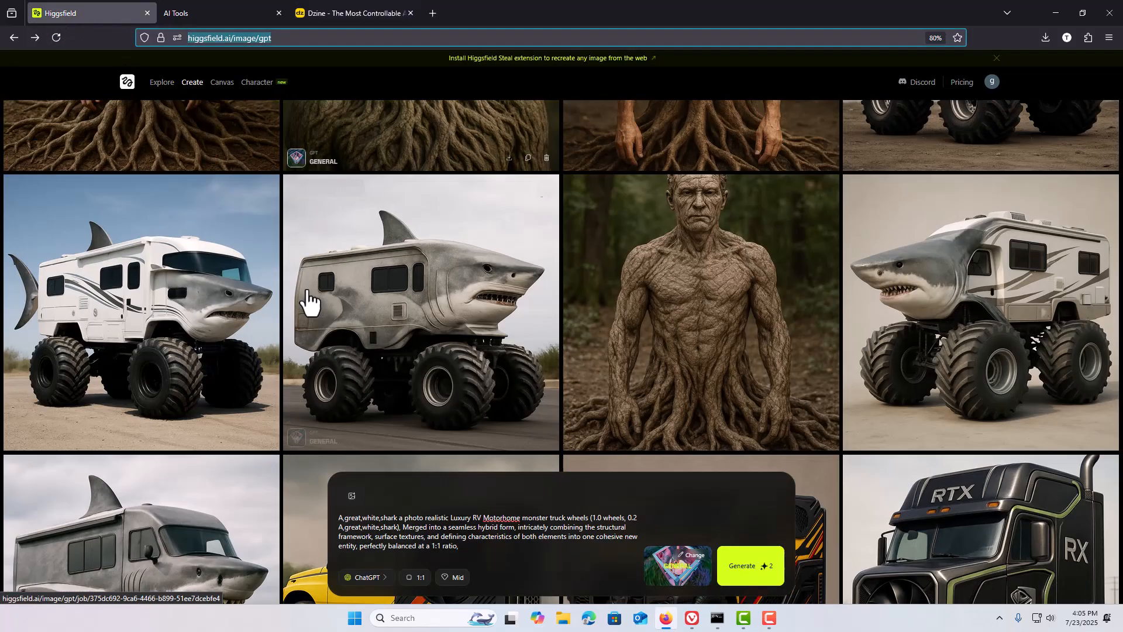
scroll(305, 269, "down", 9)
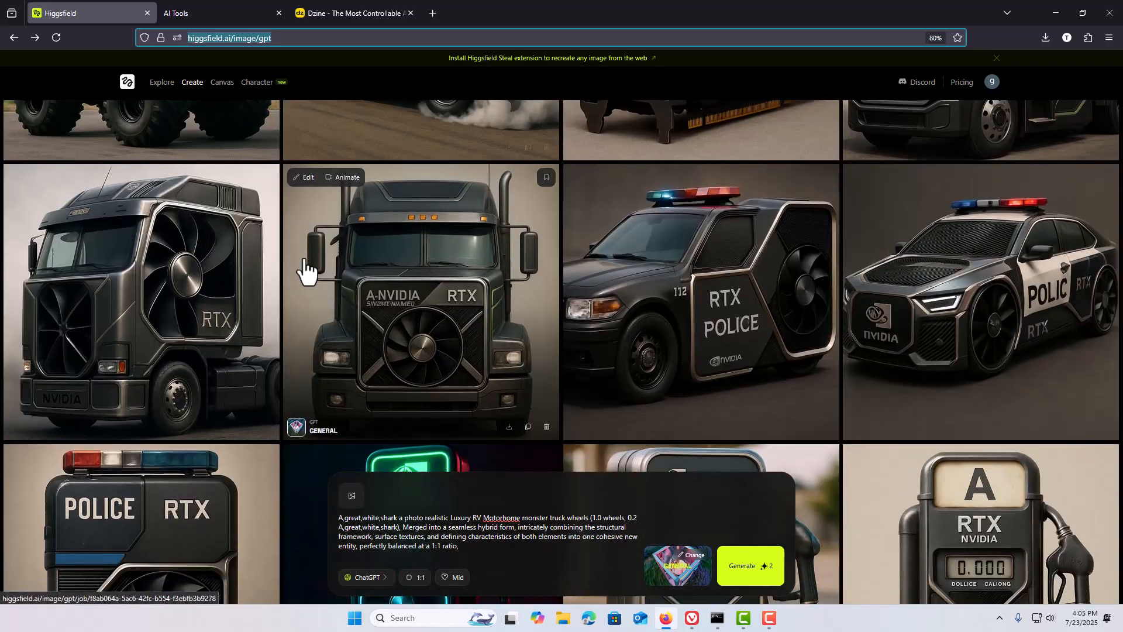
scroll(310, 272, "up", 3)
scroll(313, 263, "down", 10)
scroll(308, 251, "down", 7)
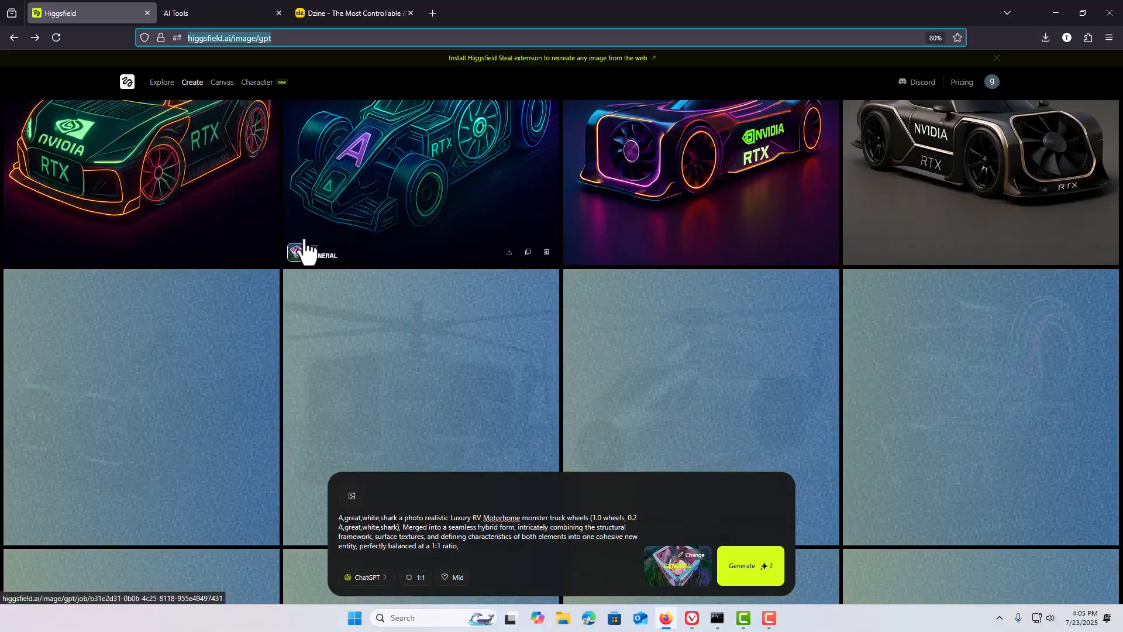
scroll(305, 251, "up", 9)
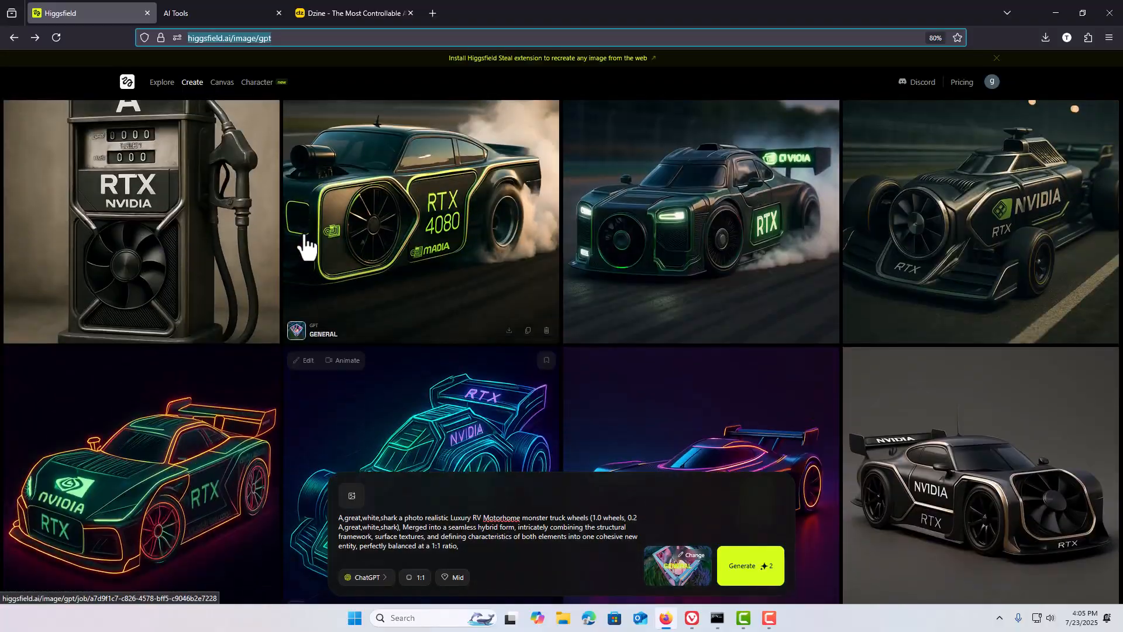
scroll(307, 234, "up", 10)
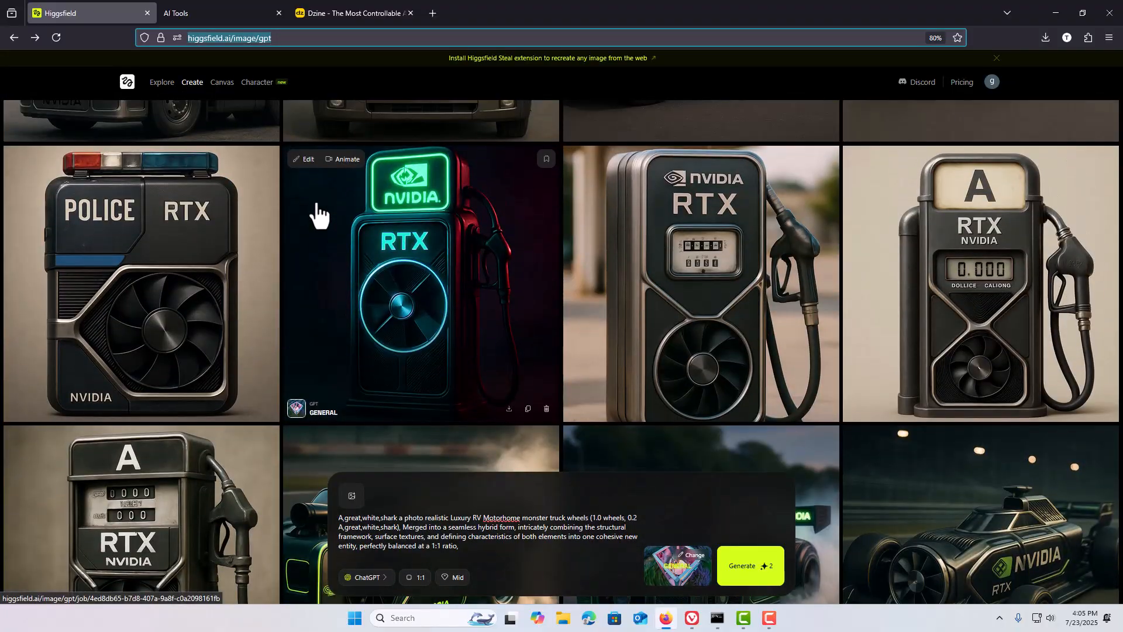
scroll(314, 208, "up", 7)
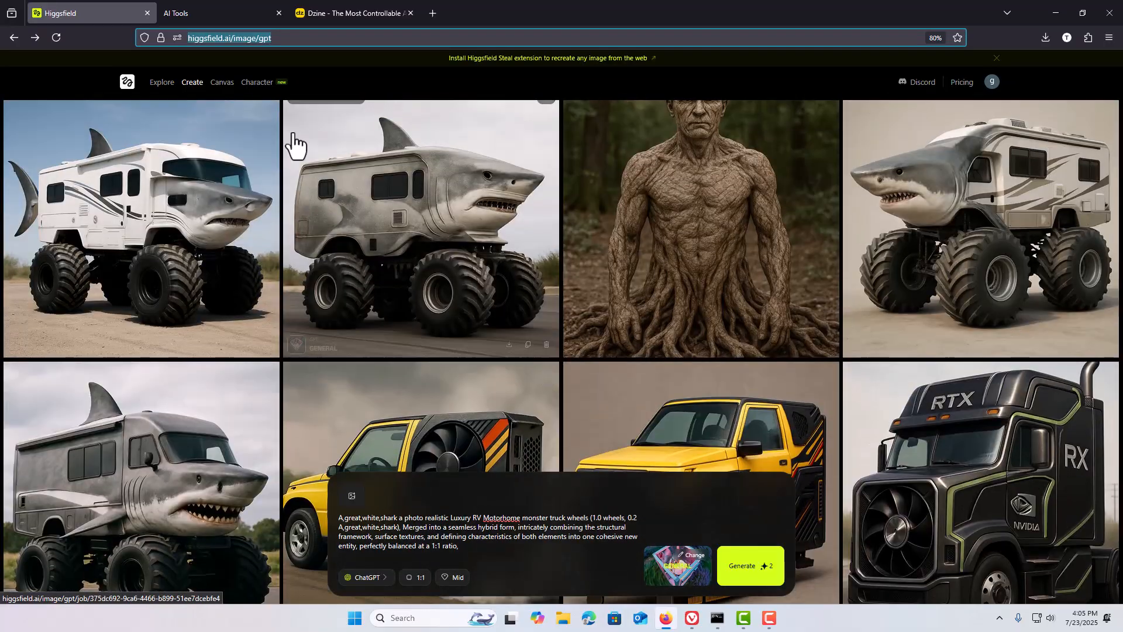
Step: Compare the silver car image in Dzine with the hybrid images in Higgsfield, ending back in Dzine
left_click(329, 14)
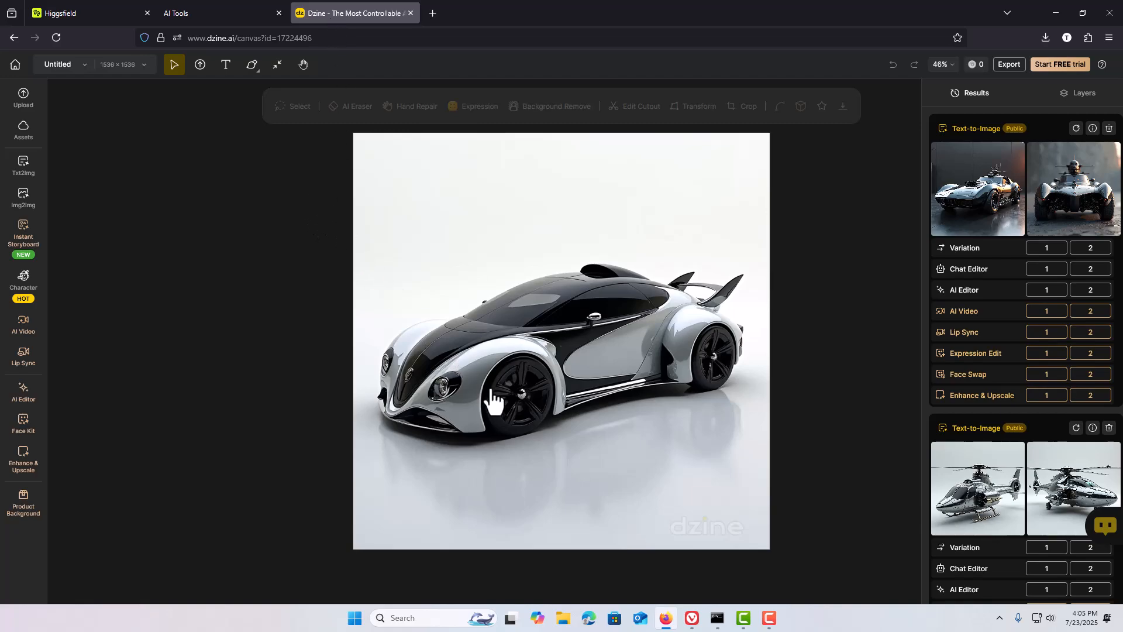
mouse_move(691, 518)
left_click(114, 13)
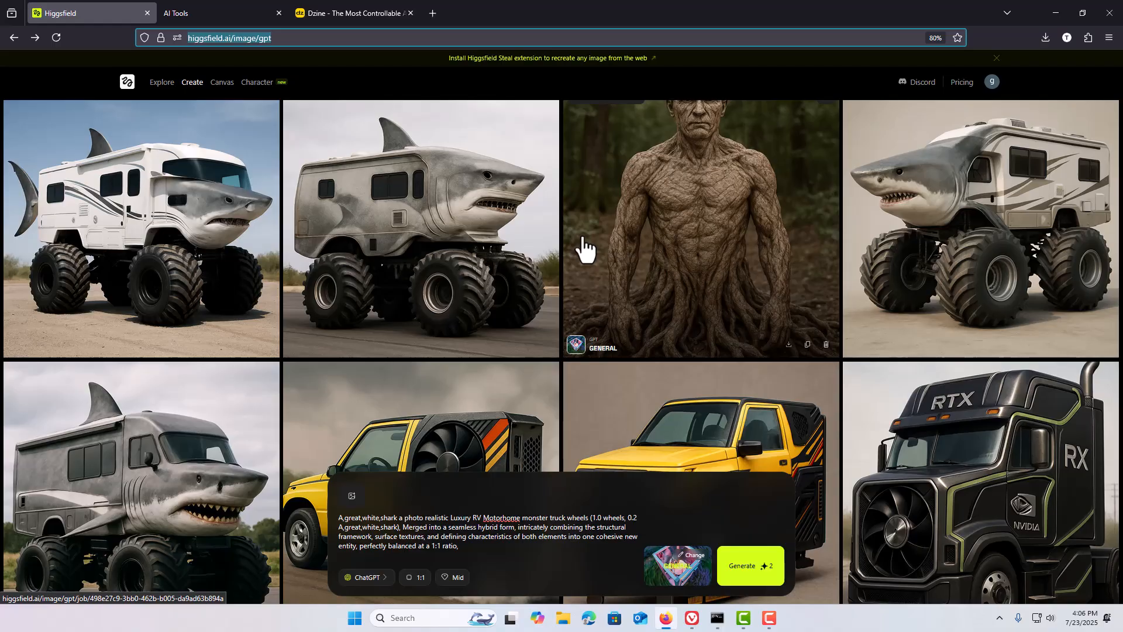
left_click(345, 14)
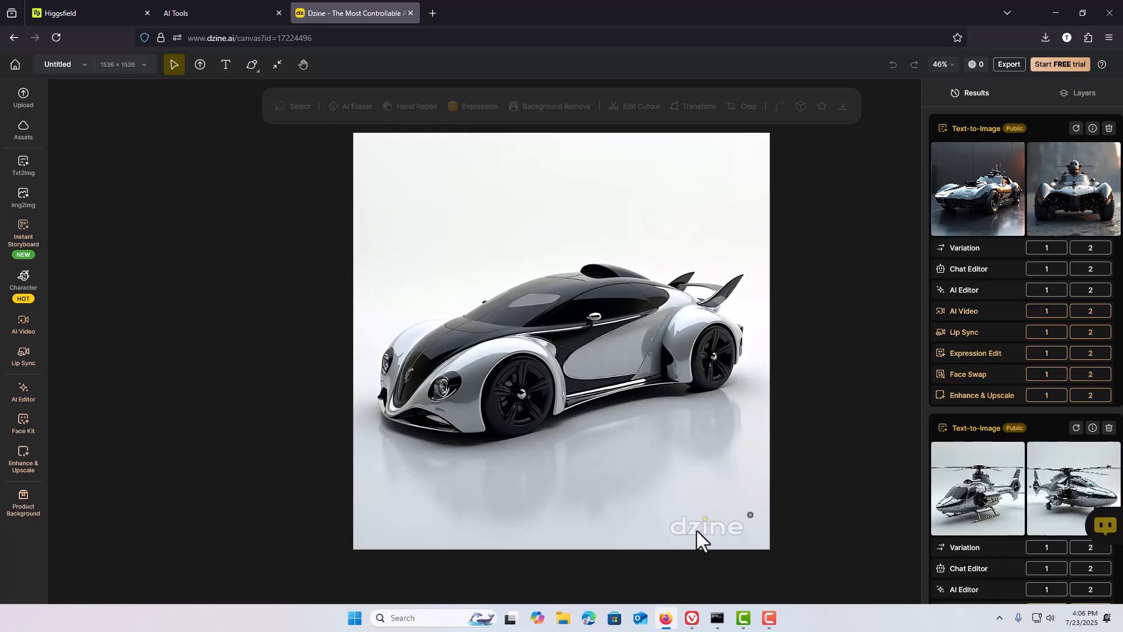
Step: Switch to Invoke and browse the blend board's assets for car and helicopter hybrids
left_click(692, 616)
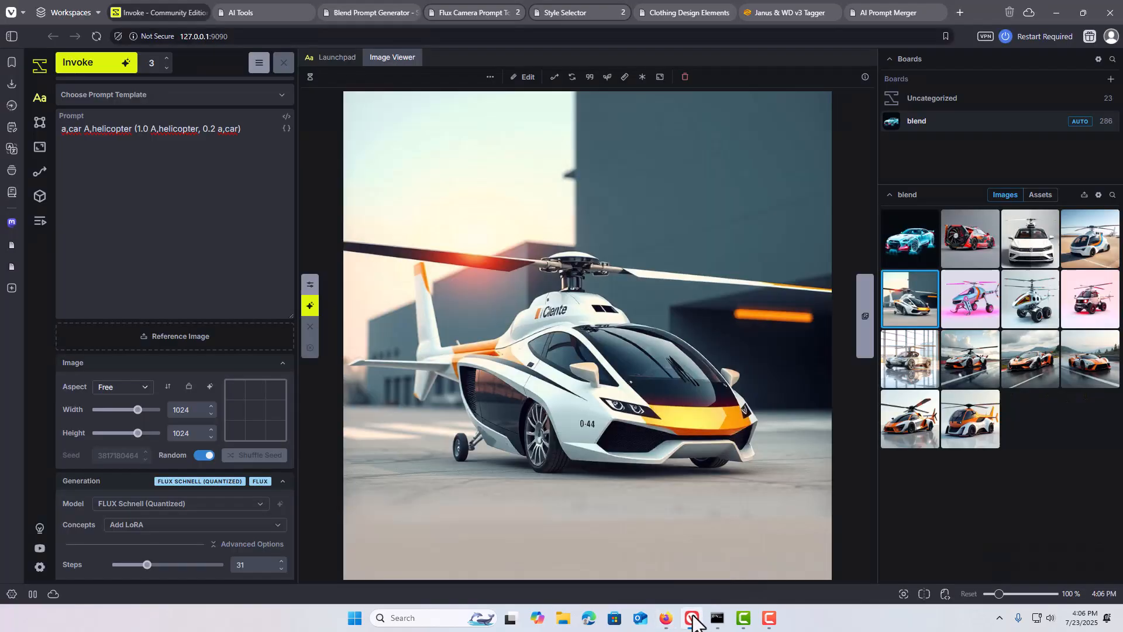
left_click(1041, 195)
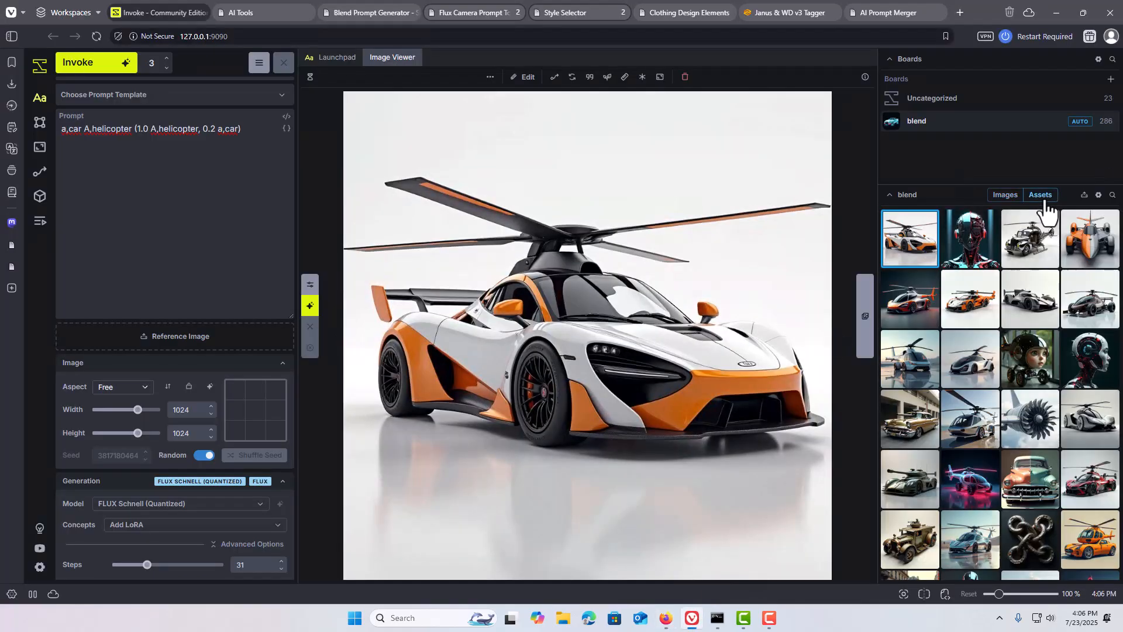
scroll(1032, 328, "down", 5)
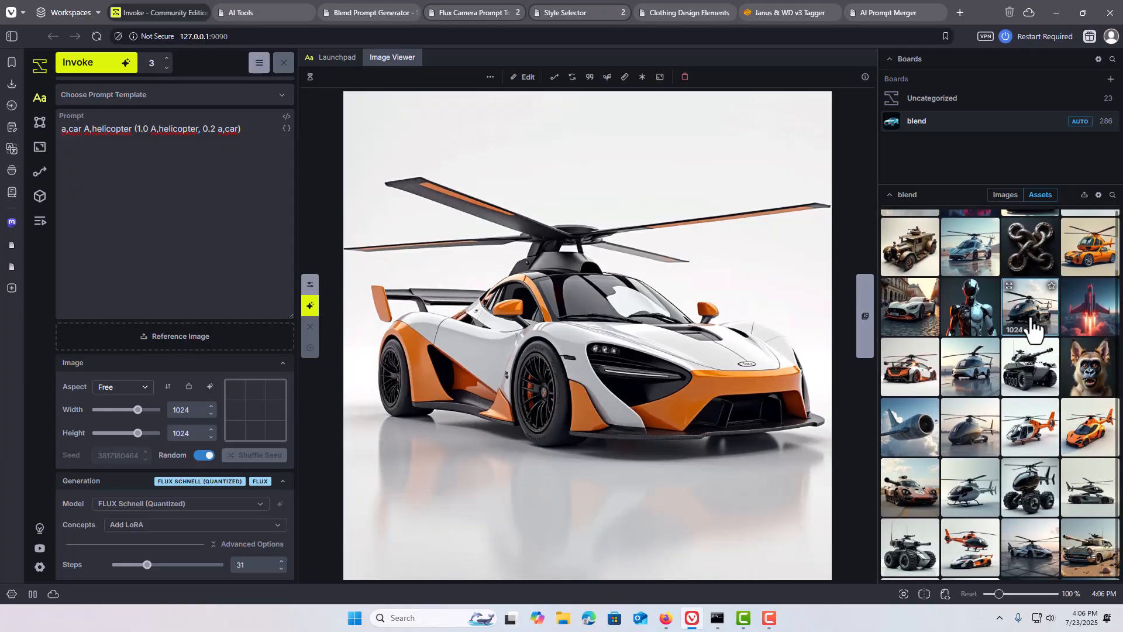
scroll(1033, 331, "down", 4)
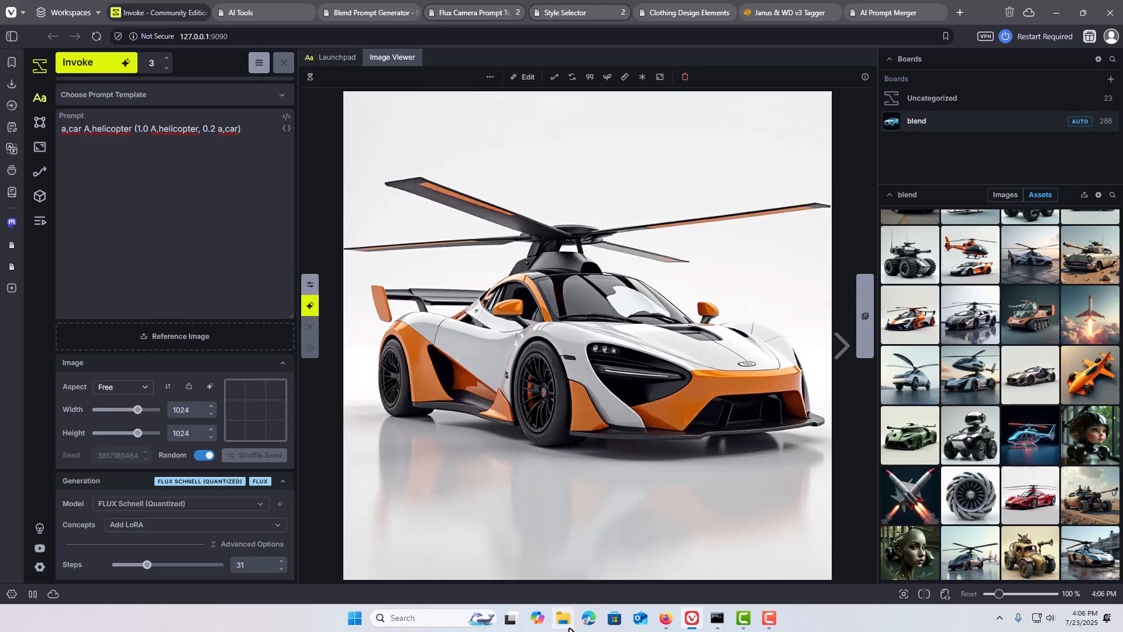
Step: Return to Higgsfield and add "on a road" to the end of the shark motorhome prompt
left_click(666, 620)
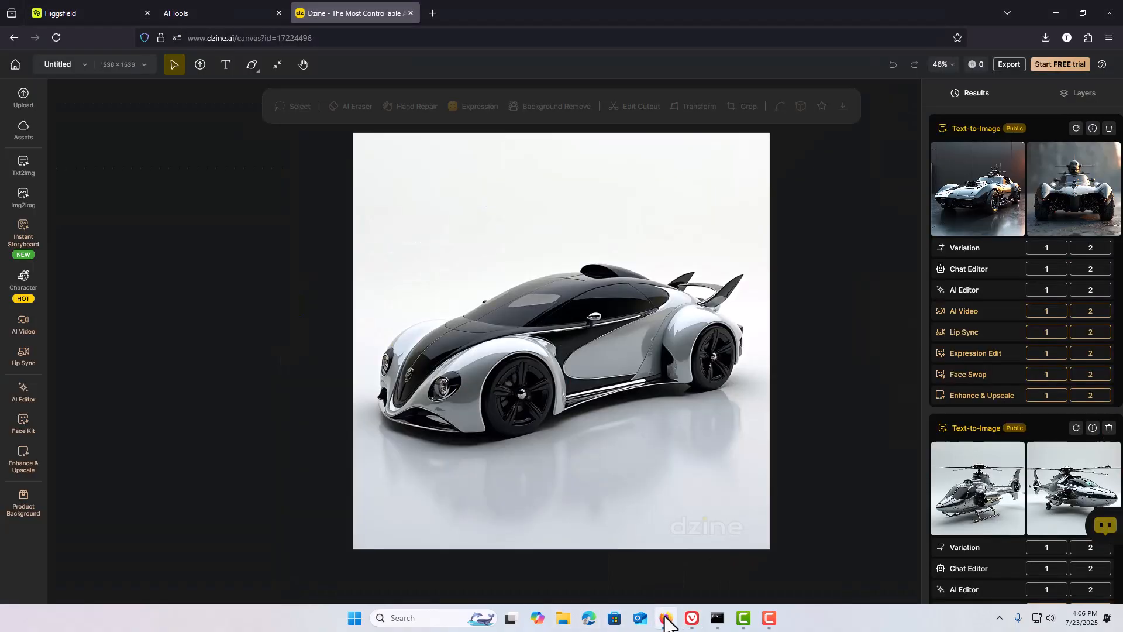
left_click(87, 23)
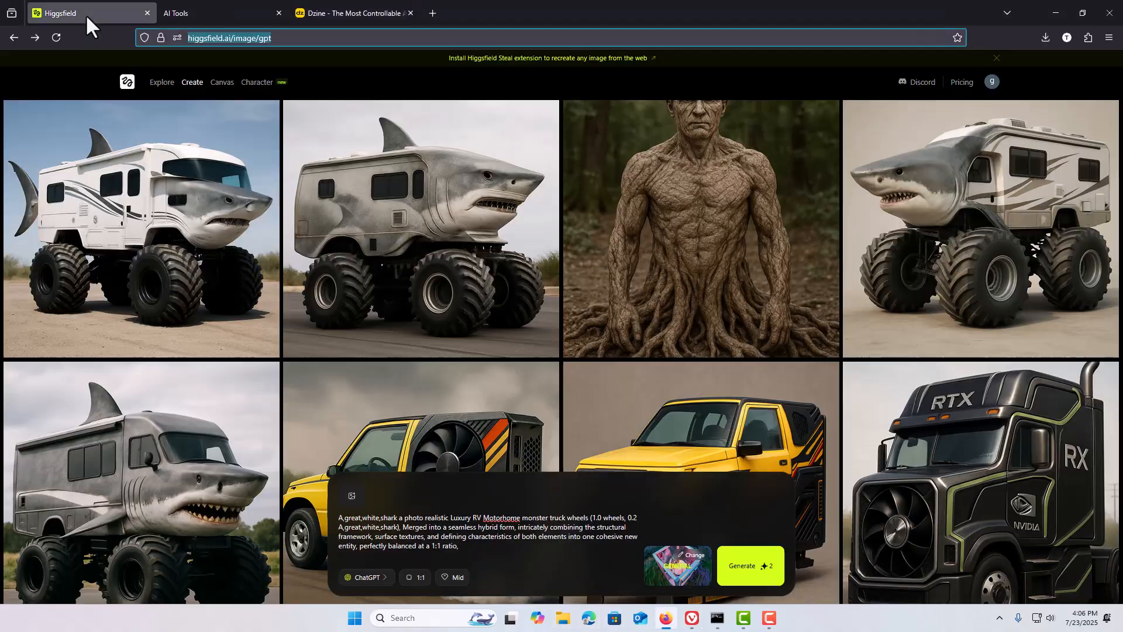
left_click(478, 549)
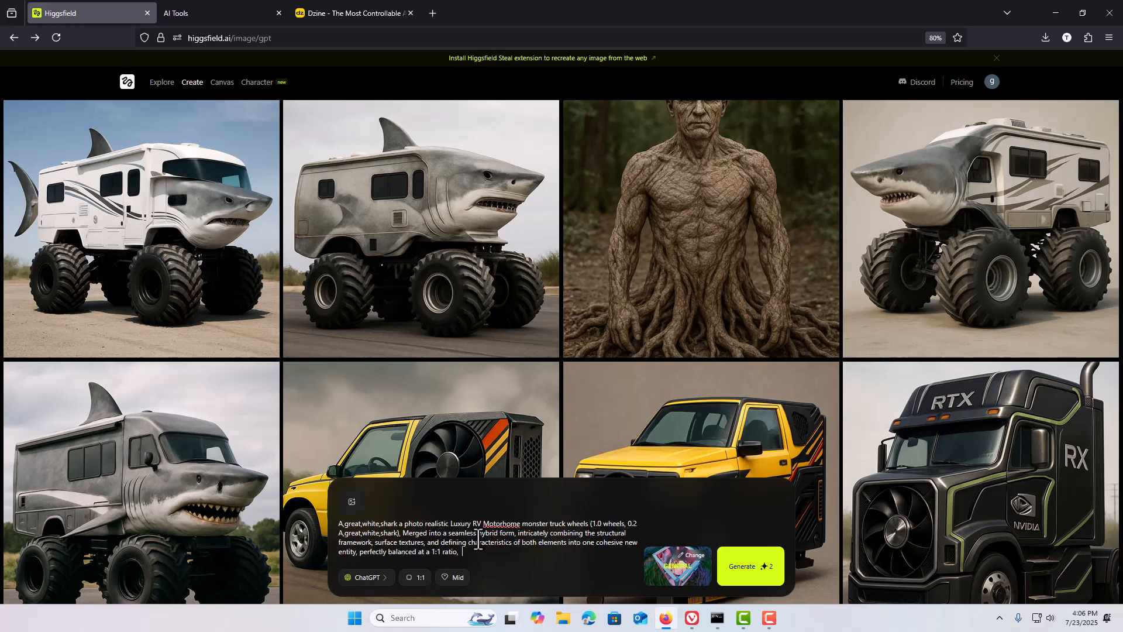
type("on a road")
Step: Try different great white shark weights in the prompt, ending with 0.8, and look through the other generated images
left_click_drag(633, 525, 626, 525)
left_click(632, 524)
key("BackSpace")
type("3")
key("BackSpace")
type("9")
key("BackSpace")
type("8")
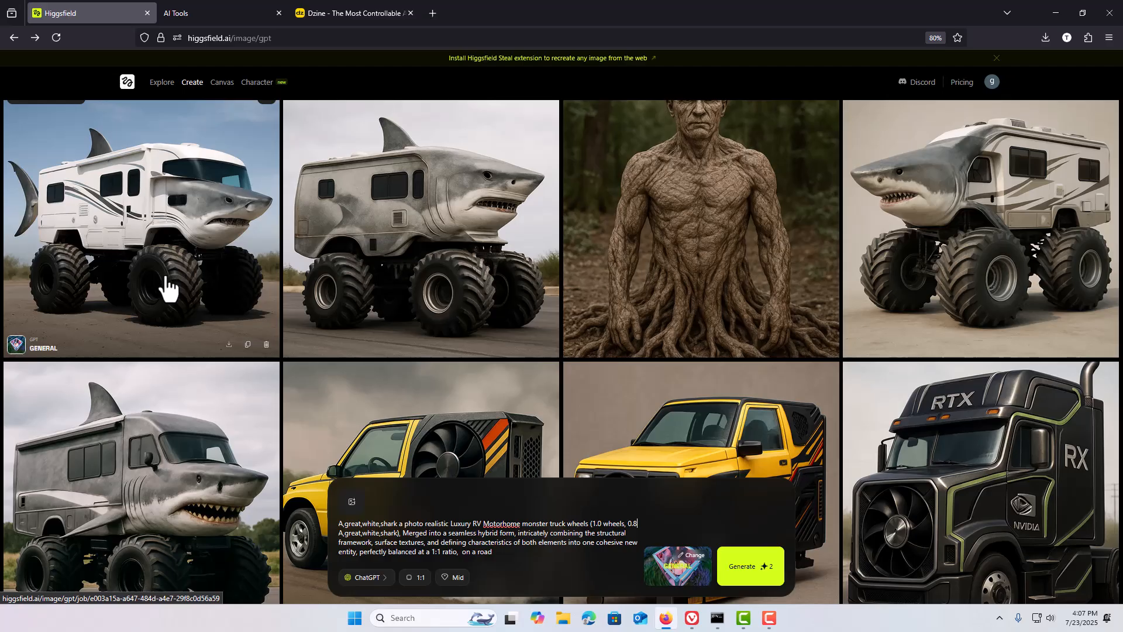
scroll(252, 246, "up", 2)
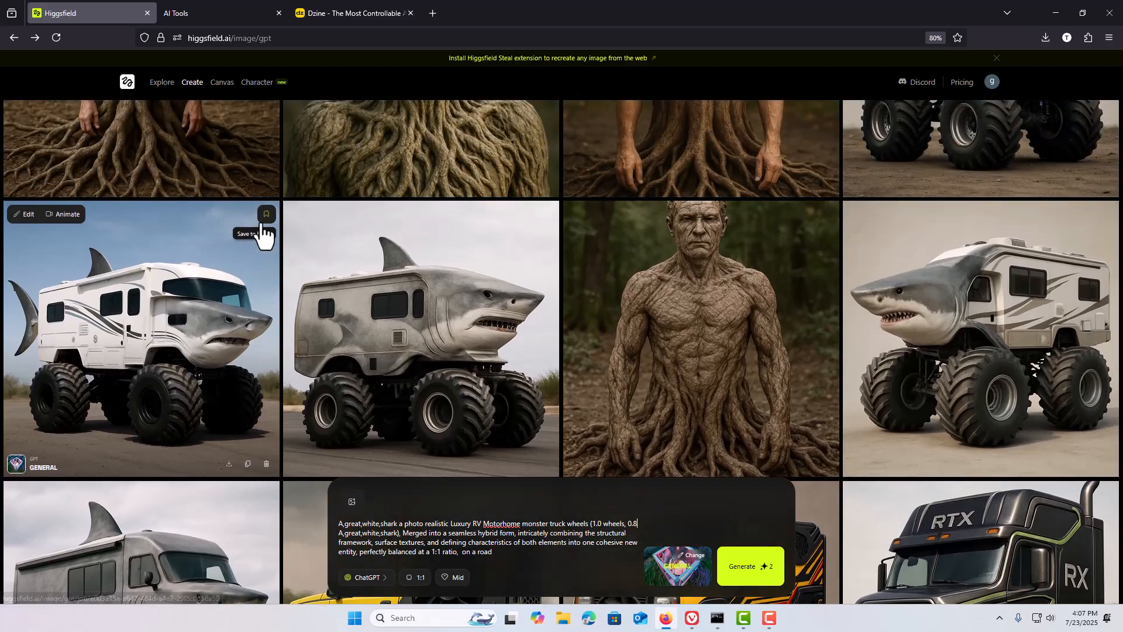
scroll(261, 234, "up", 3)
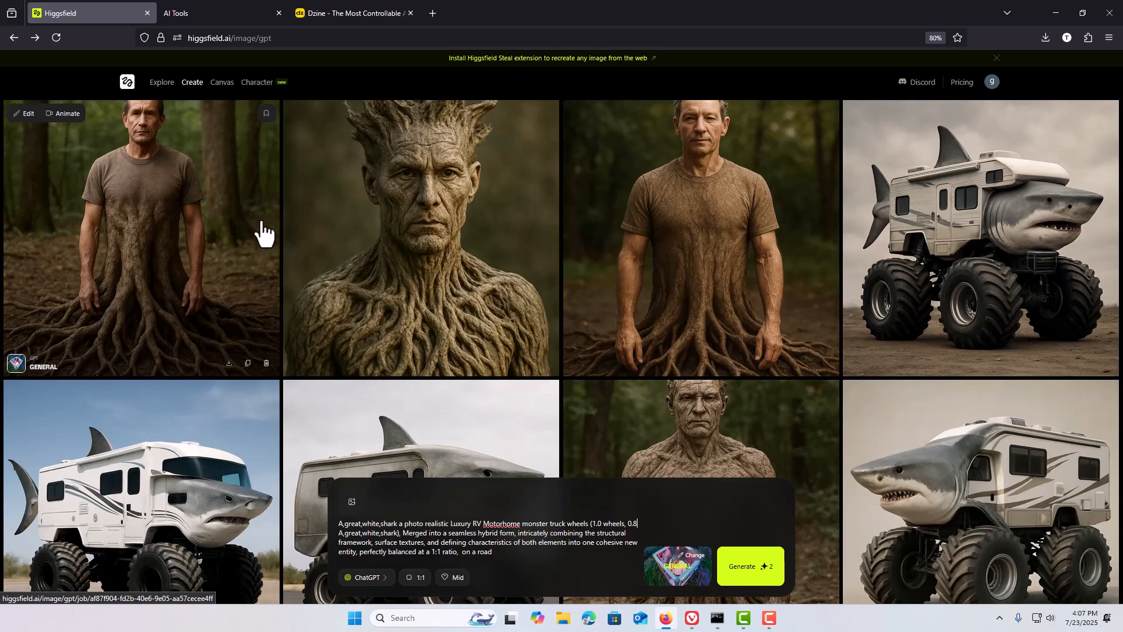